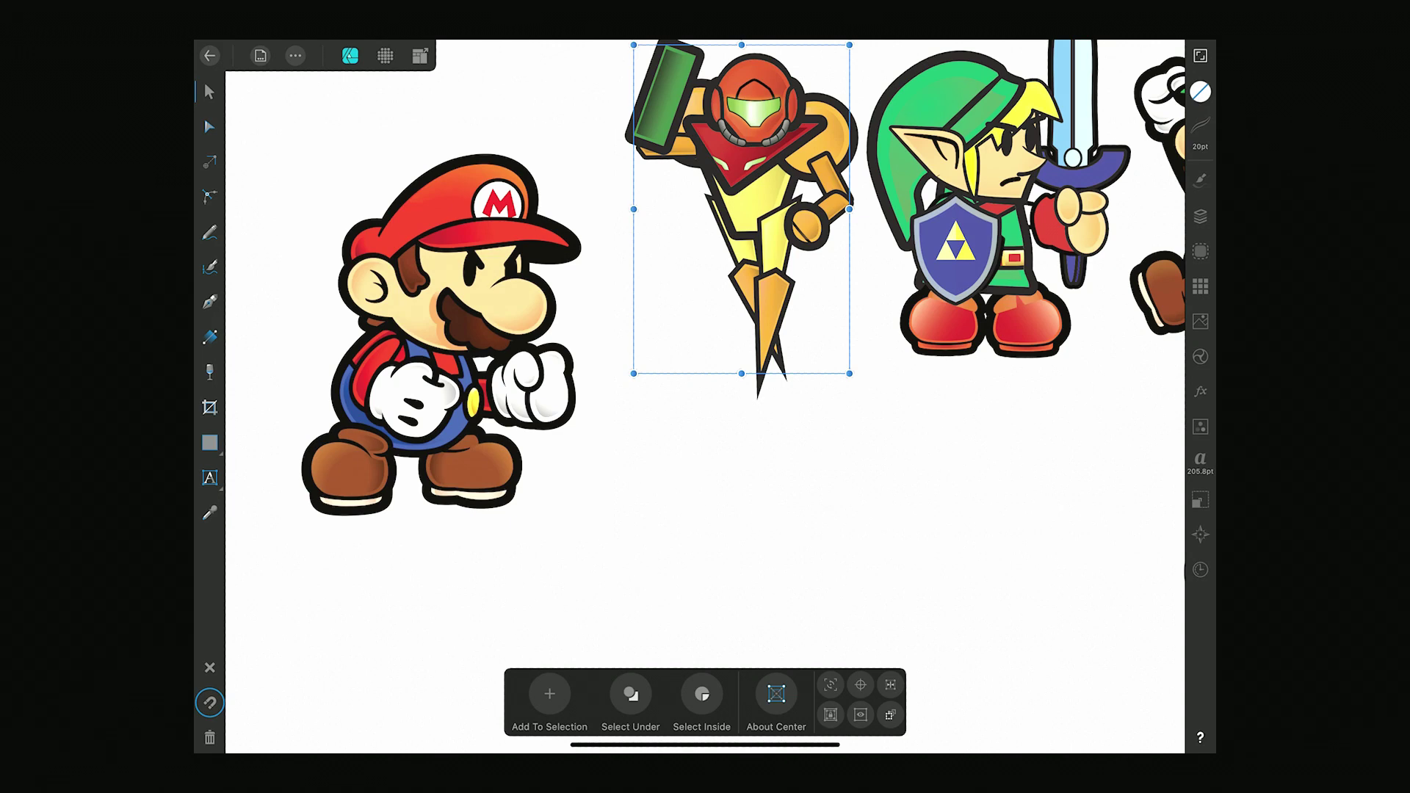
Draw a white triangle over the Arwing's wing.
scroll(845, 441, "down", 5)
scroll(844, 441, "down", 5)
scroll(705, 397, "up", 2)
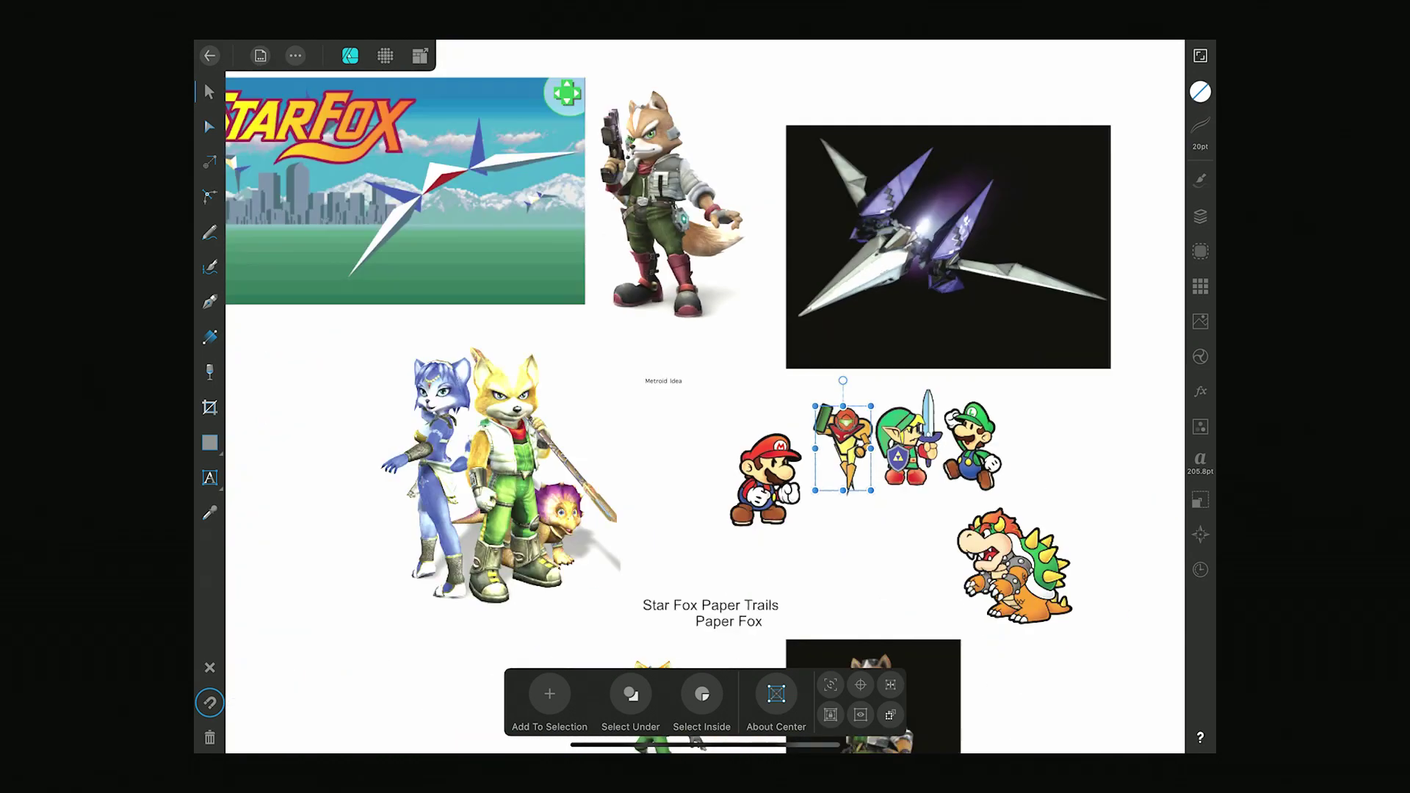
scroll(705, 397, "down", 2)
scroll(705, 397, "down", 5)
scroll(705, 397, "up", 4)
scroll(705, 397, "up", 3)
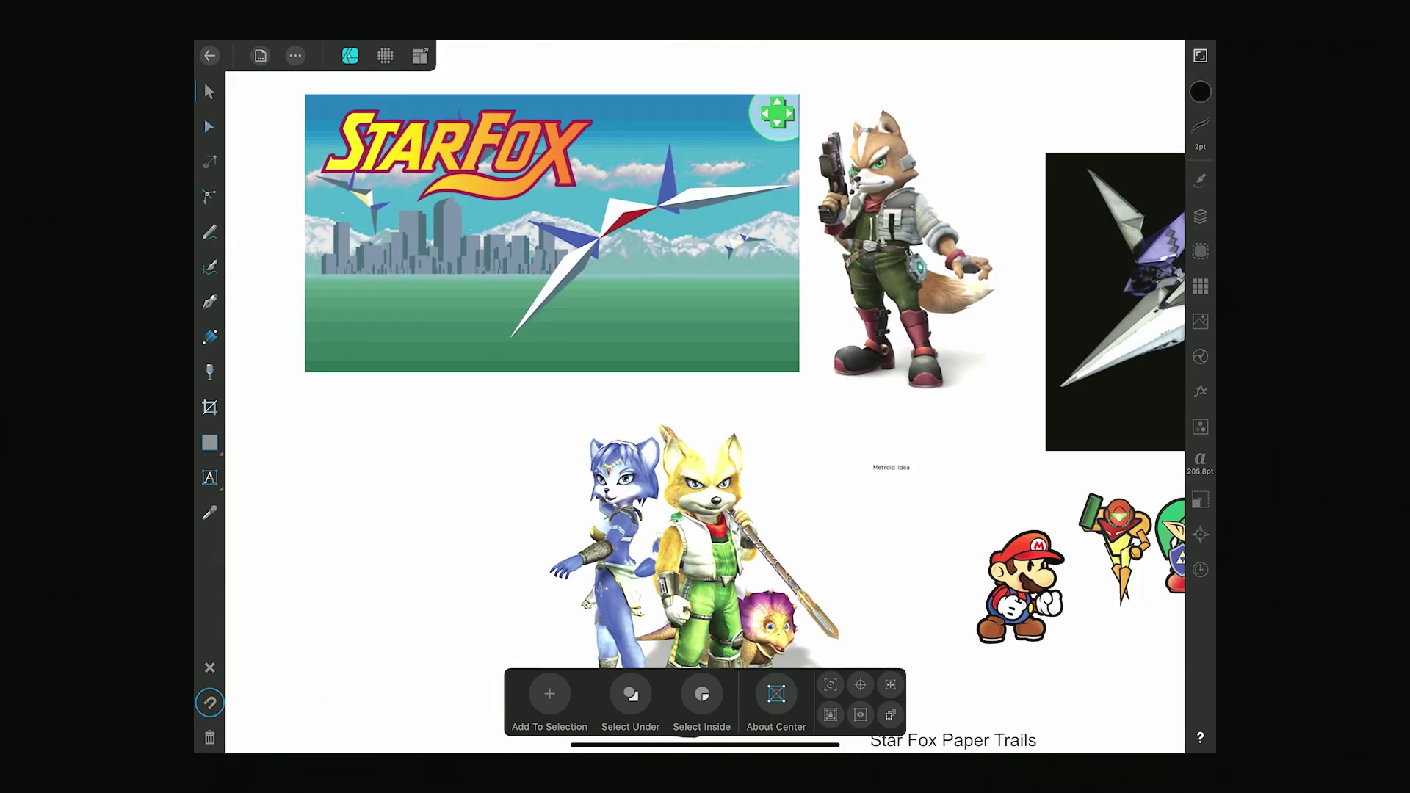
scroll(705, 397, "right", 5)
scroll(705, 396, "down", 2)
left_click(1200, 91)
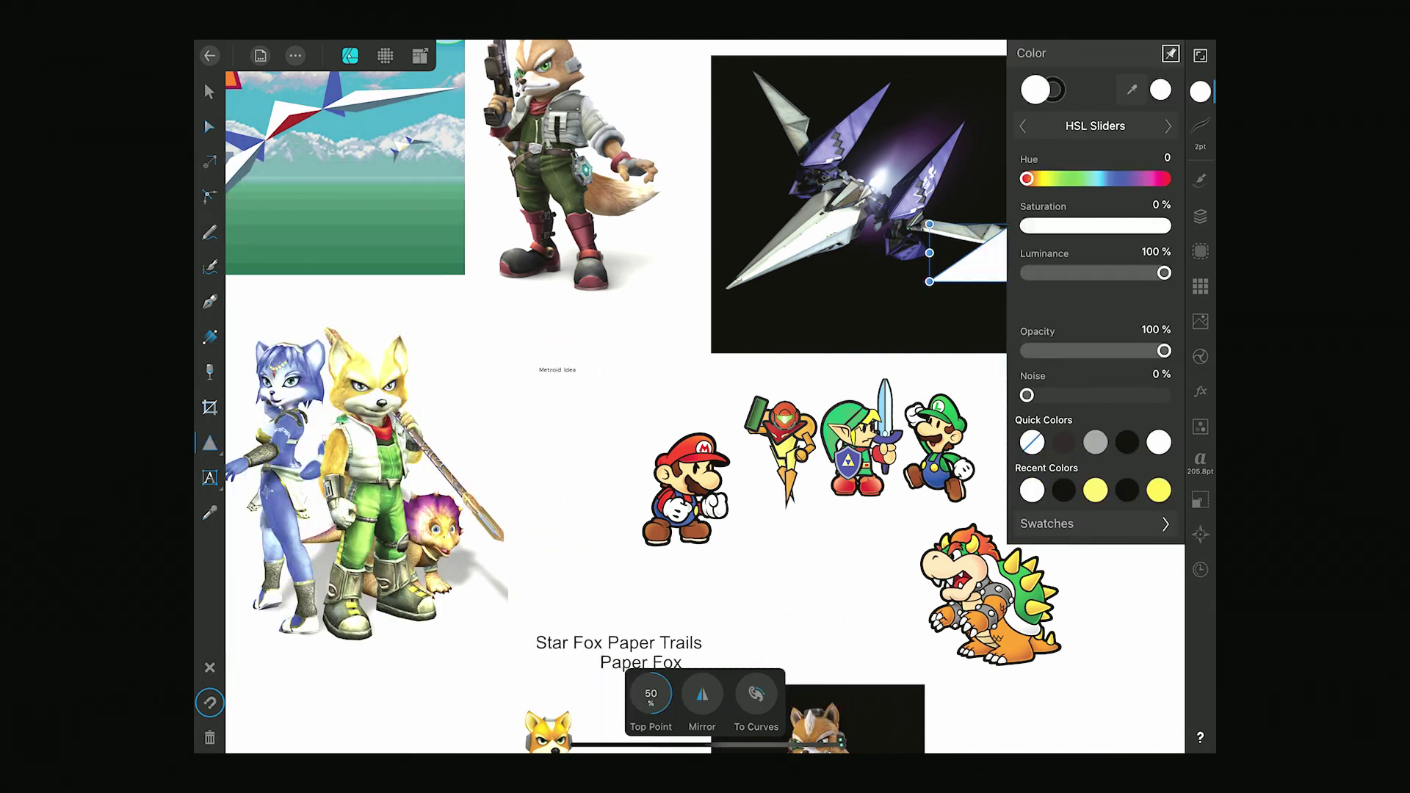
scroll(705, 396, "up", 3)
left_click_drag(614, 274, 932, 228)
scroll(705, 396, "down", 5)
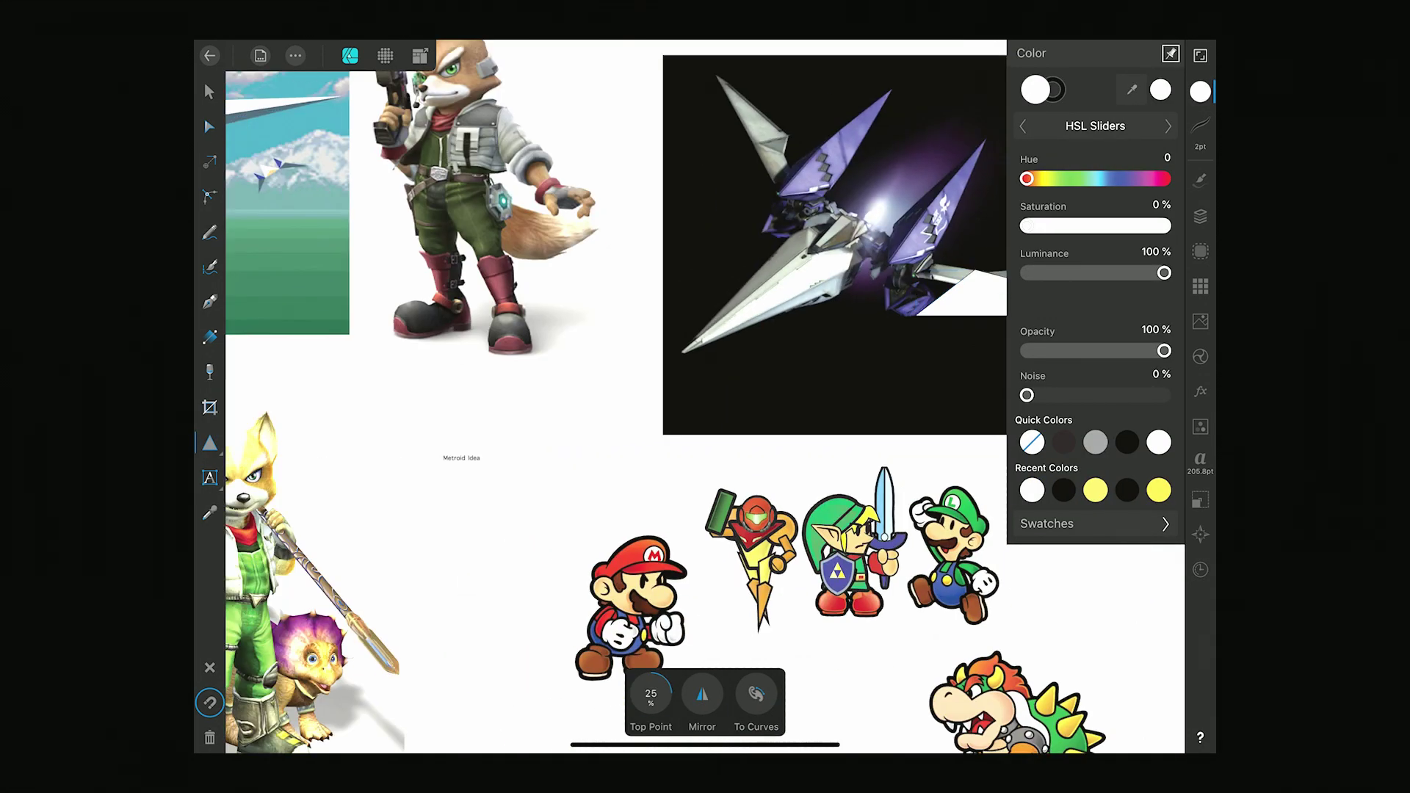
scroll(705, 397, "up", 2)
Rotate the triangle in Transform to line up with the lower wing.
left_click(1199, 216)
scroll(704, 396, "up", 5)
left_click(1200, 499)
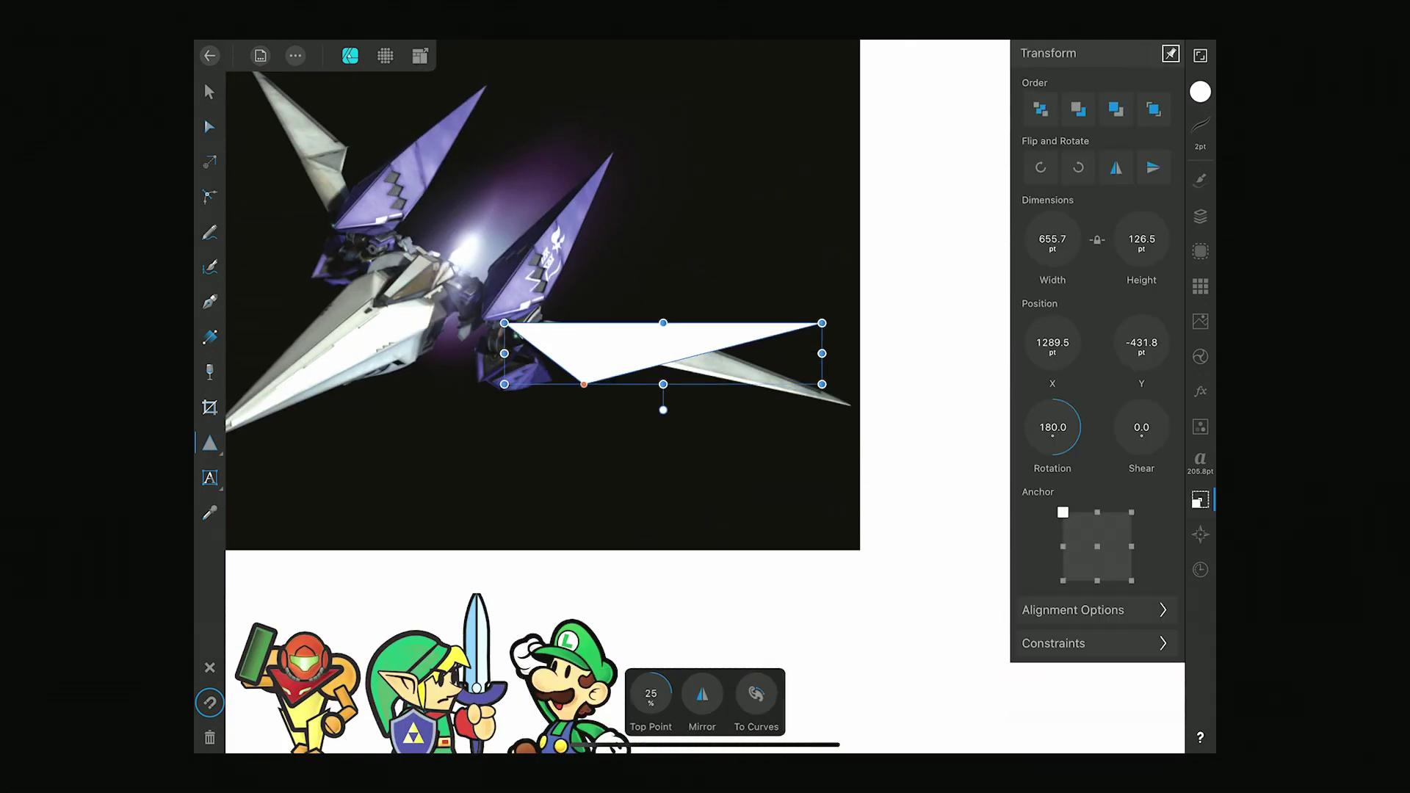
left_click(209, 91)
scroll(704, 396, "up", 2)
left_click_drag(777, 492, 748, 503)
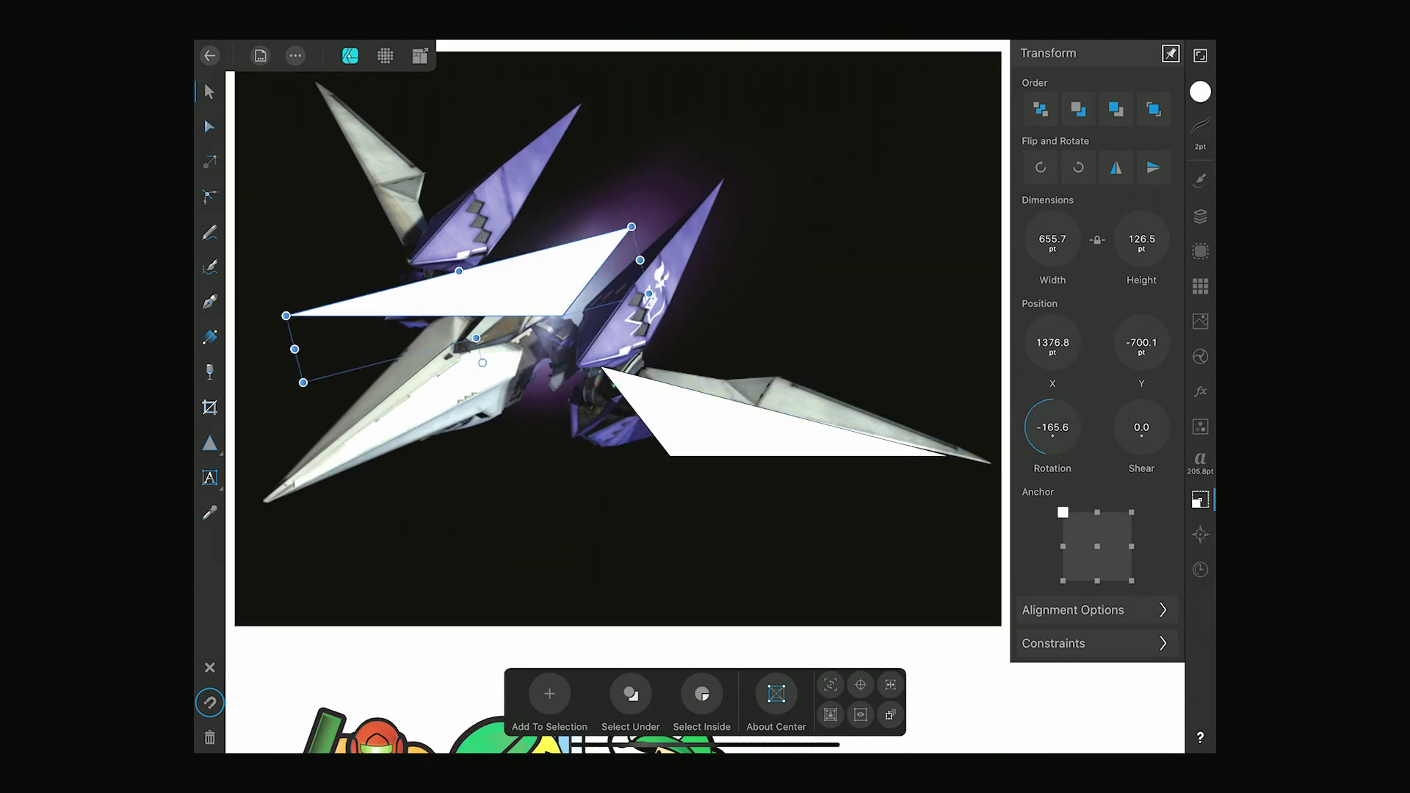
scroll(704, 397, "down", 2)
left_click_drag(379, 313, 377, 279)
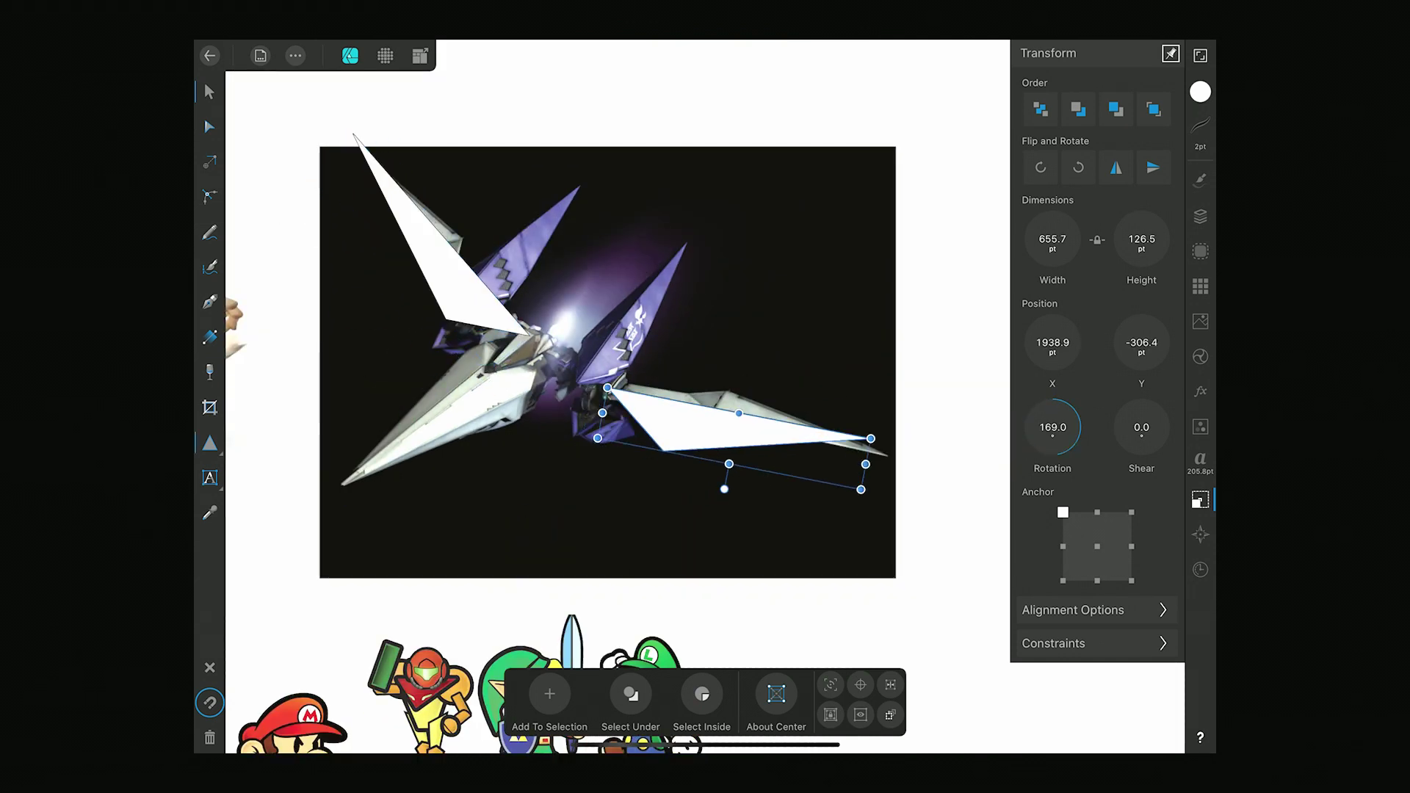
Draw a white diamond over the Arwing's body, then start another diamond.
left_click(209, 443)
mouse_move(646, 320)
left_mouse_down()
mouse_move(441, 463)
mouse_move(514, 386)
left_mouse_up()
left_click(210, 443)
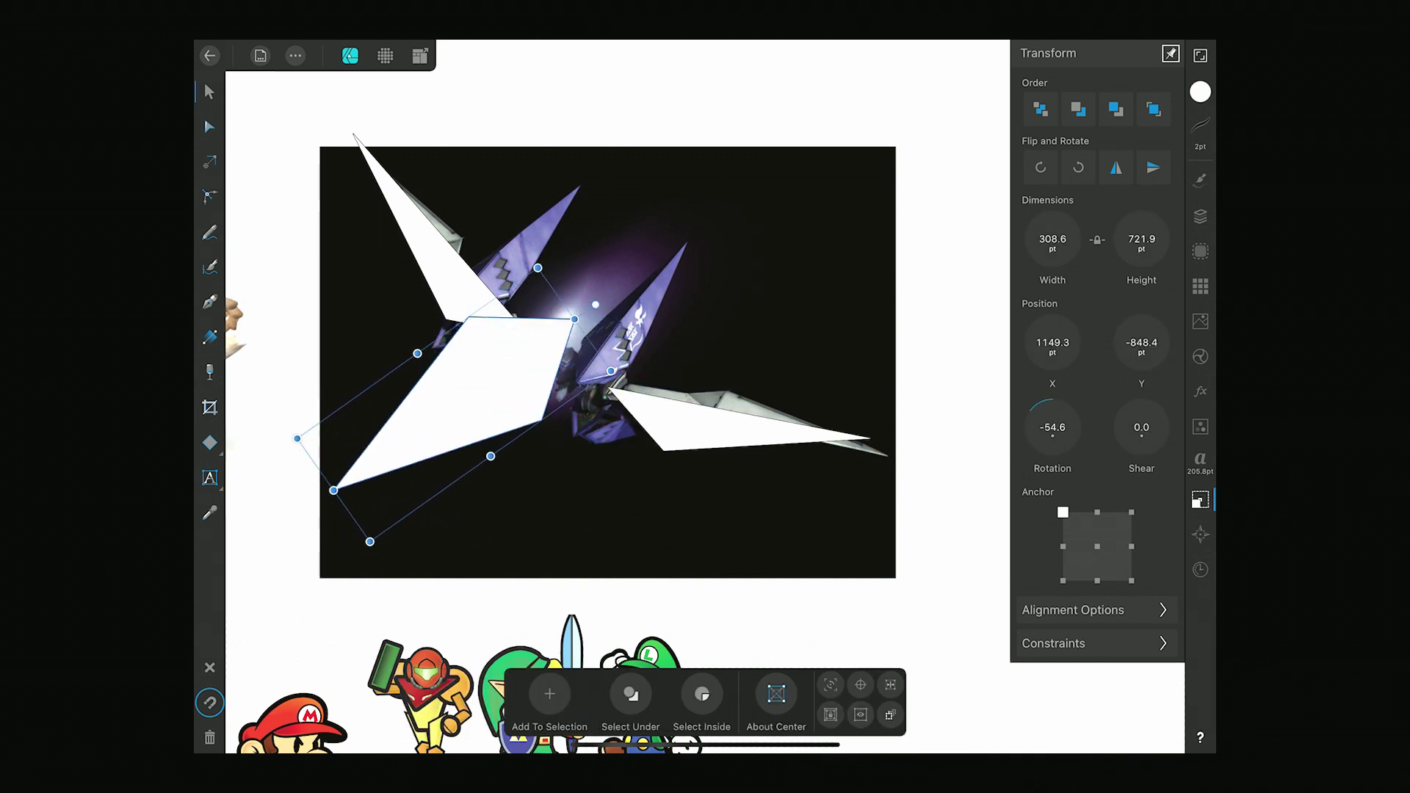
Align a triangle along the right wing, convert it to curves, and reshape a node.
scroll(608, 362, "down", 1)
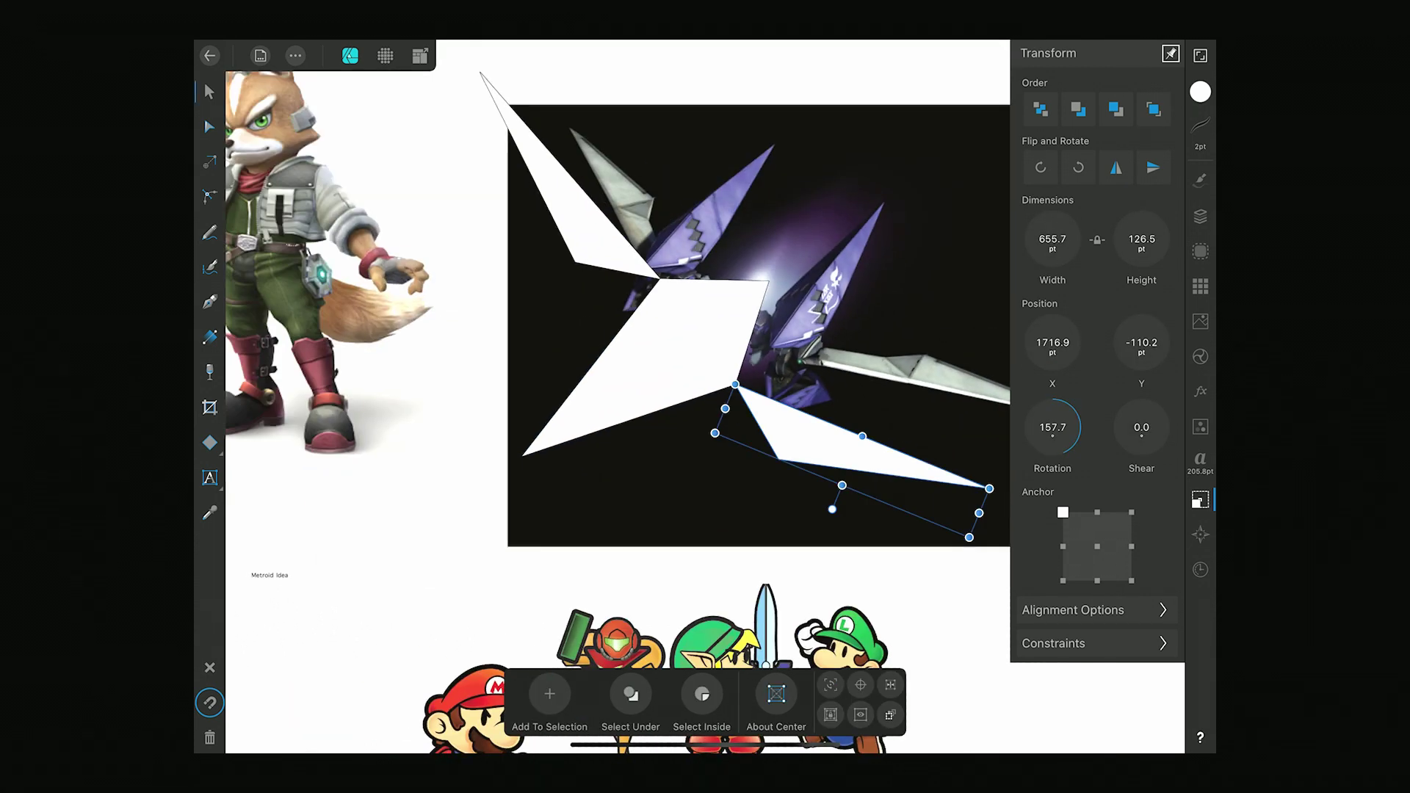
left_click_drag(636, 542, 649, 514)
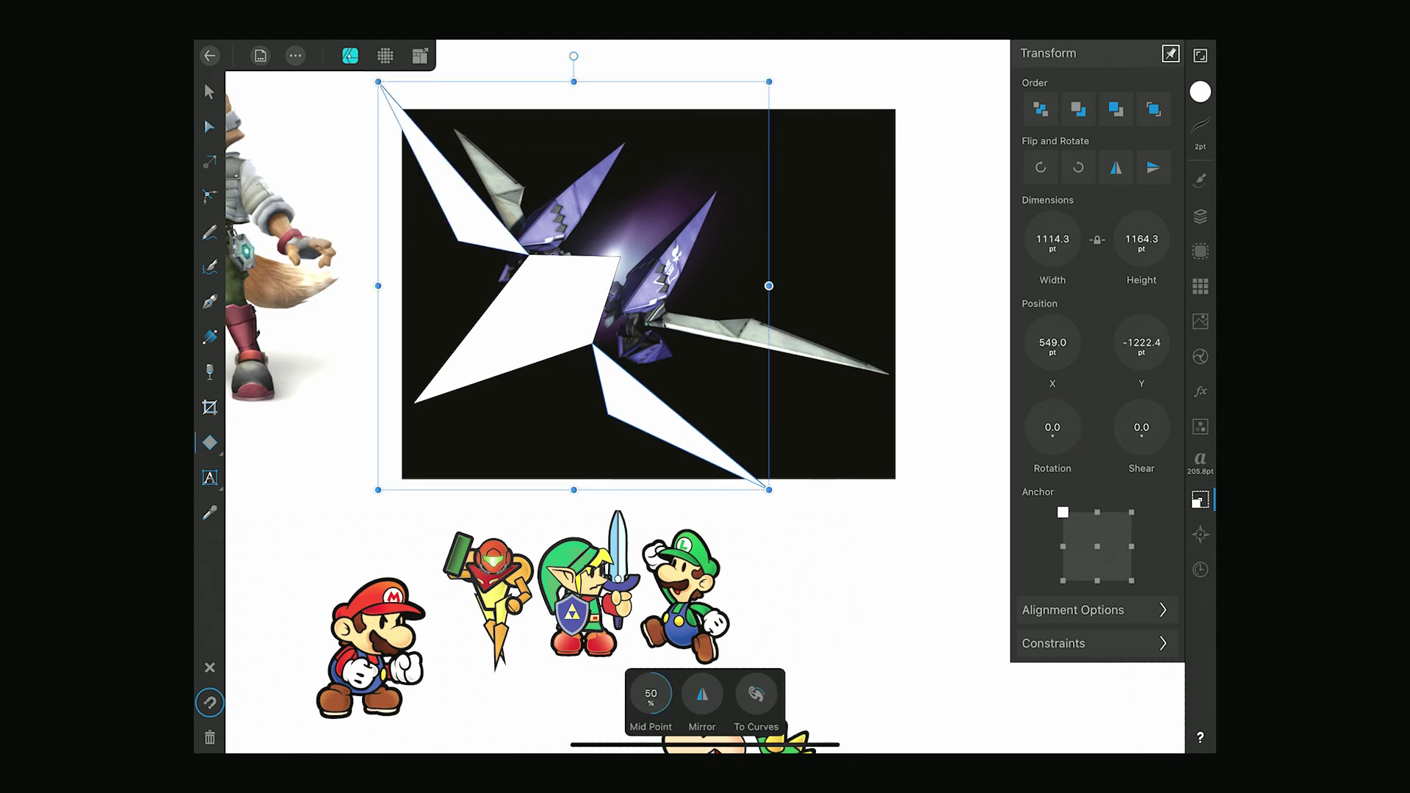
left_click(757, 694)
left_click_drag(845, 478, 844, 423)
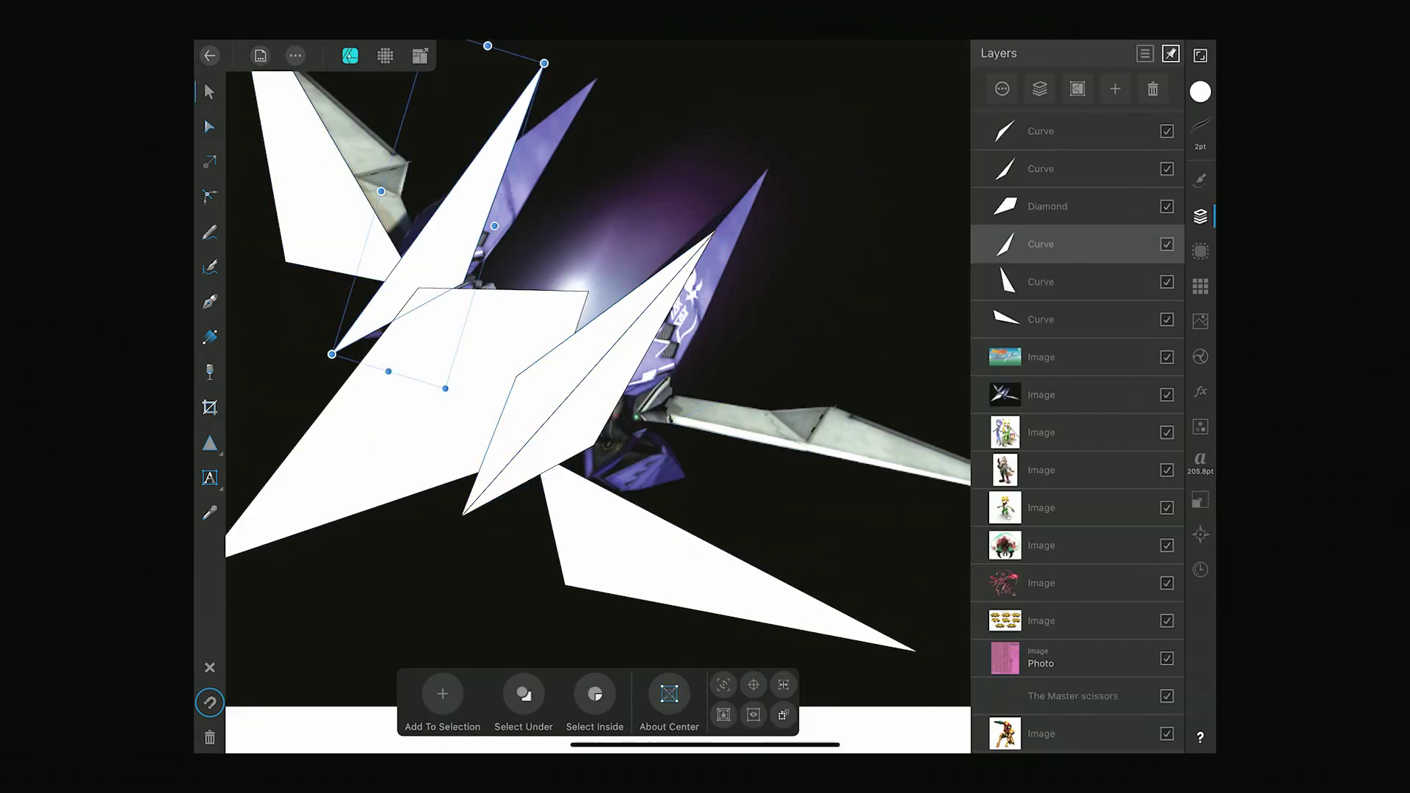
Rotate the upper wing piece and drag its node to reshape it.
left_click_drag(601, 234, 742, 134)
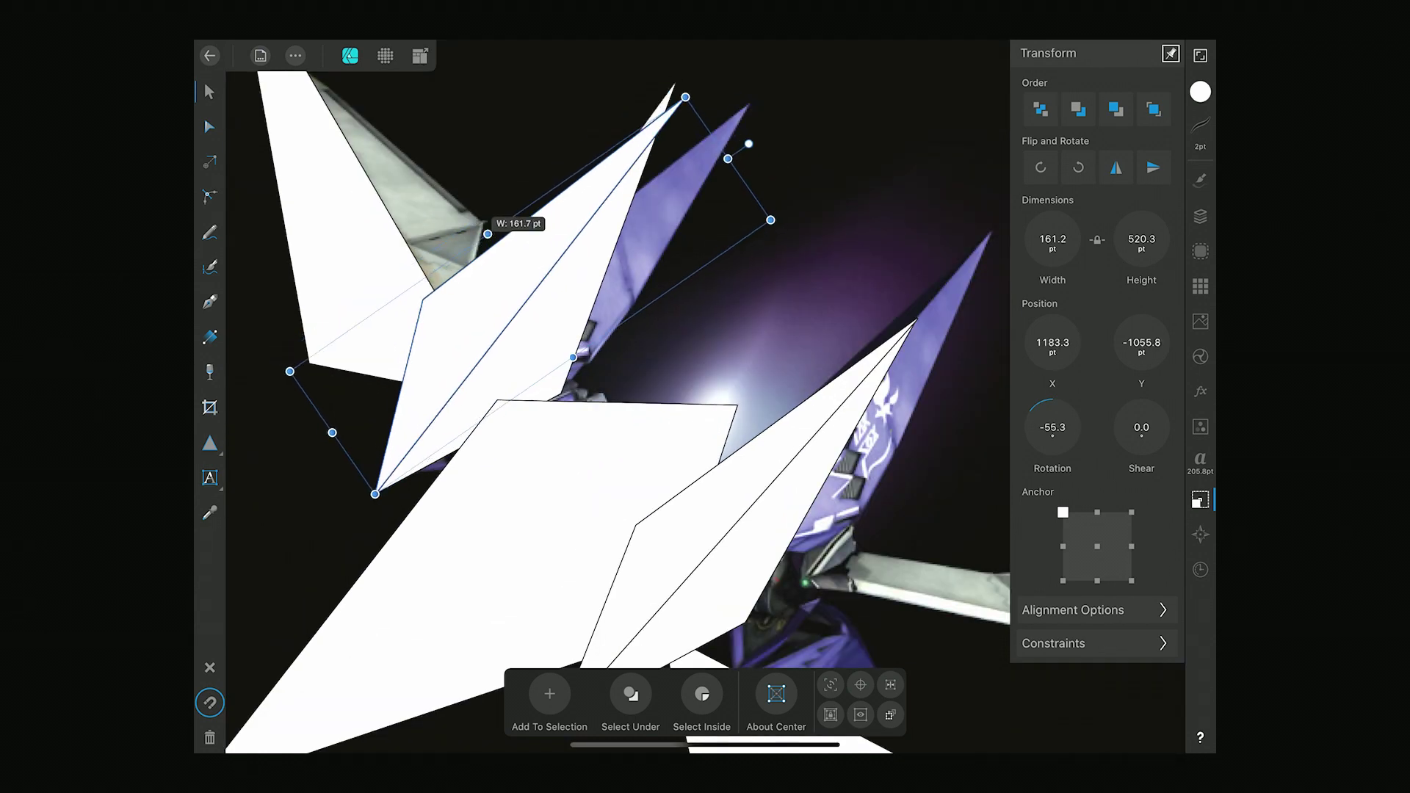
scroll(566, 159, "down", 3)
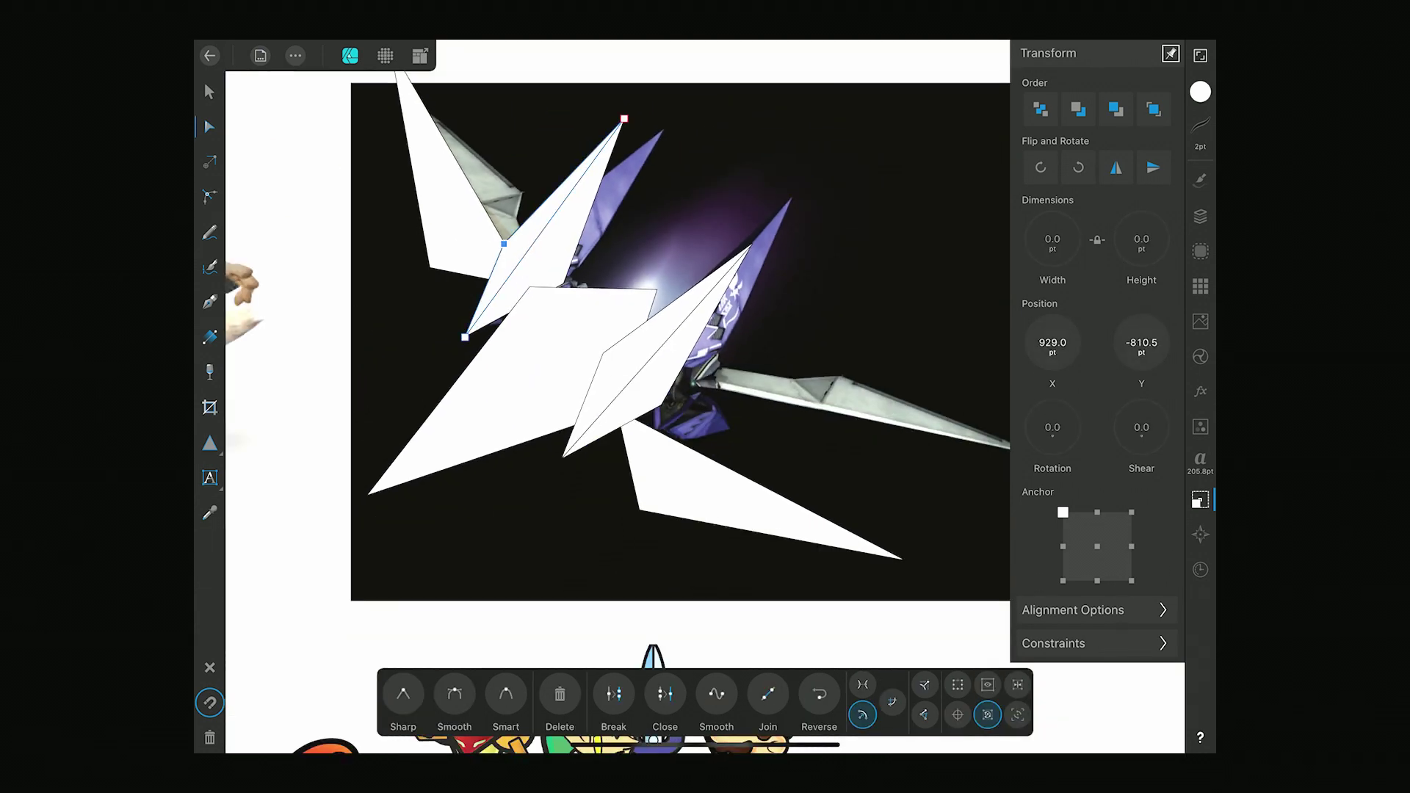
left_click_drag(504, 243, 562, 283)
left_click(1199, 216)
Hide the bottom wing curve in the Layers panel.
left_click(1040, 357)
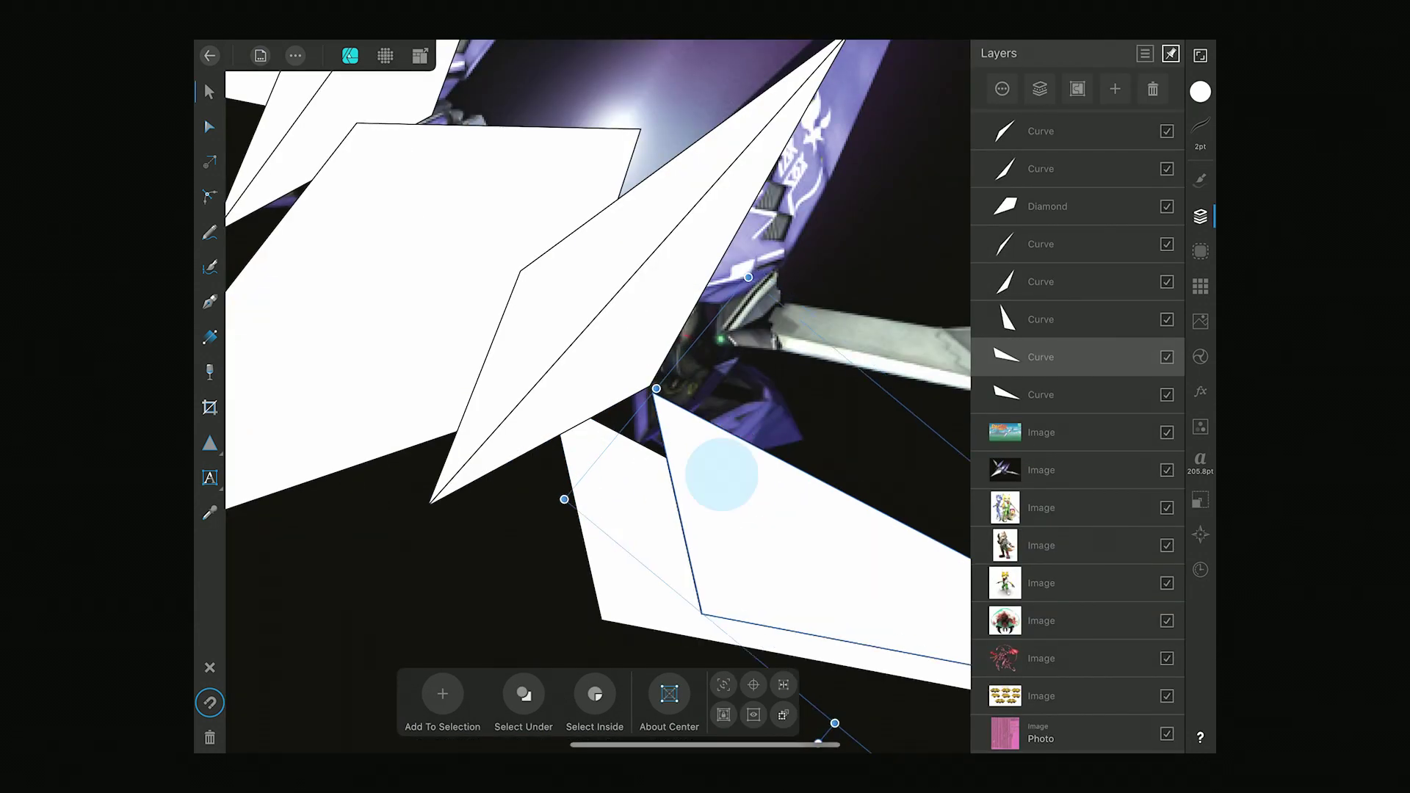
left_click(1167, 394)
scroll(817, 453, "up", 2)
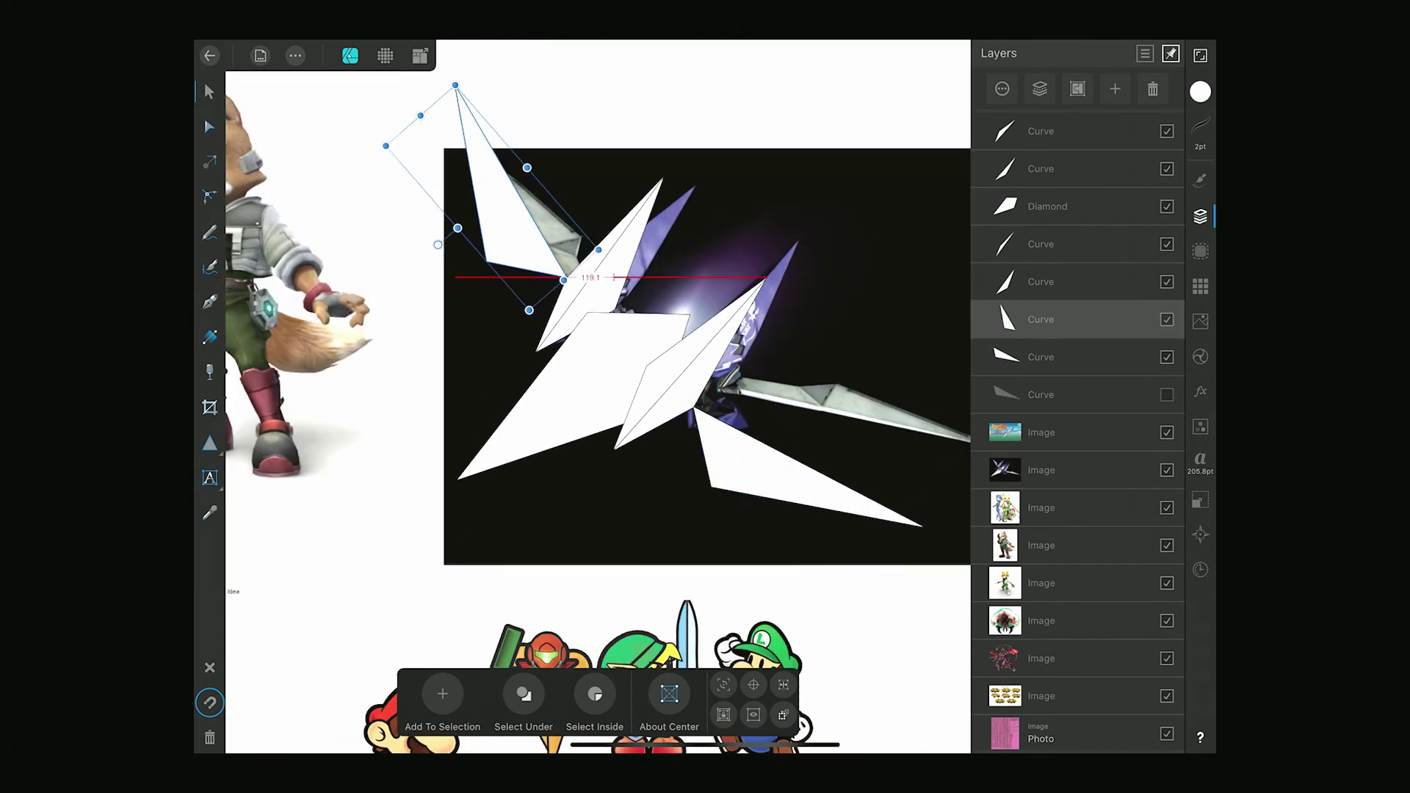
scroll(606, 220, "up", 3)
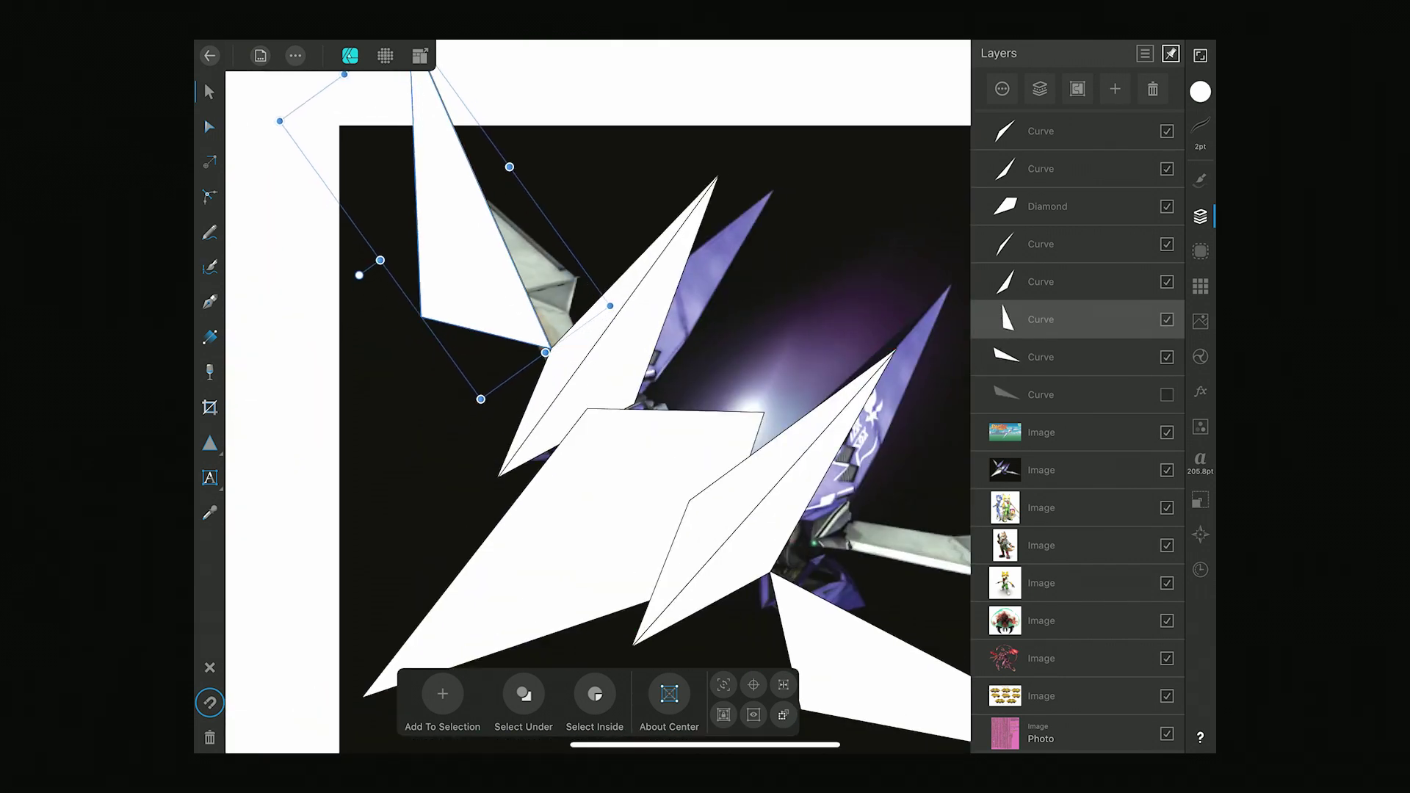
scroll(598, 397, "down", 5)
Select another wing curve and an upper fin curve for grey tinting.
left_click(1040, 356)
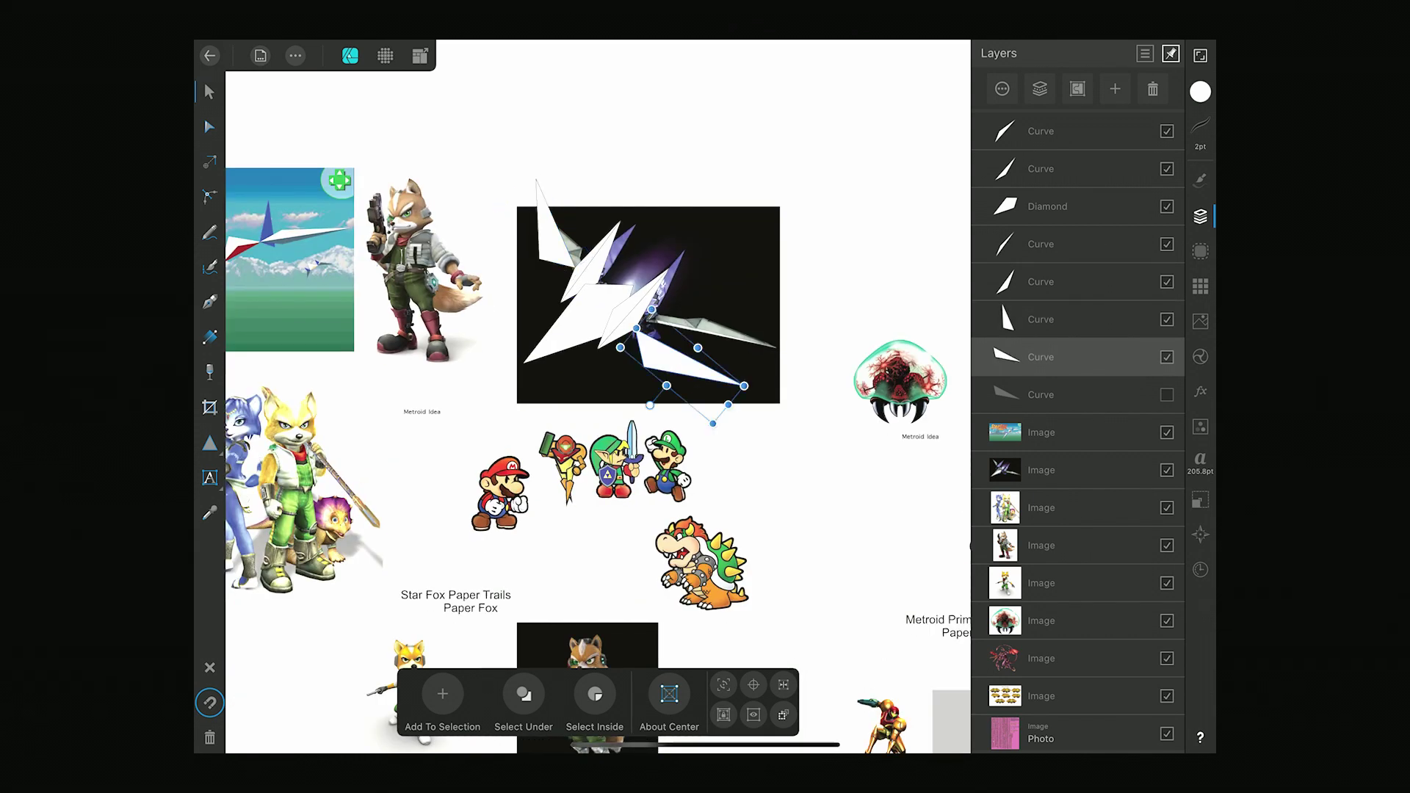
scroll(458, 257, "up", 1)
left_click(1041, 282)
Select both fin curves and fill them purple in the Color panel.
left_click(1199, 92)
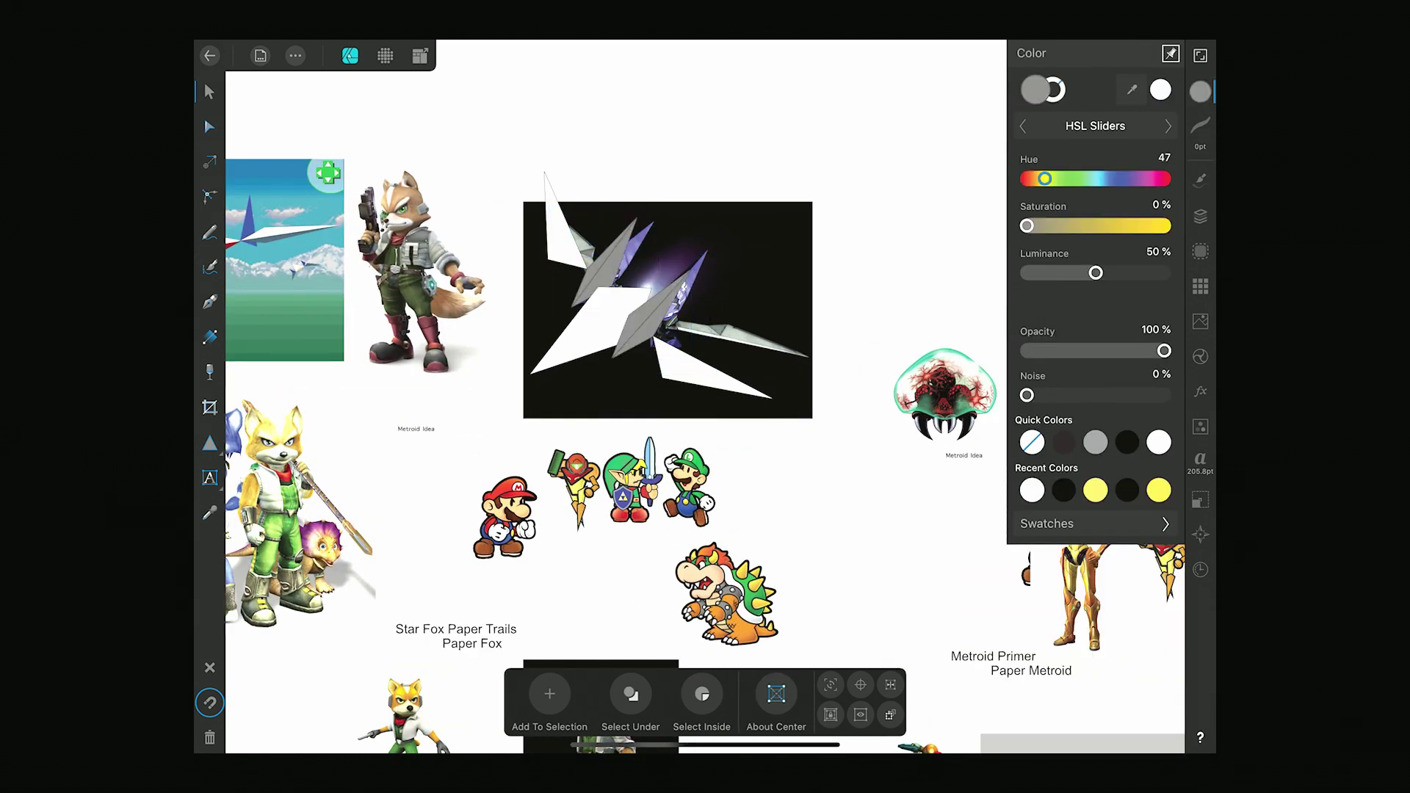
scroll(667, 308, "up", 1)
left_click(1200, 216)
left_click(210, 126)
scroll(597, 294, "up", 5)
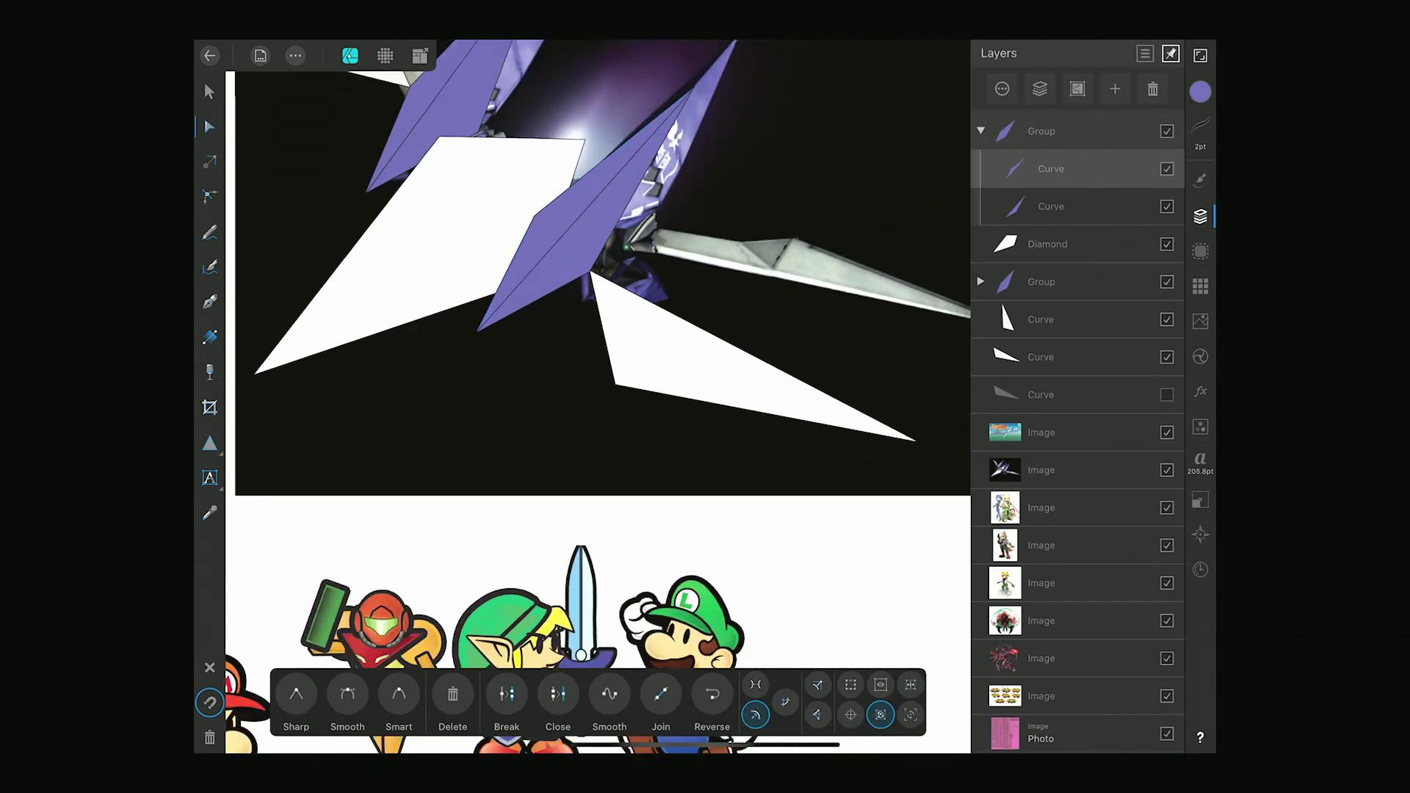
scroll(597, 294, "down", 3)
scroll(597, 293, "up", 2)
scroll(597, 293, "down", 3)
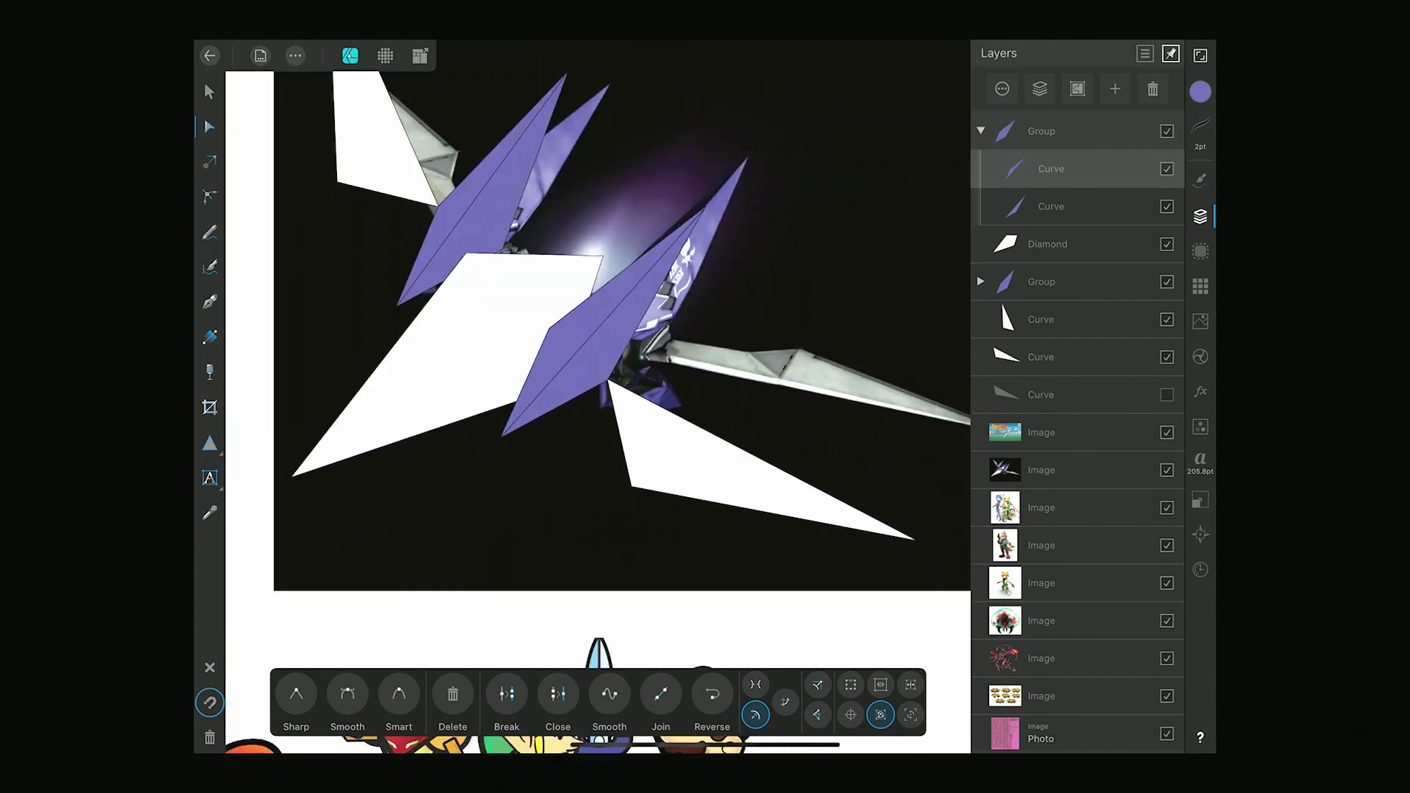
scroll(597, 293, "down", 3)
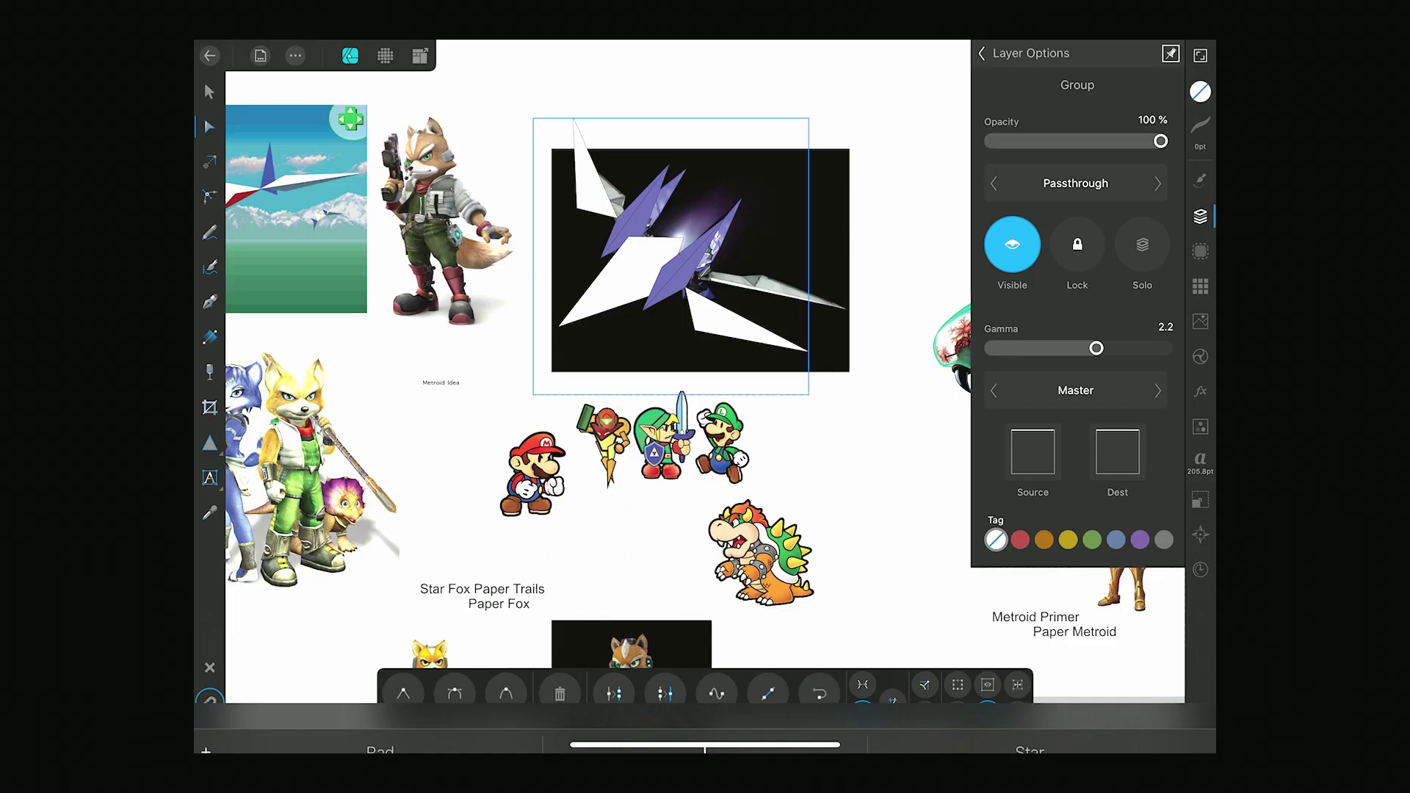
left_click(1200, 91)
scroll(671, 257, "up", 3)
Move the Arwing group down over the Paper Mario characters.
scroll(670, 256, "down", 3)
left_click_drag(670, 256, 614, 504)
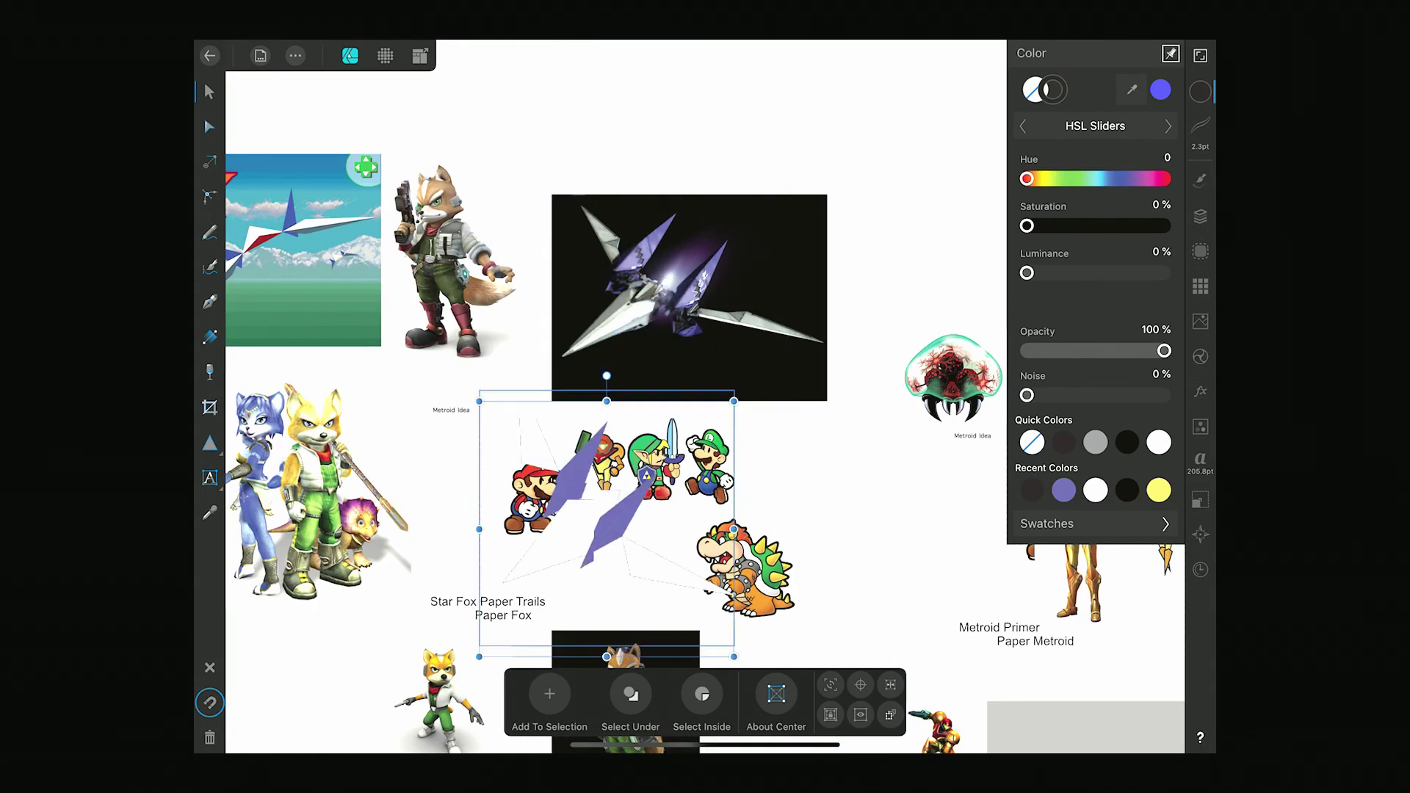
scroll(614, 441, "up", 3)
Give the Arwing 17.5 pt outlines with Scale with Object enabled.
left_click(1200, 124)
left_click_drag(1027, 162, 1051, 162)
scroll(720, 338, "down", 2)
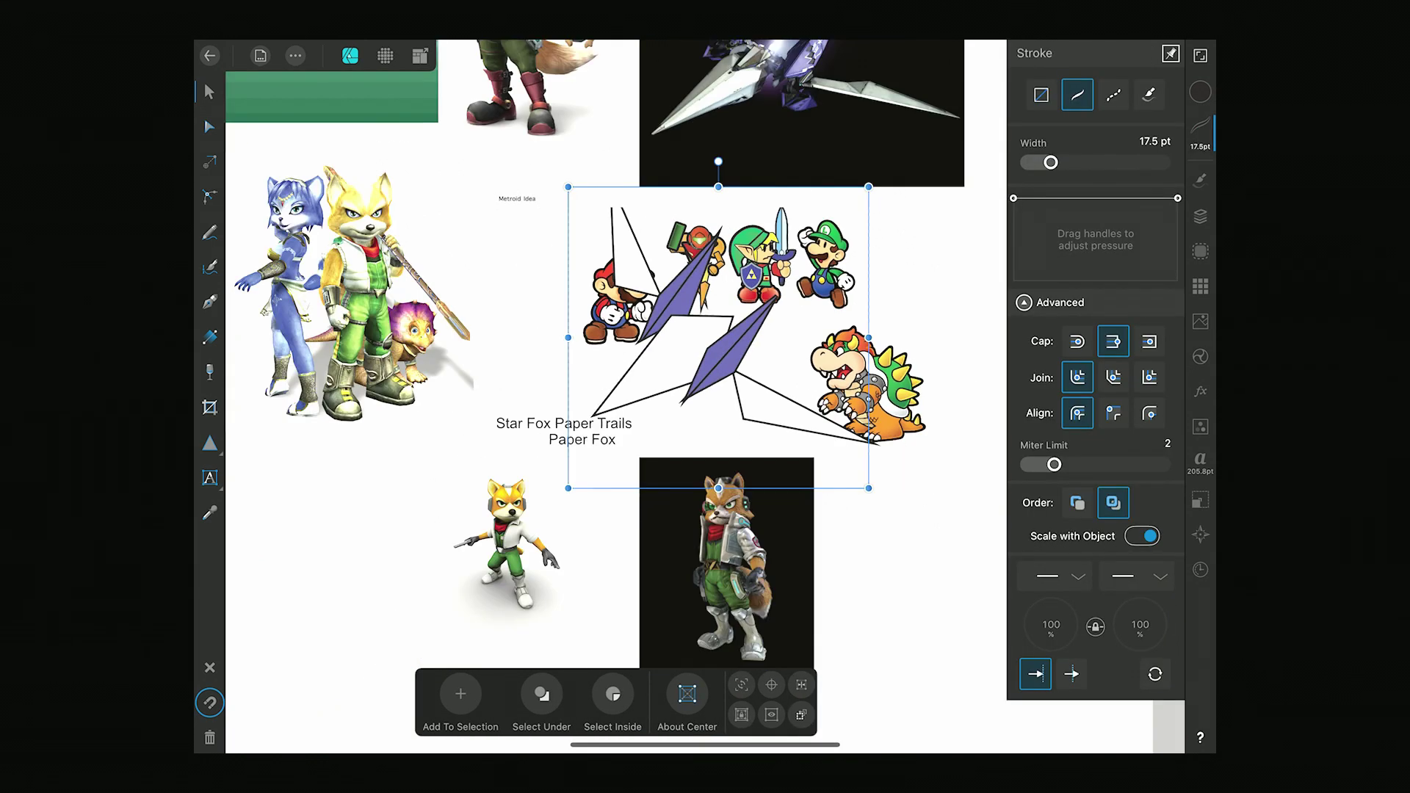
scroll(720, 338, "up", 5)
left_click(1141, 536)
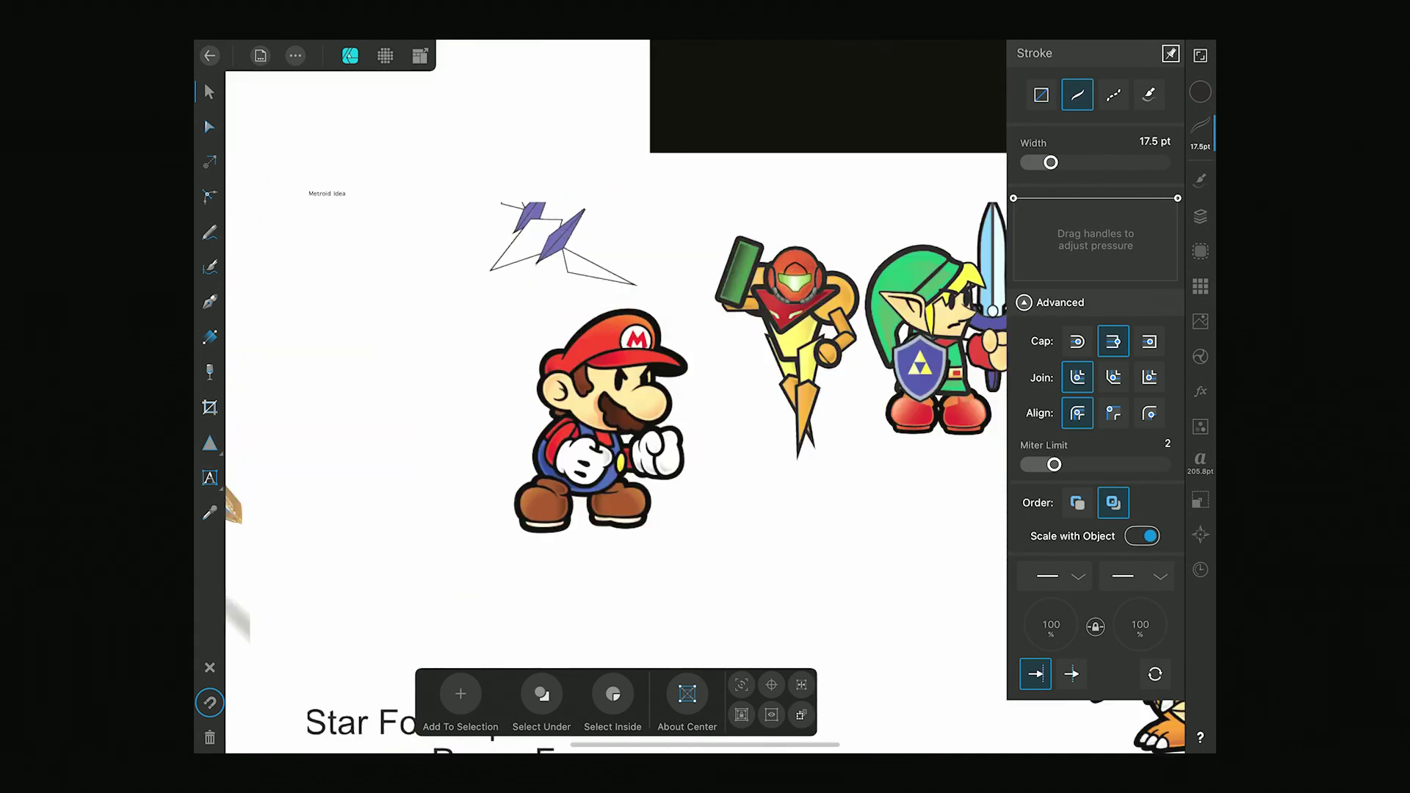
Enlarge the Arwing over the characters.
scroll(705, 330, "down", 5)
mouse_move(867, 455)
left_mouse_down()
mouse_move(984, 546)
mouse_move(807, 455)
left_mouse_up()
left_click(1200, 125)
left_click(1200, 217)
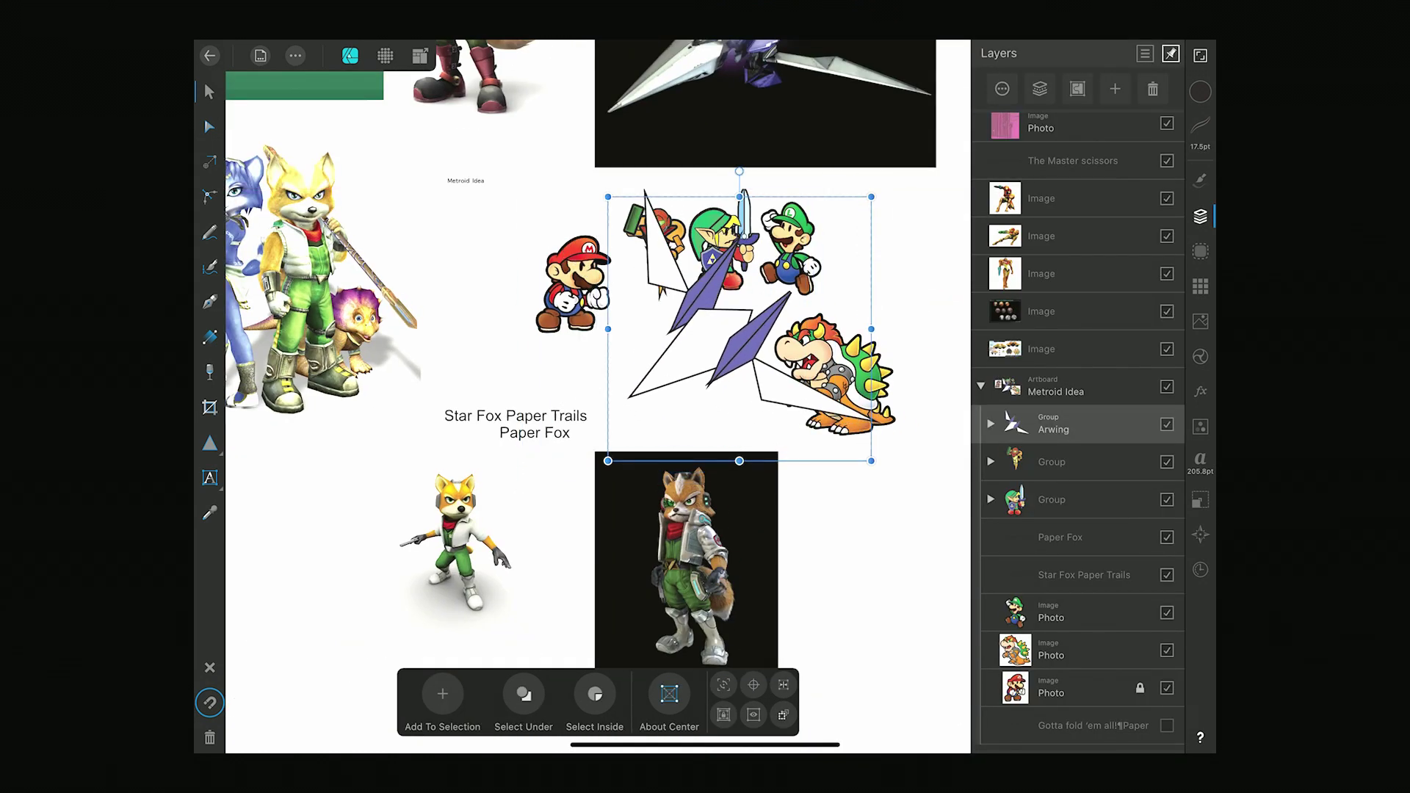
Hide the Samus and Link groups.
left_click(1167, 462)
left_click(1166, 499)
scroll(705, 330, "up", 3)
left_click(209, 443)
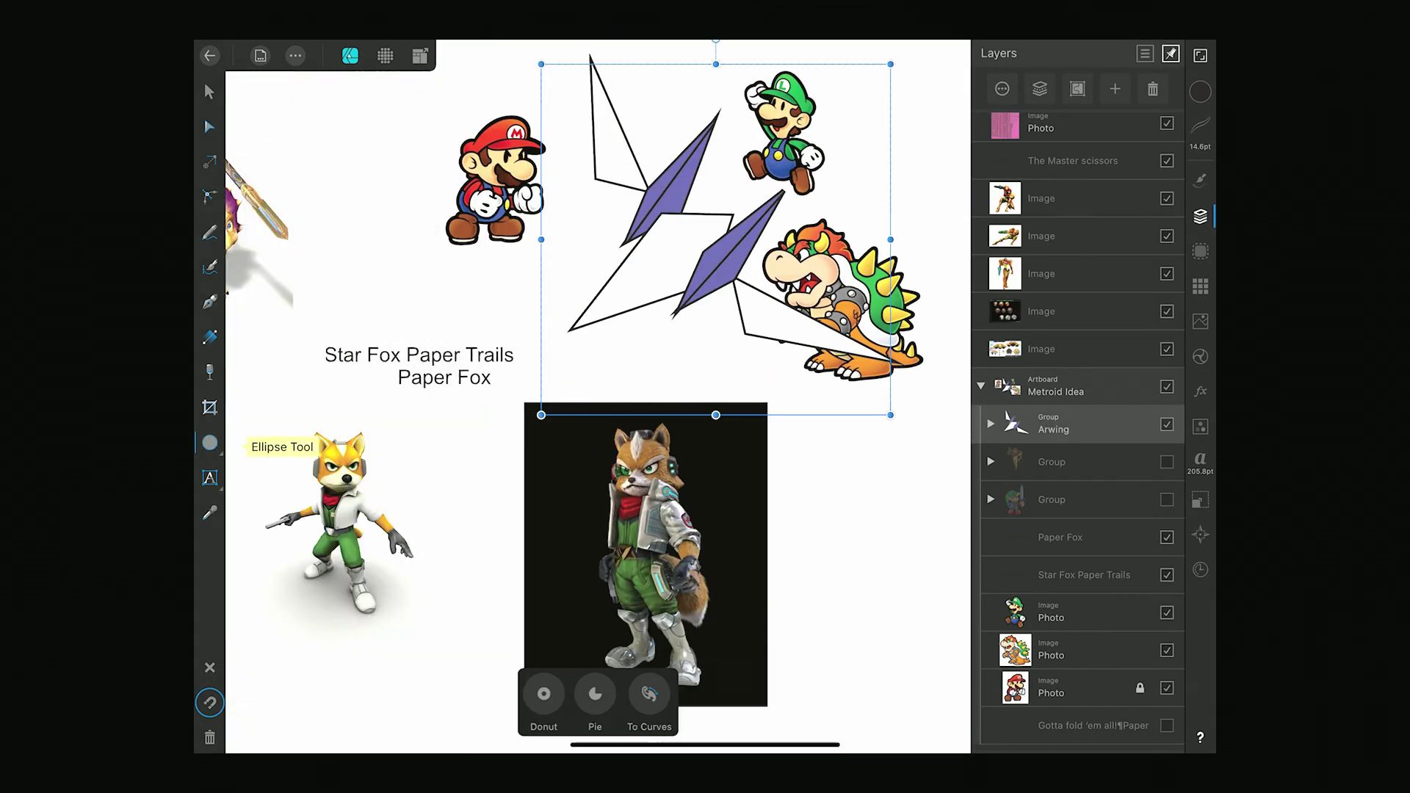
scroll(705, 330, "up", 3)
Show the Link group again and expand it into its parts.
left_click(209, 92)
left_click(1166, 499)
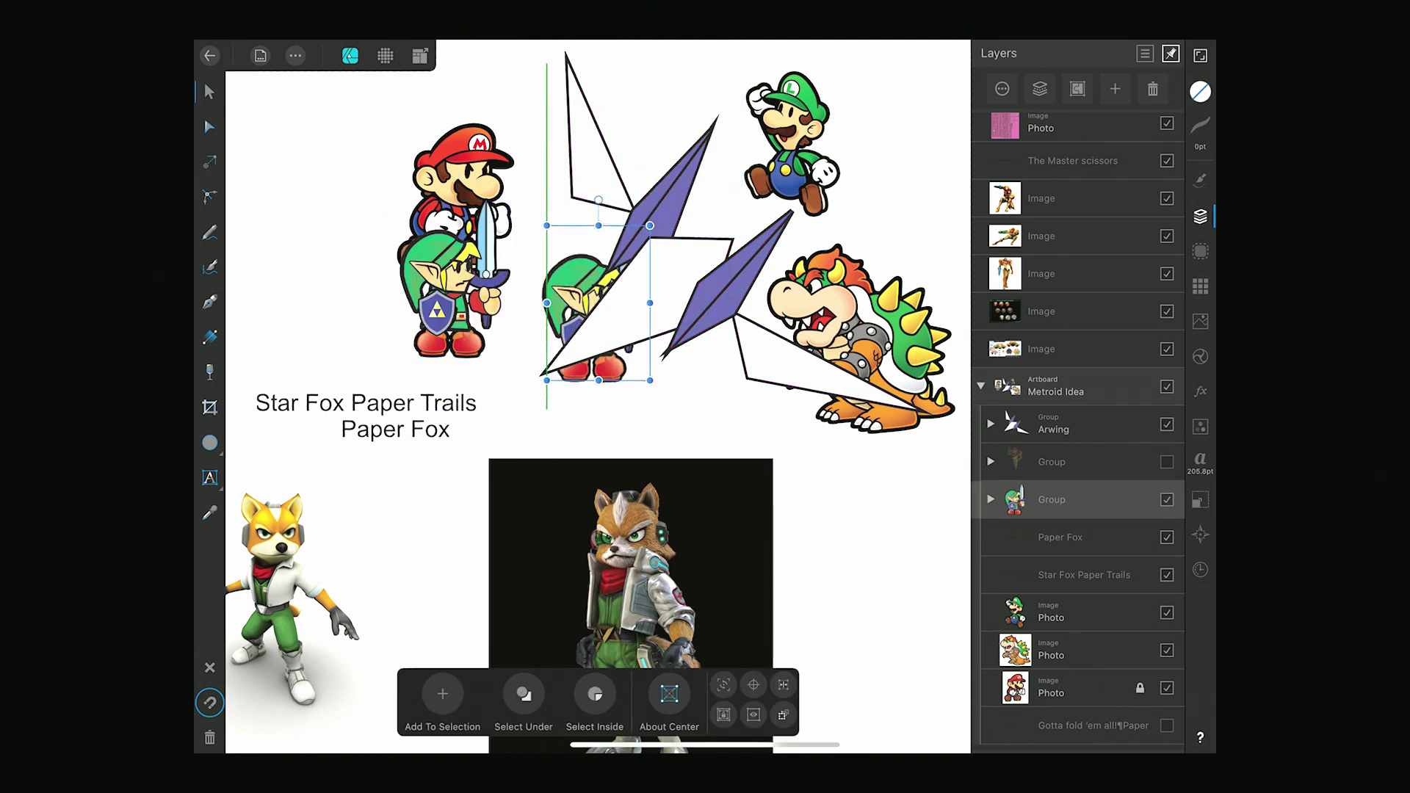
left_click(991, 499)
scroll(587, 293, "up", 3)
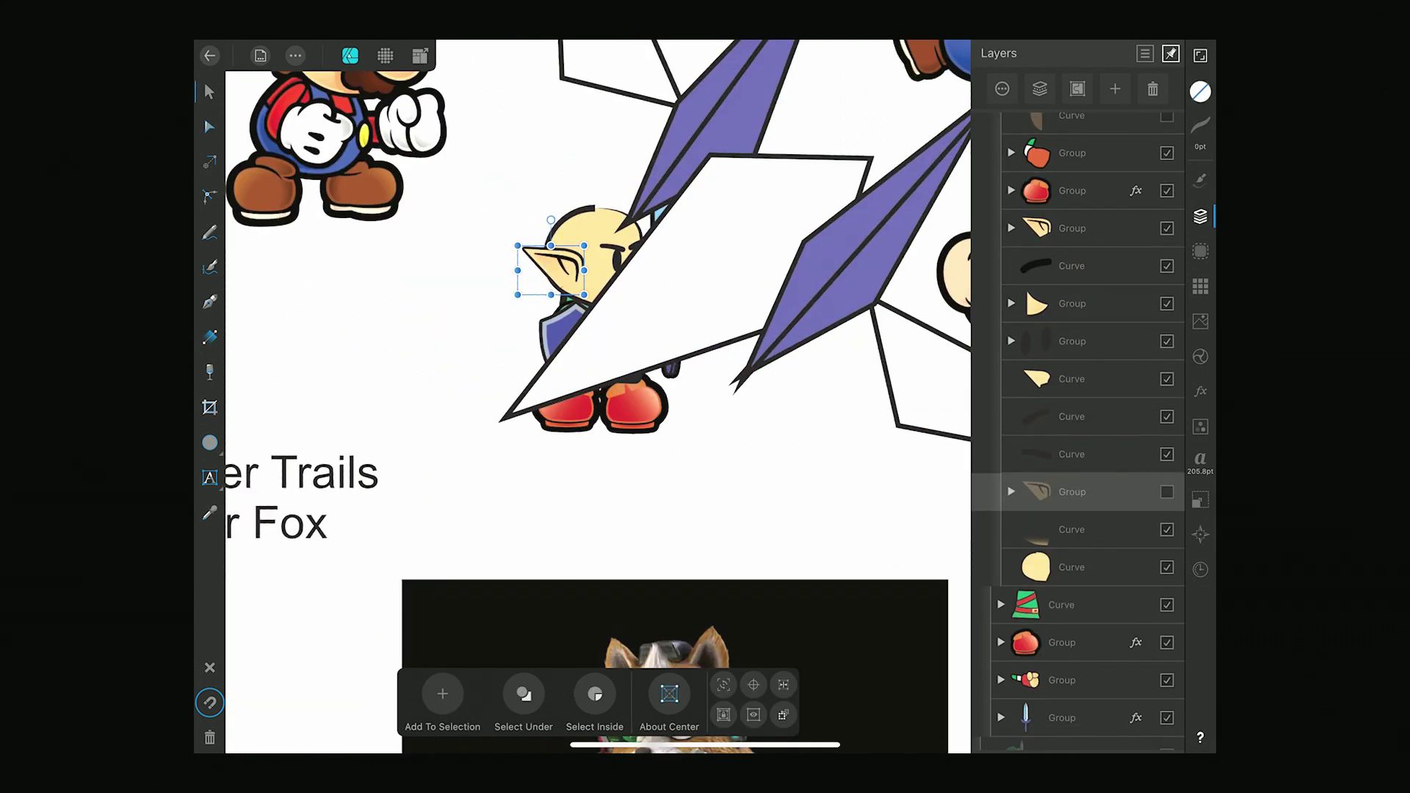
Move Link's ear behind the head and the character group above the Arwing.
left_click(561, 253)
scroll(587, 294, "up", 3)
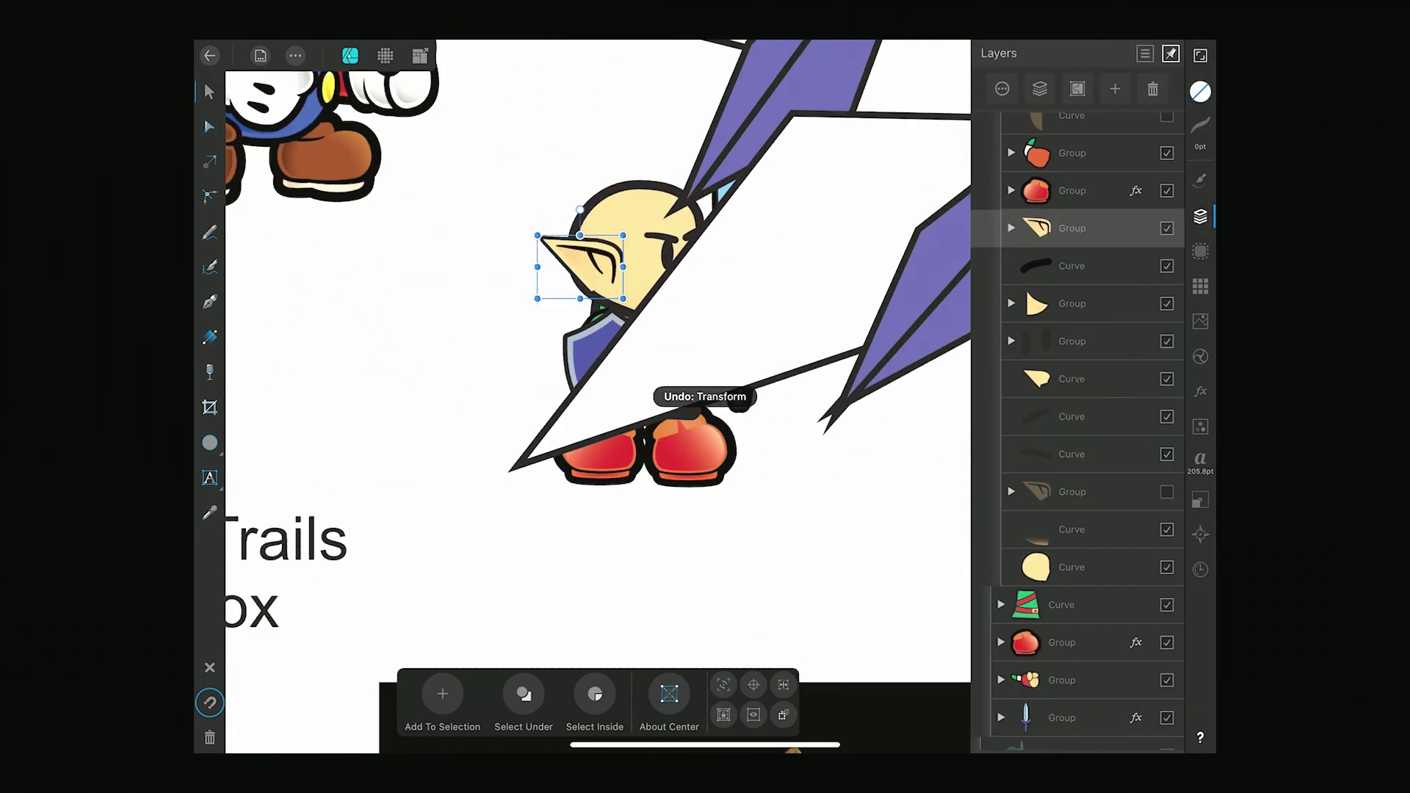
left_click_drag(1035, 228, 1035, 378)
left_click(602, 323)
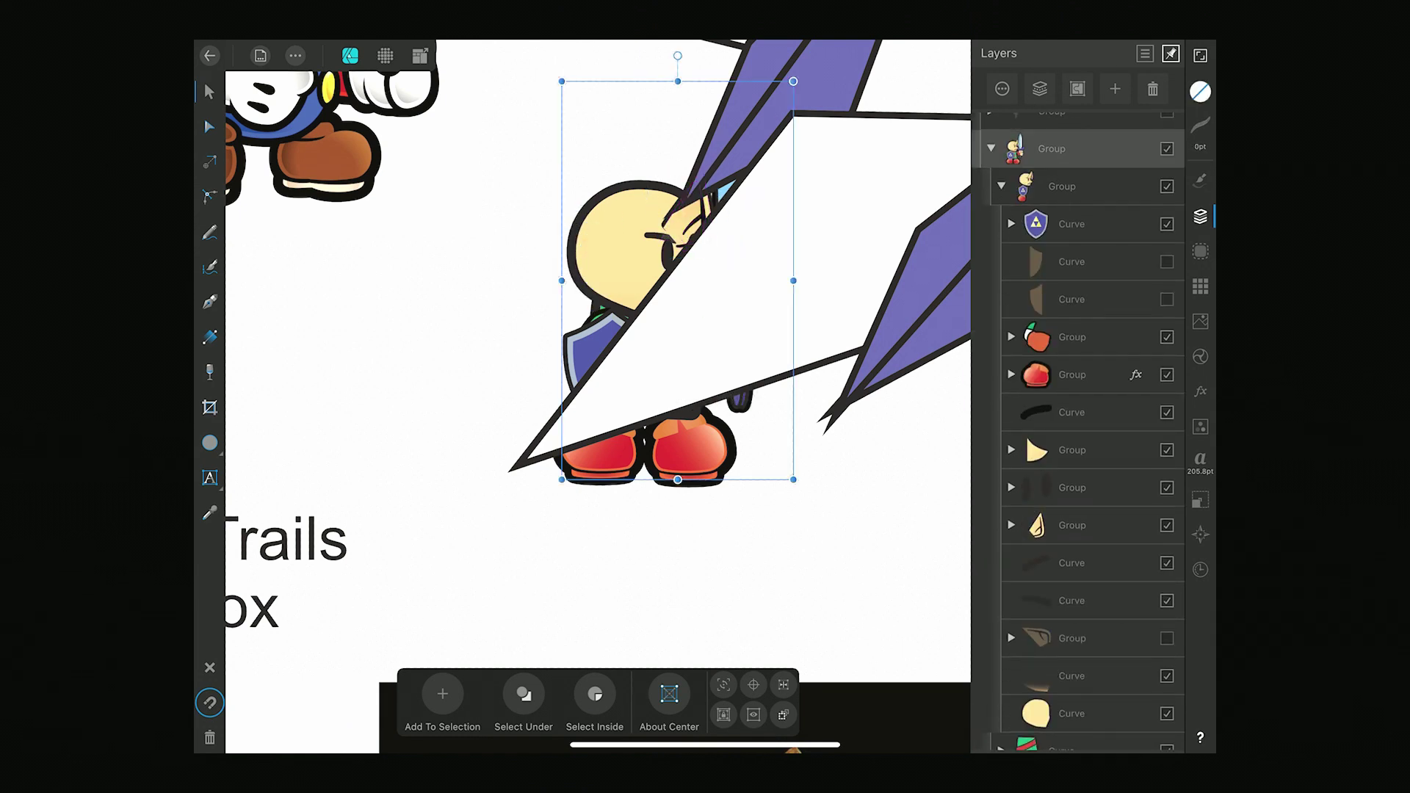
scroll(1080, 440, "up", 5)
left_click_drag(1052, 692, 1052, 359)
Hide the sword and shield, and move the left arm outward and down.
left_click(1166, 434)
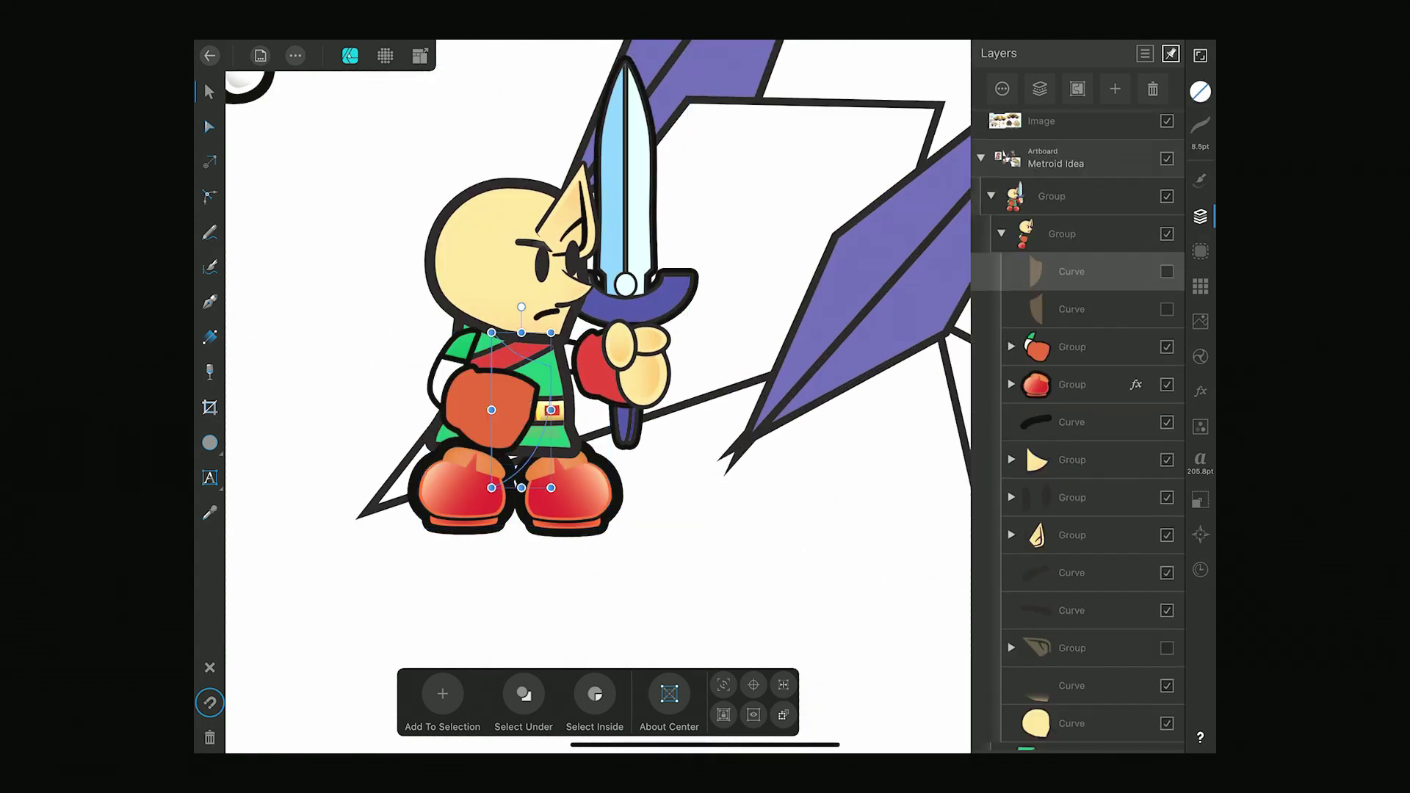
left_click(573, 242)
left_click(1200, 533)
left_click(1200, 216)
scroll(573, 331, "up", 3)
left_click_drag(547, 455, 400, 474)
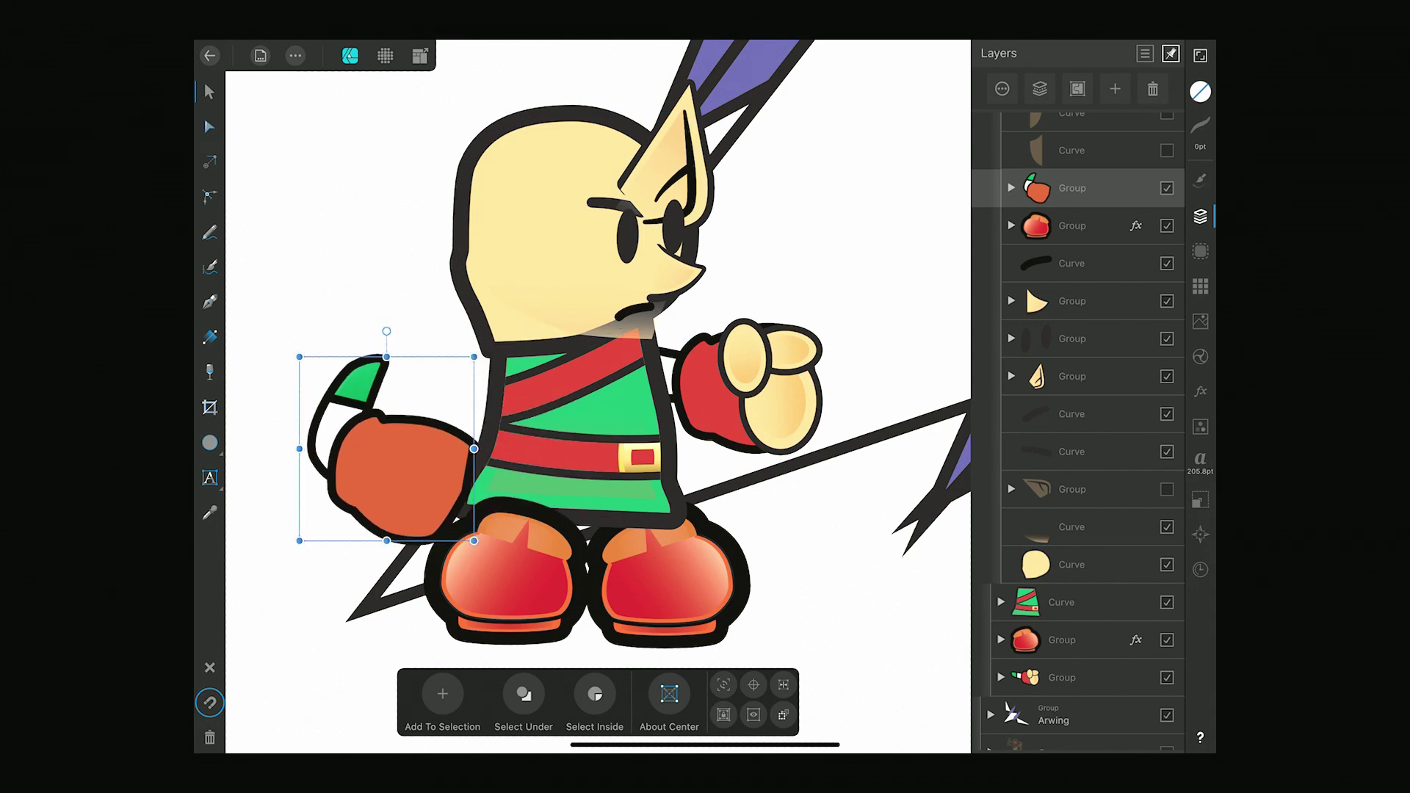
Group the two head curves with Ctrl+G.
left_click(1200, 533)
left_click(1200, 216)
key("ctrl+g")
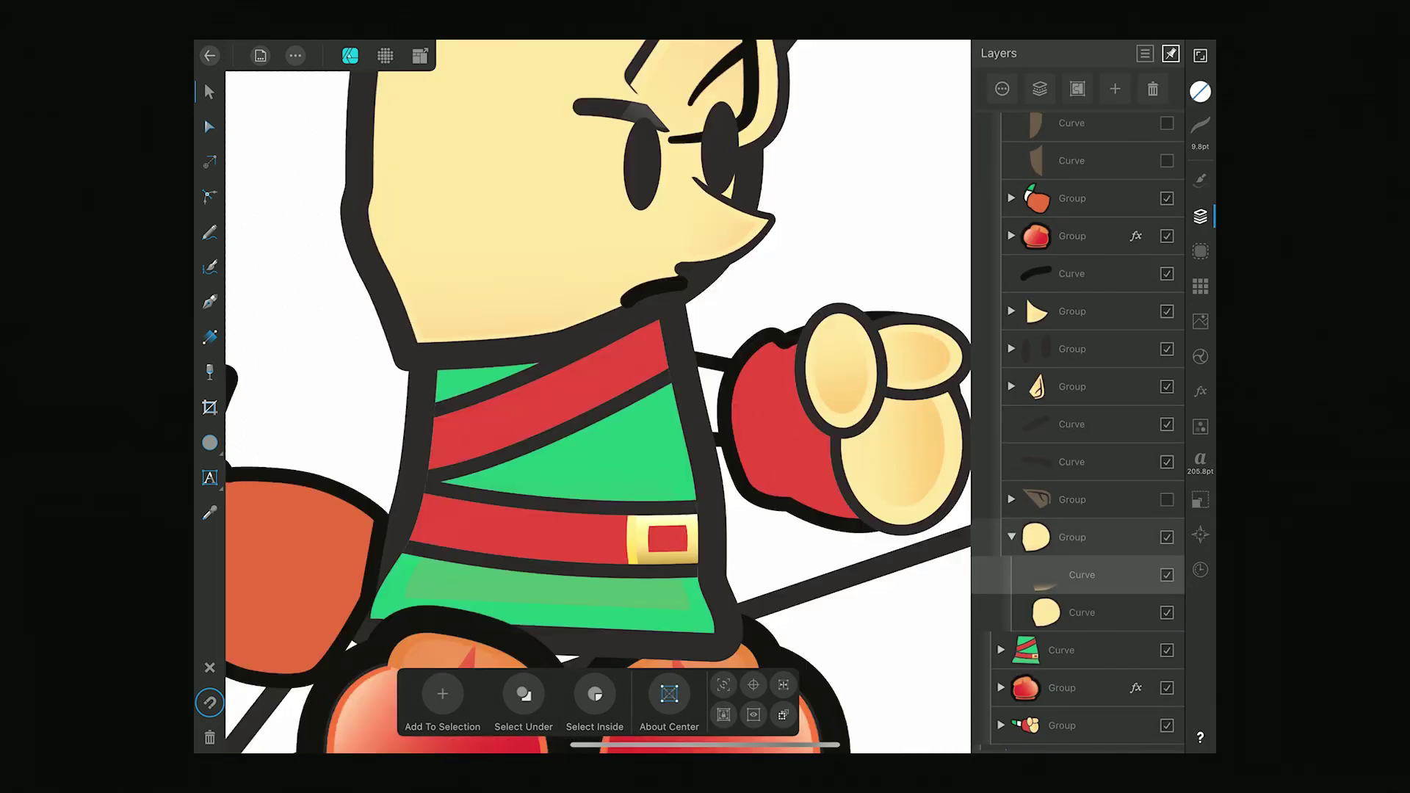
scroll(572, 330, "up", 3)
left_click(609, 347)
scroll(597, 396, "down", 5)
Undo the last eyebrow transform on the fox head.
scroll(763, 514, "up", 3)
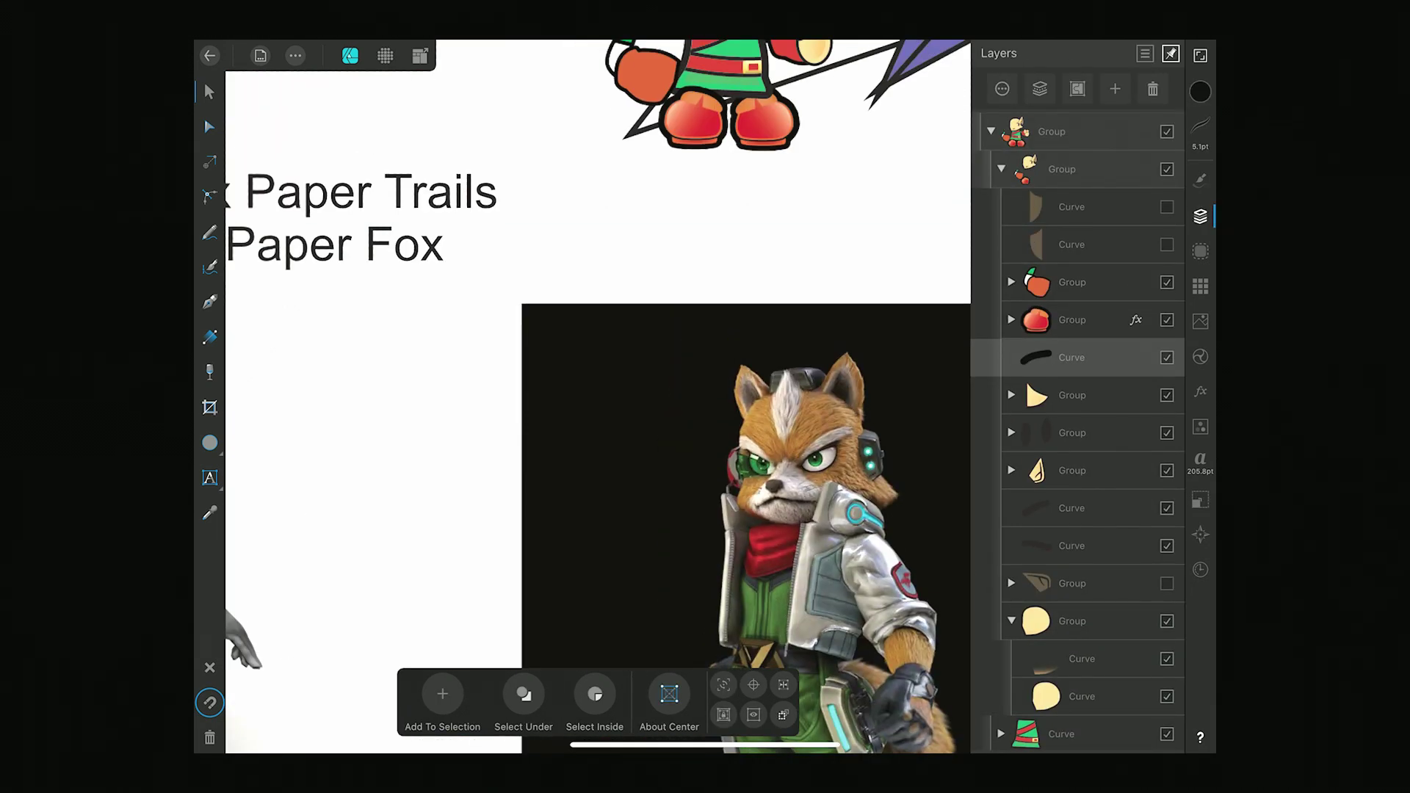
scroll(763, 514, "up", 3)
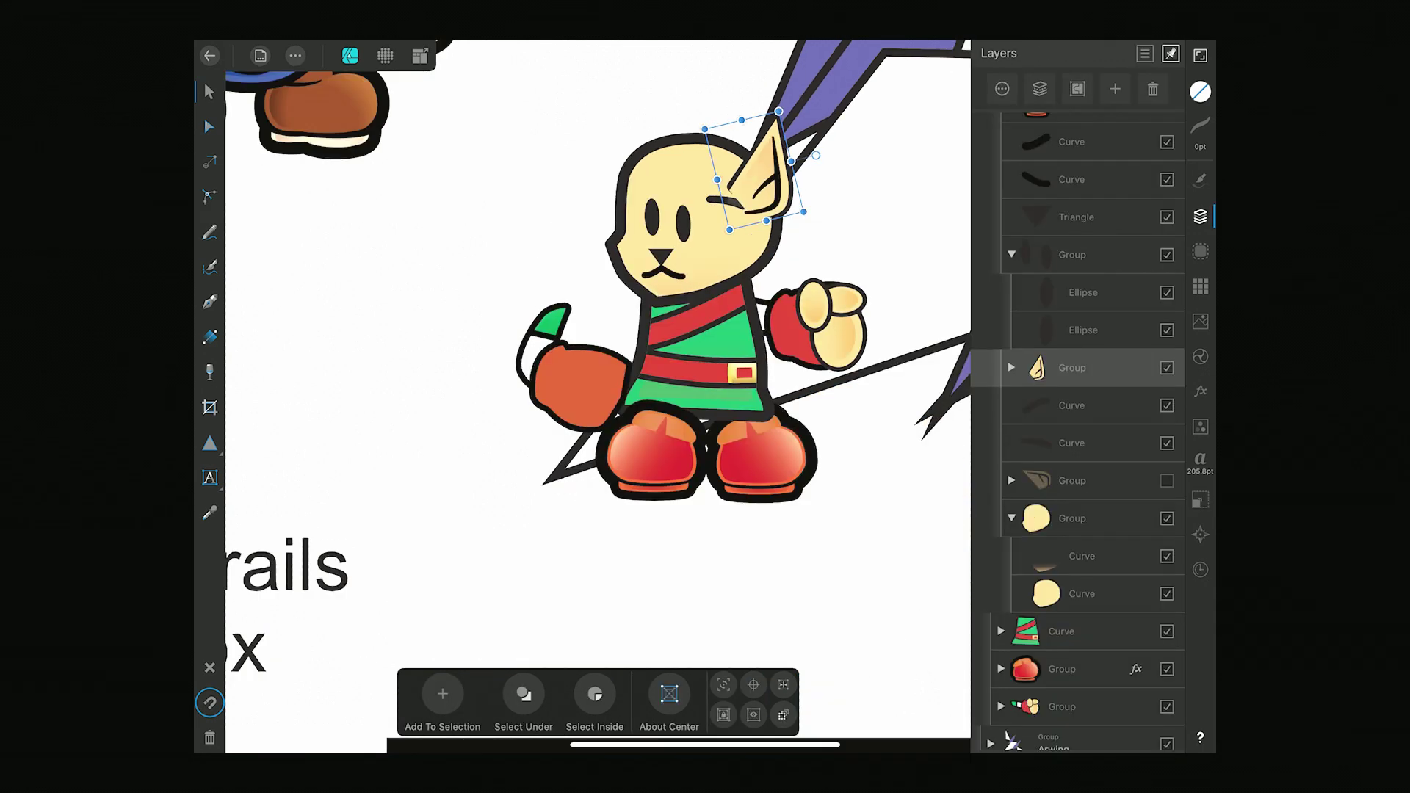
key("ctrl+z")
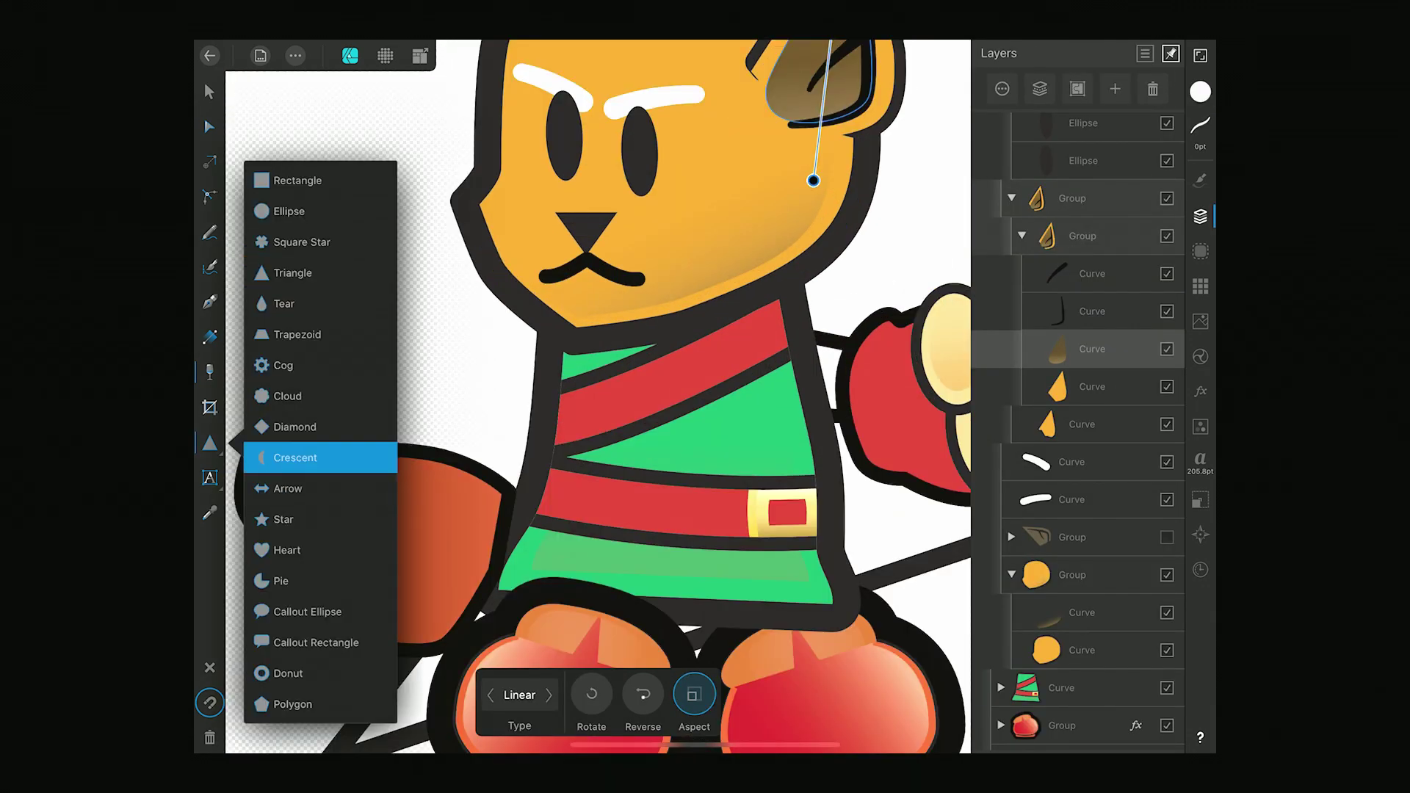
Draw a white diamond muzzle over the nose, convert it to curves, and duplicate the ear.
left_click(295, 427)
left_click_drag(535, 198, 636, 287)
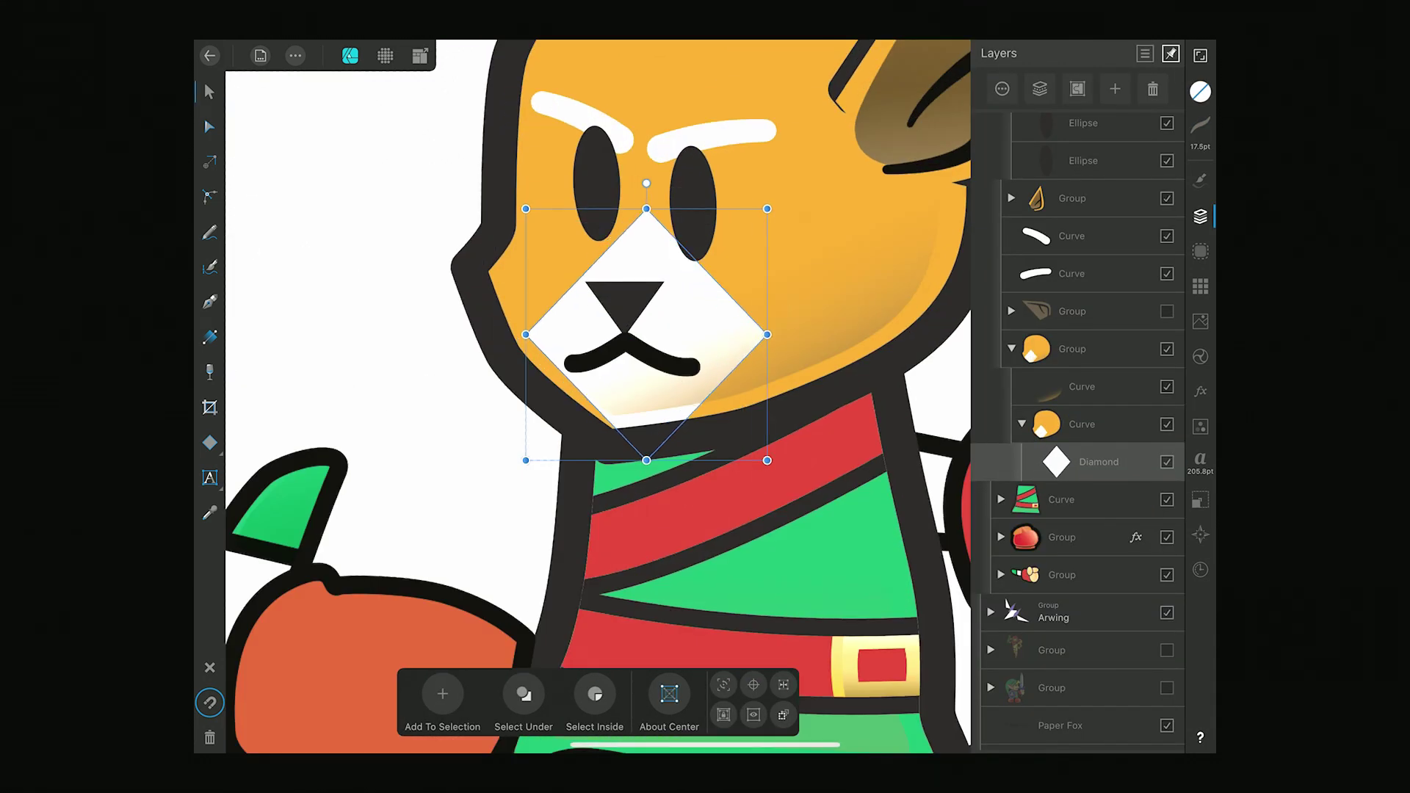
left_click(526, 334)
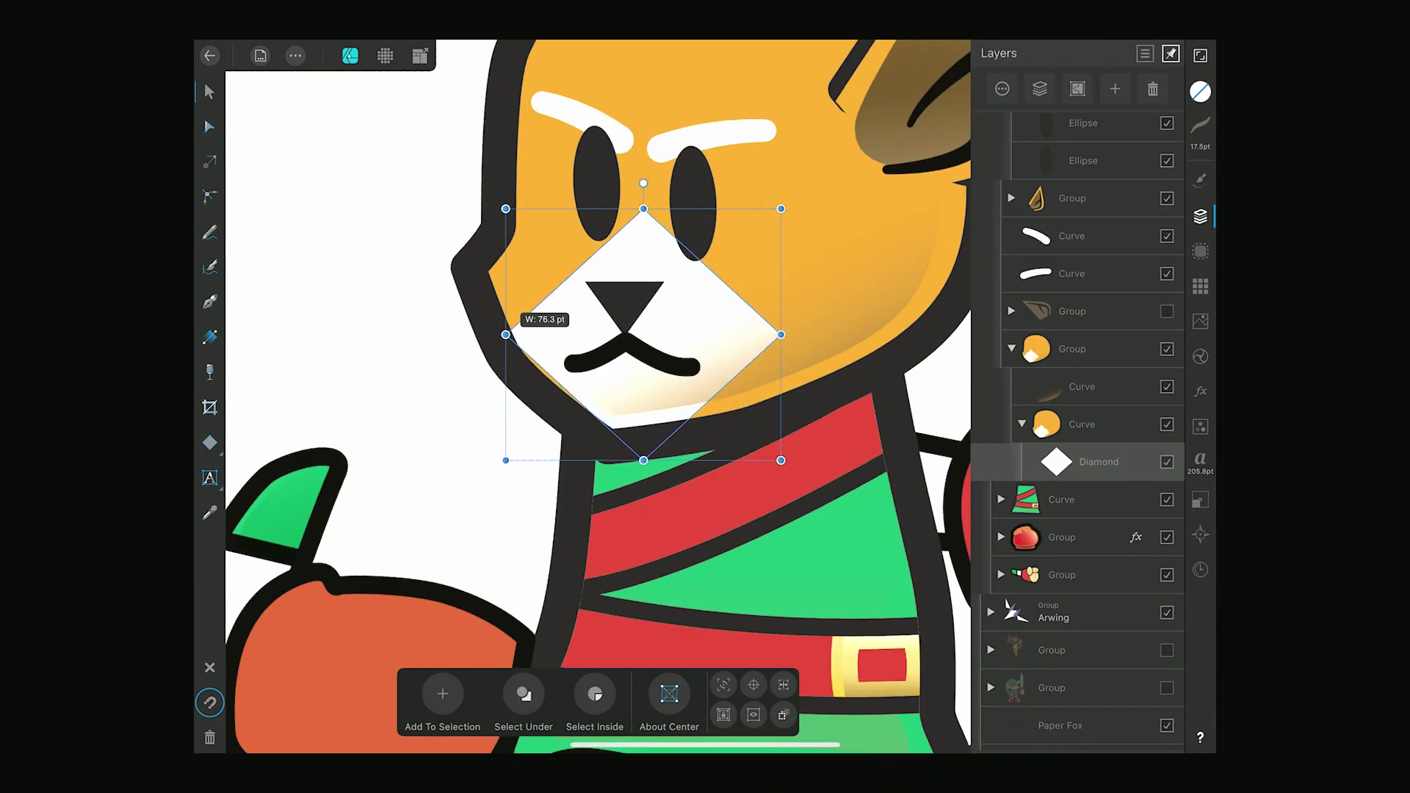
left_click(649, 693)
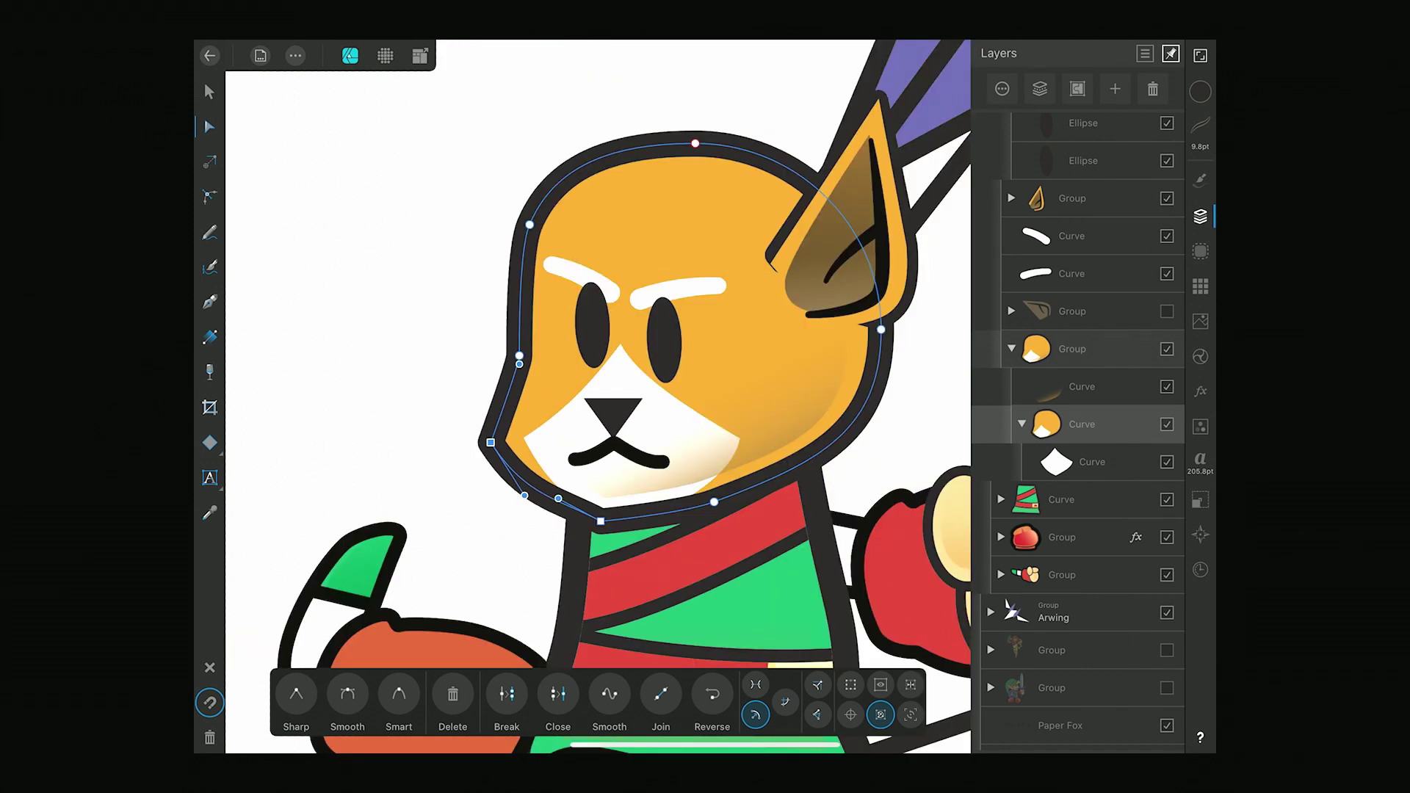
key("ctrl+j")
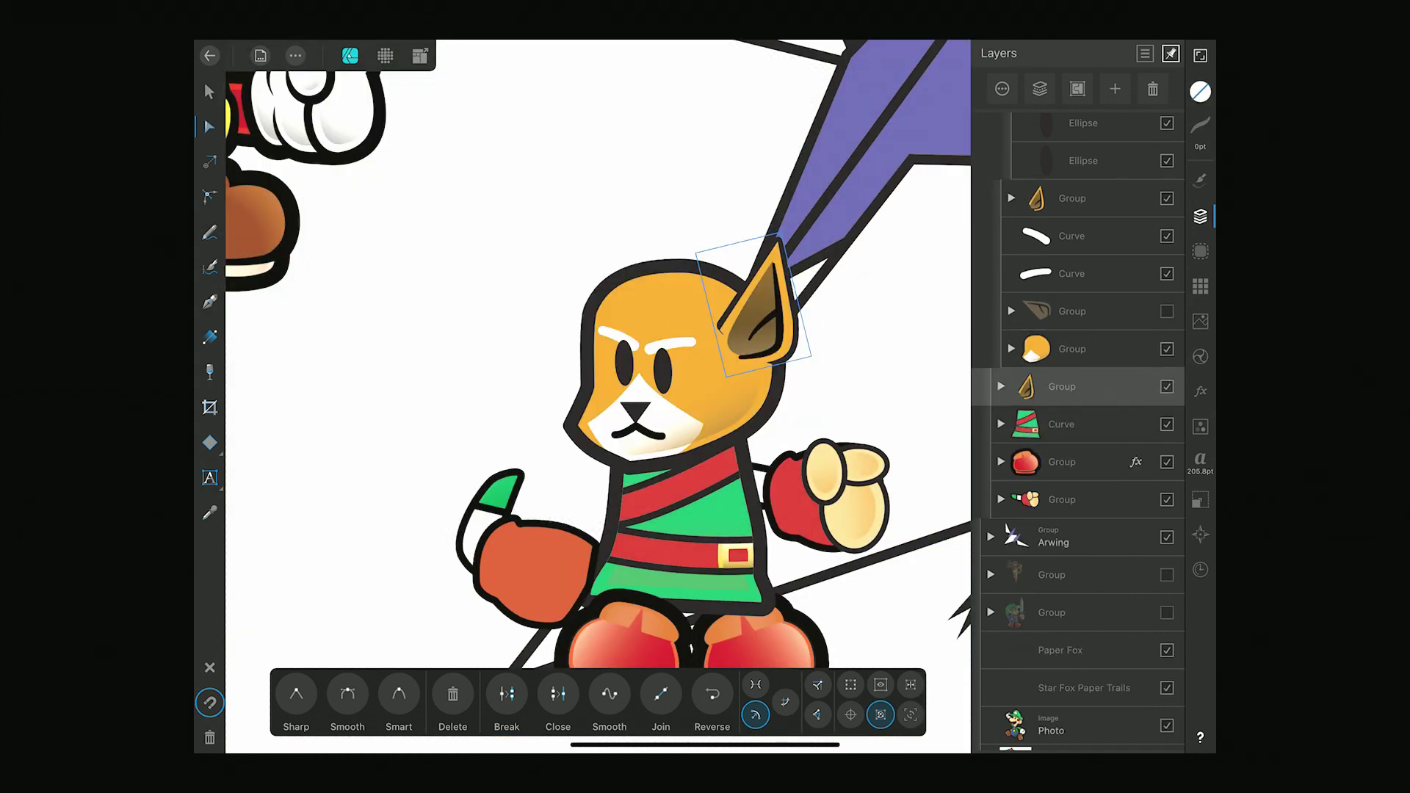
Move the copied ear to the head's left, edit its nodes, group and rotate it.
left_click_drag(653, 279, 621, 248)
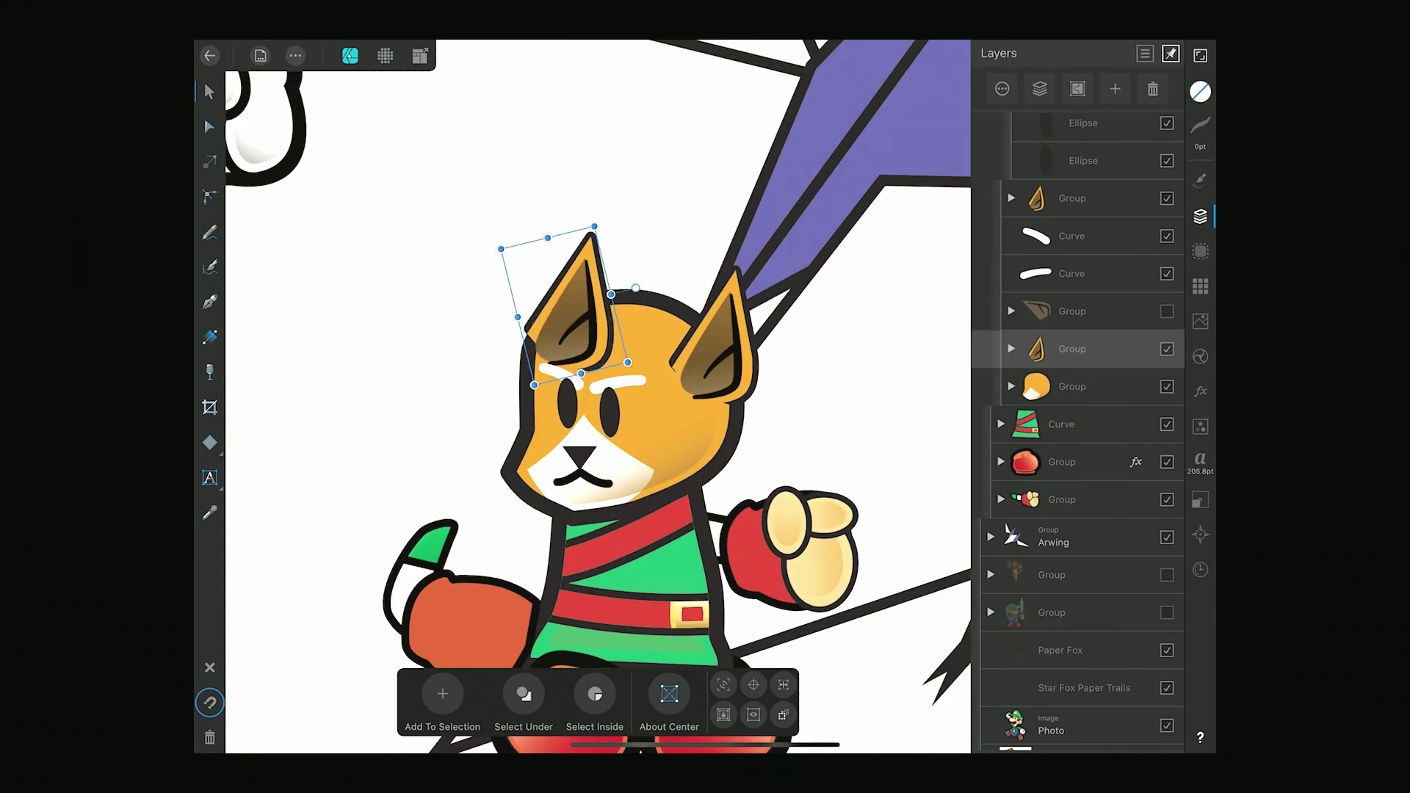
left_click(1200, 500)
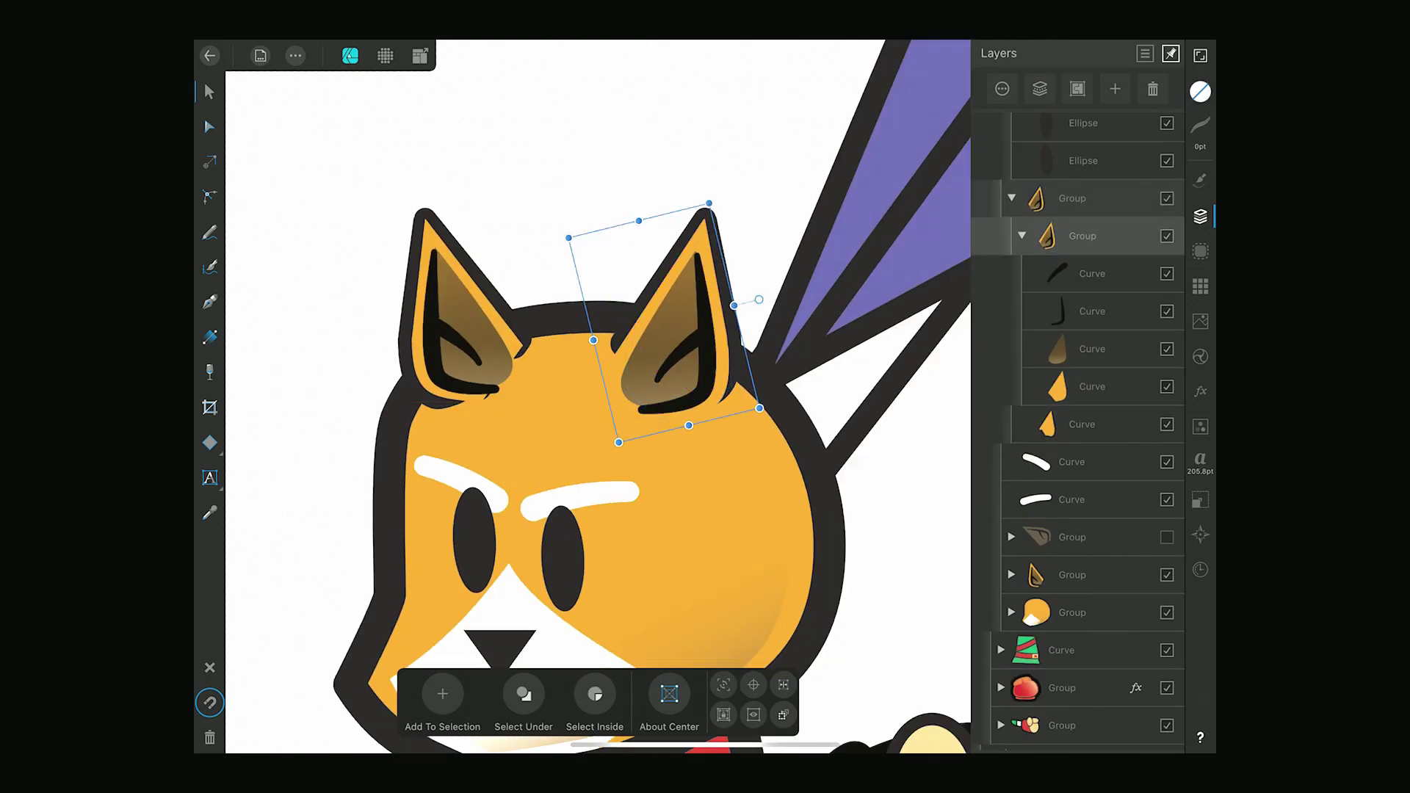
key("a")
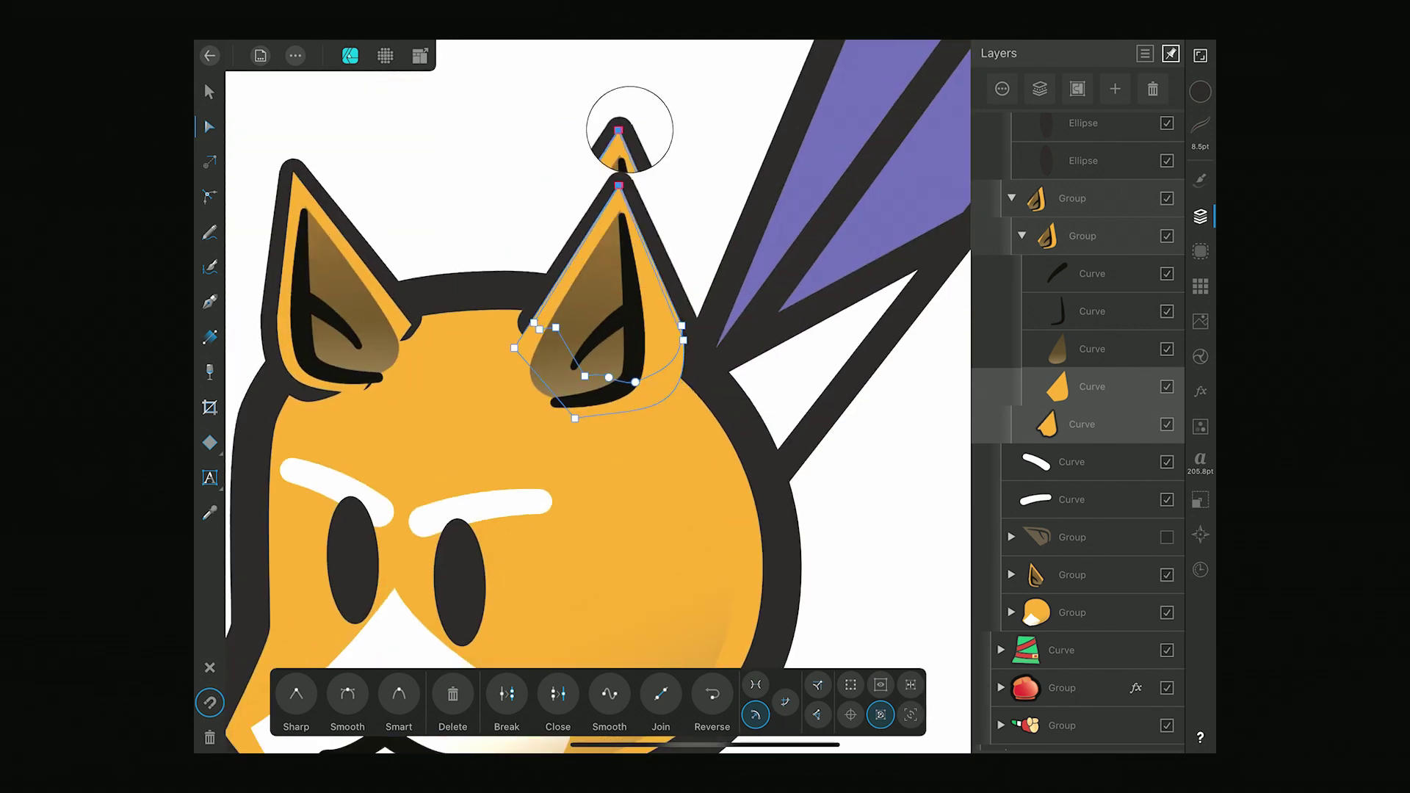
key("ctrl+g")
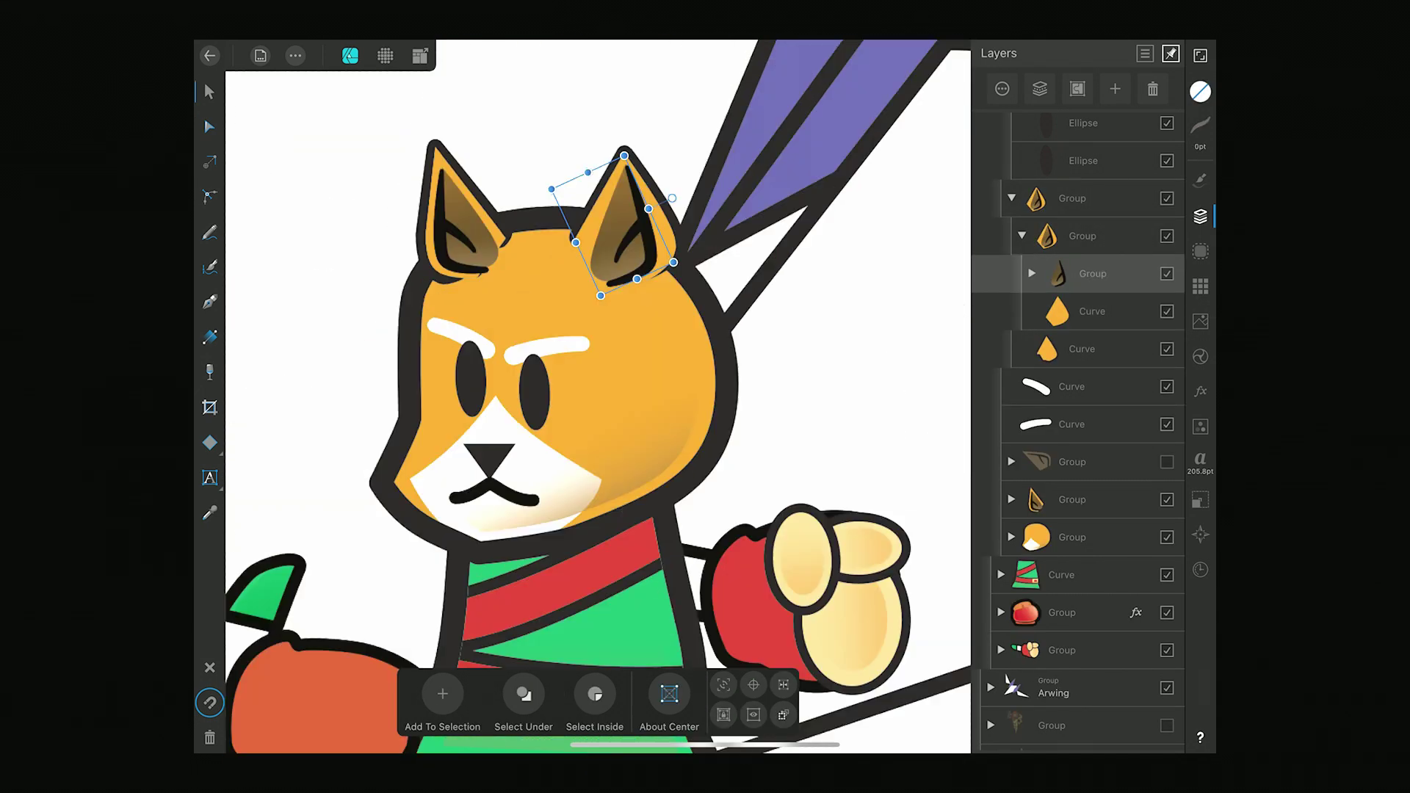
left_click_drag(683, 233, 674, 223)
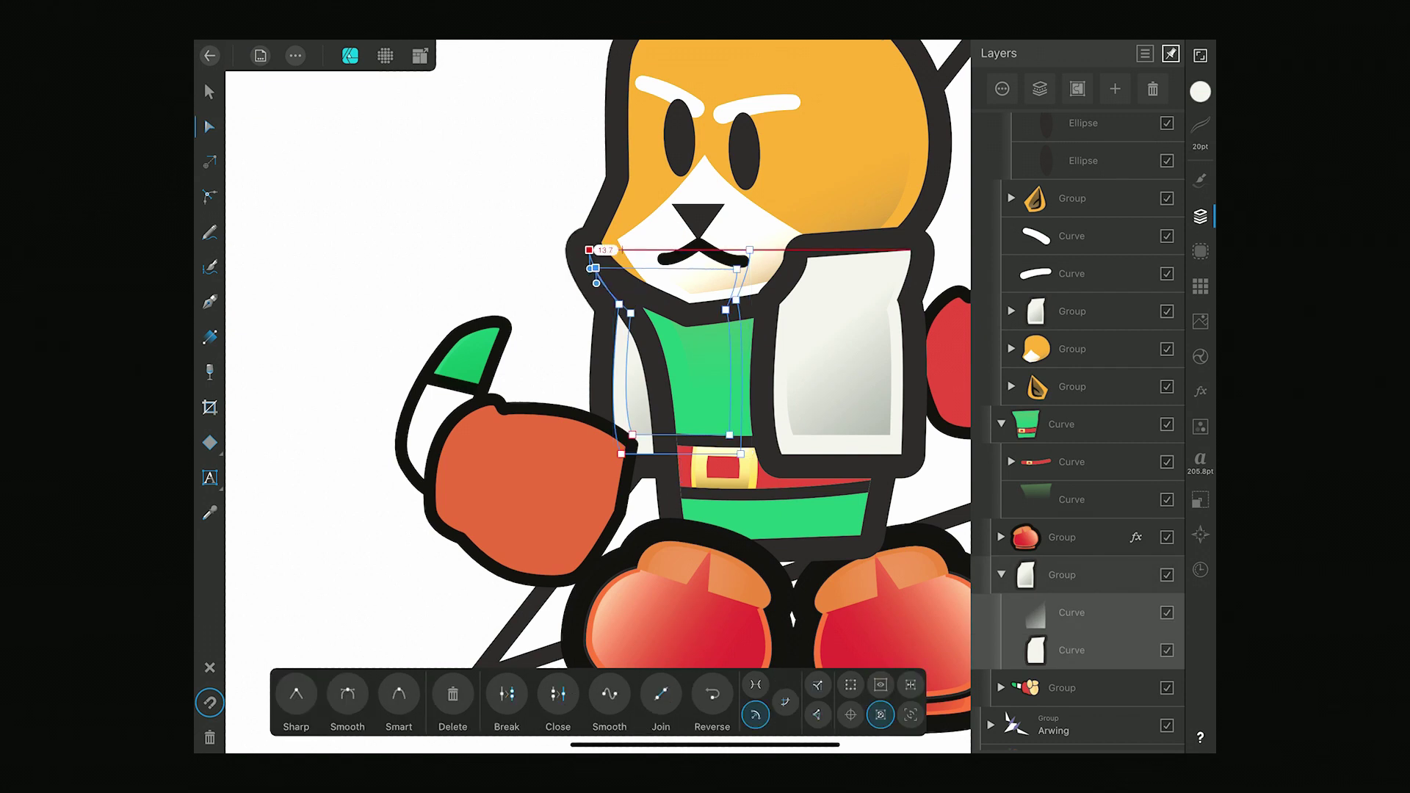
Select the green tunic curve and then the white sleeve piece.
left_click(1072, 424)
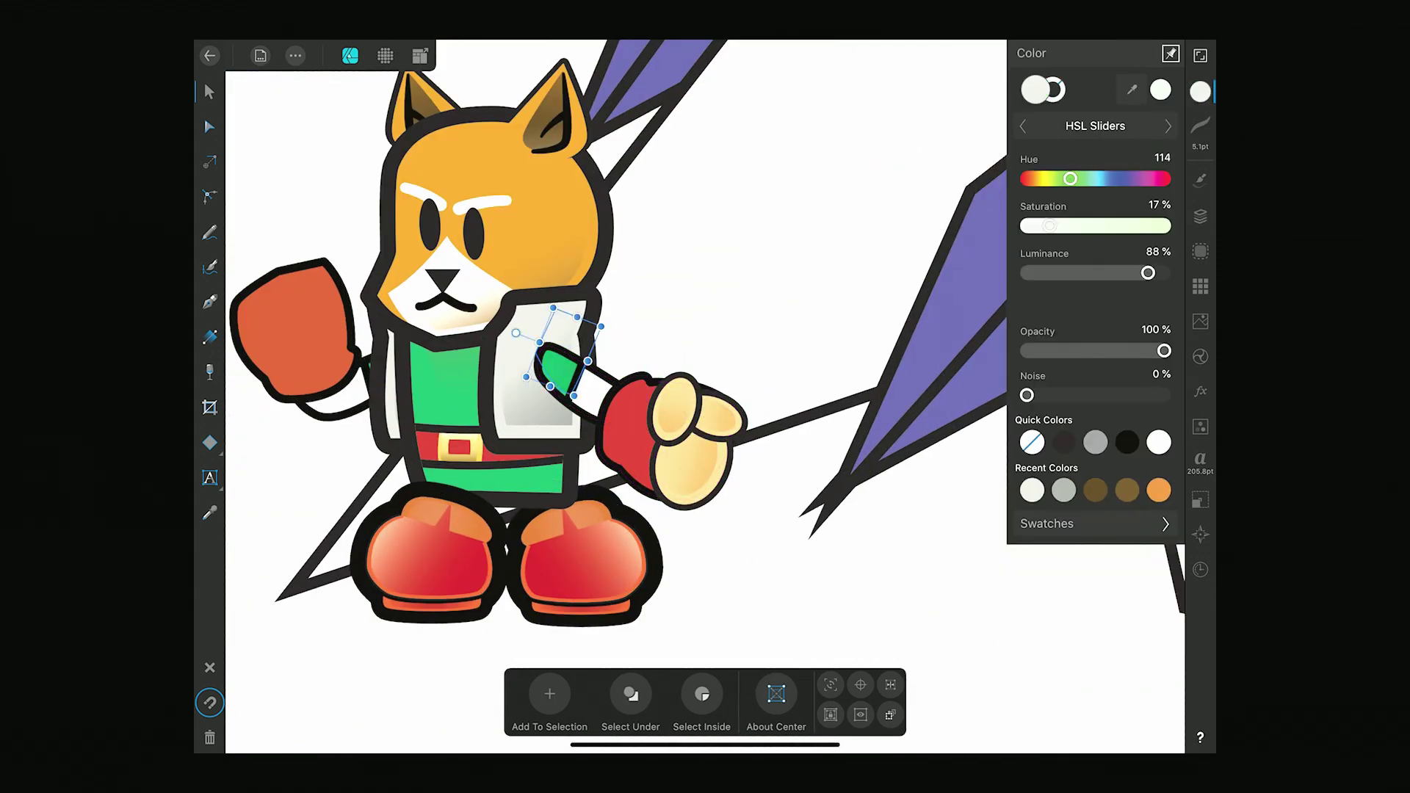
left_click(510, 413)
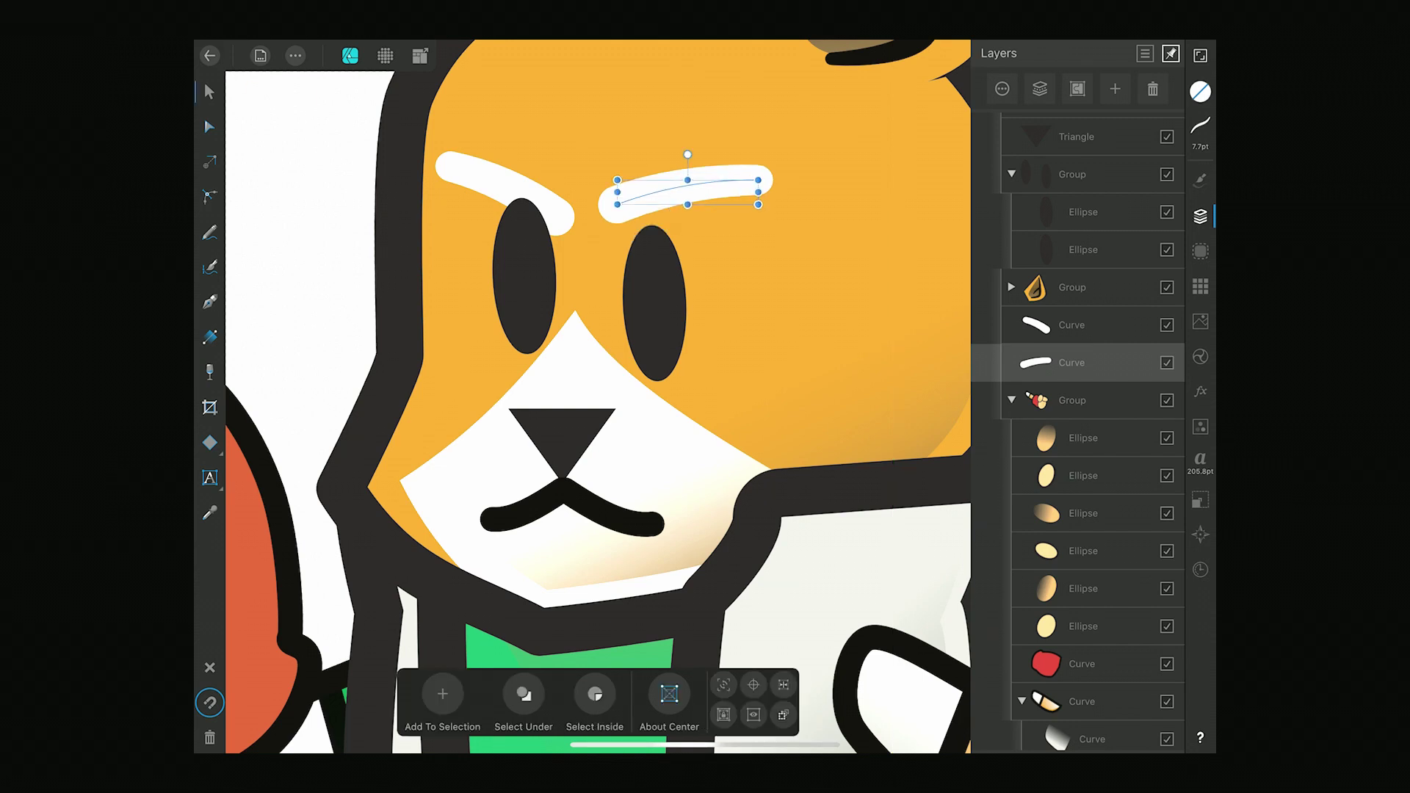
Undo the last eyebrow transform.
key("ctrl+z")
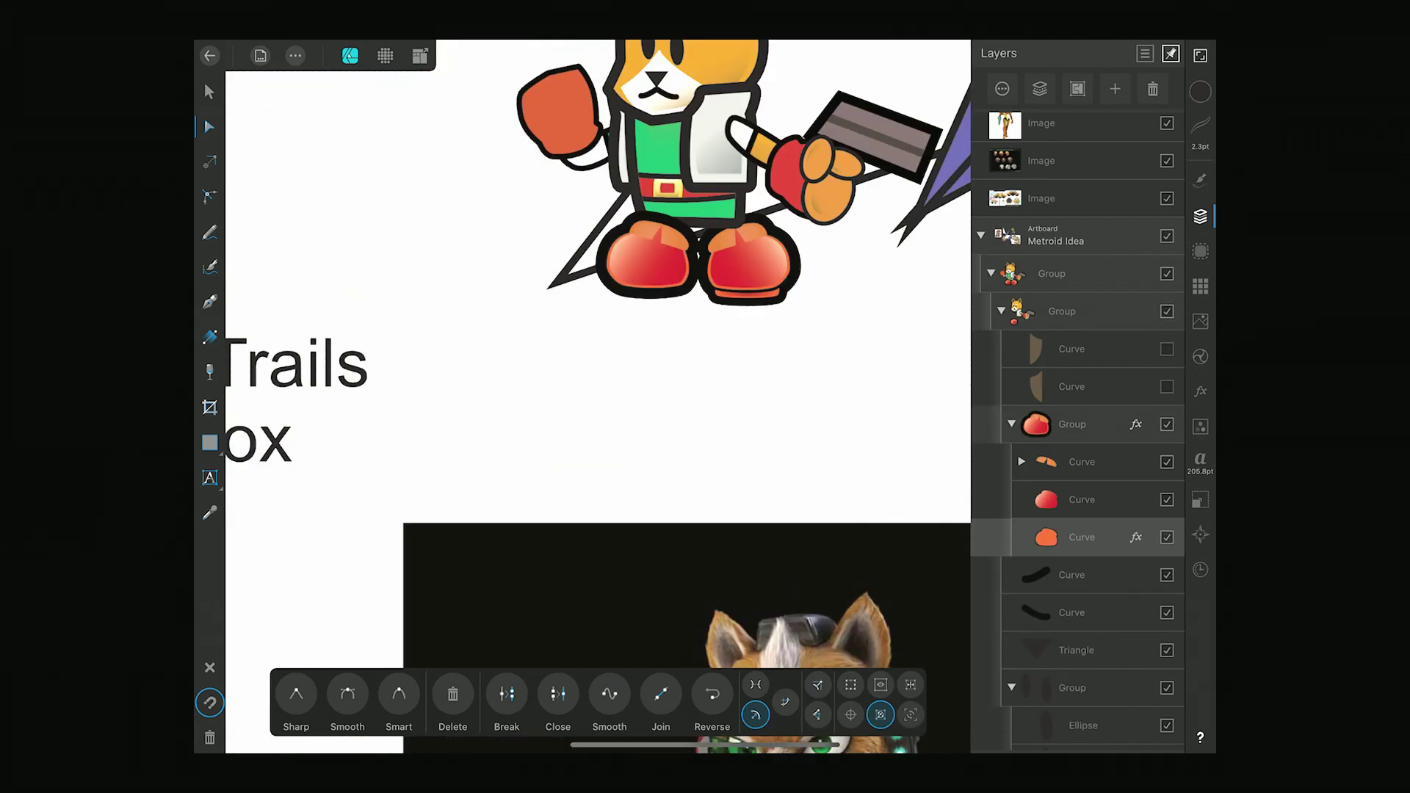
Undo two stray shoe handle moves and nest the red shoe curve inside the orange curve.
key("ctrl+z")
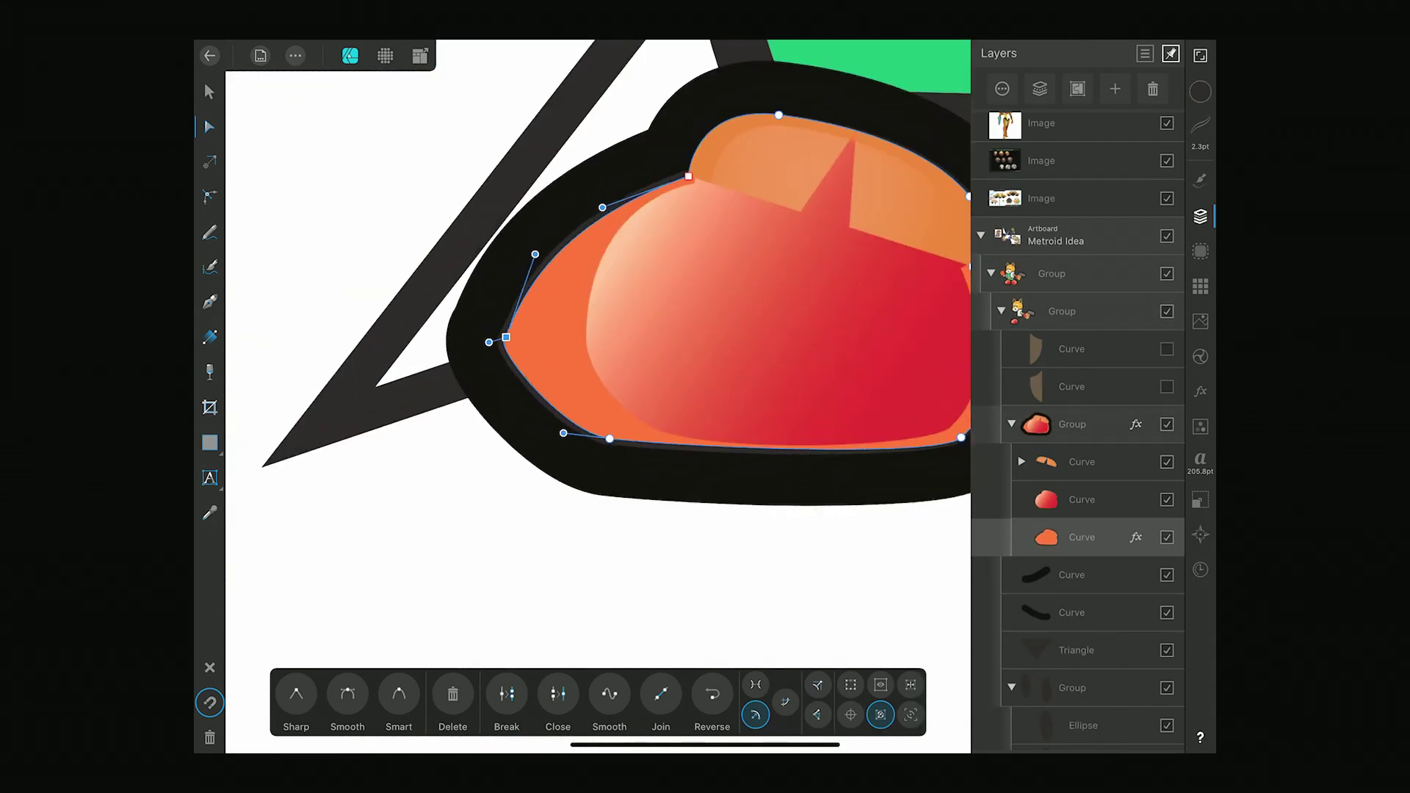
key("ctrl+z")
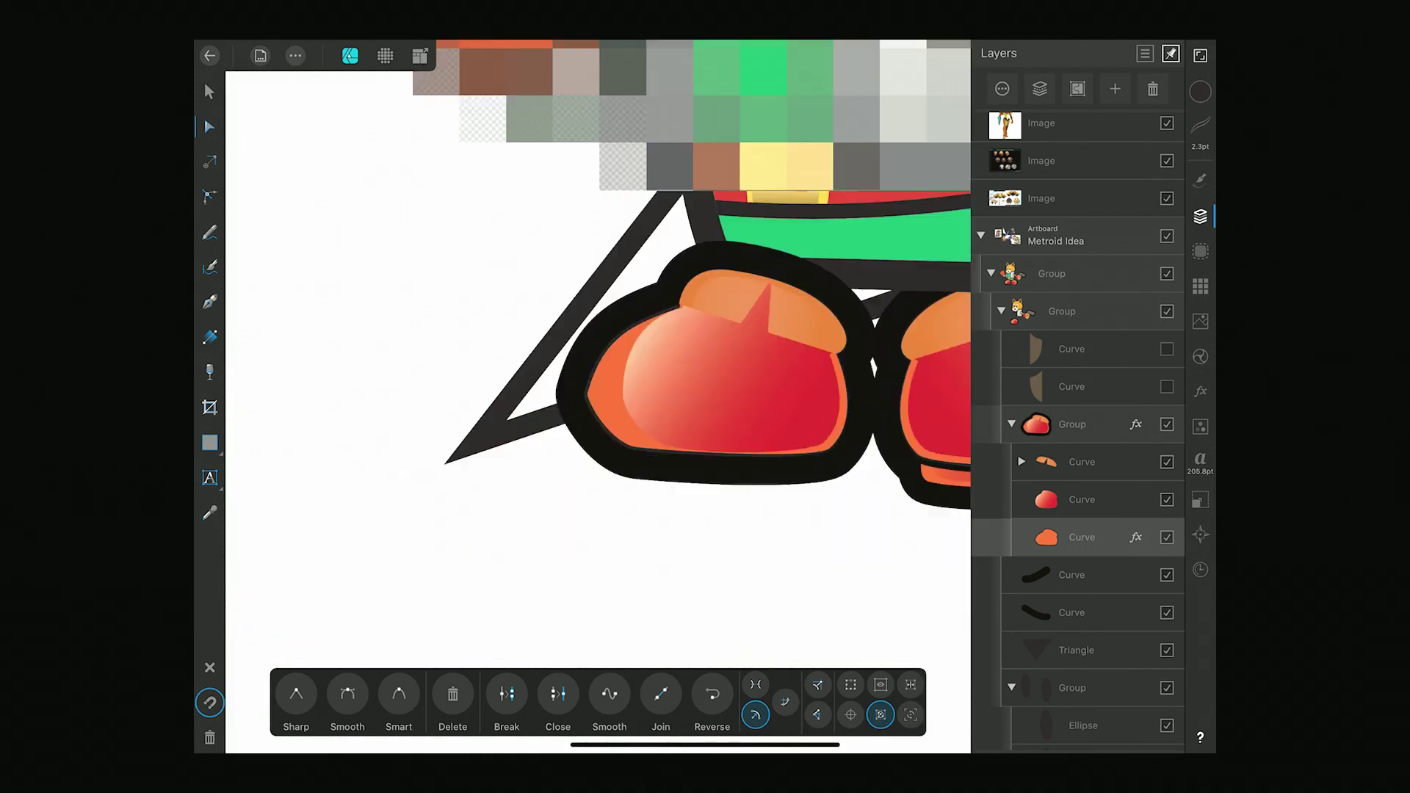
left_click_drag(1046, 499, 1082, 461)
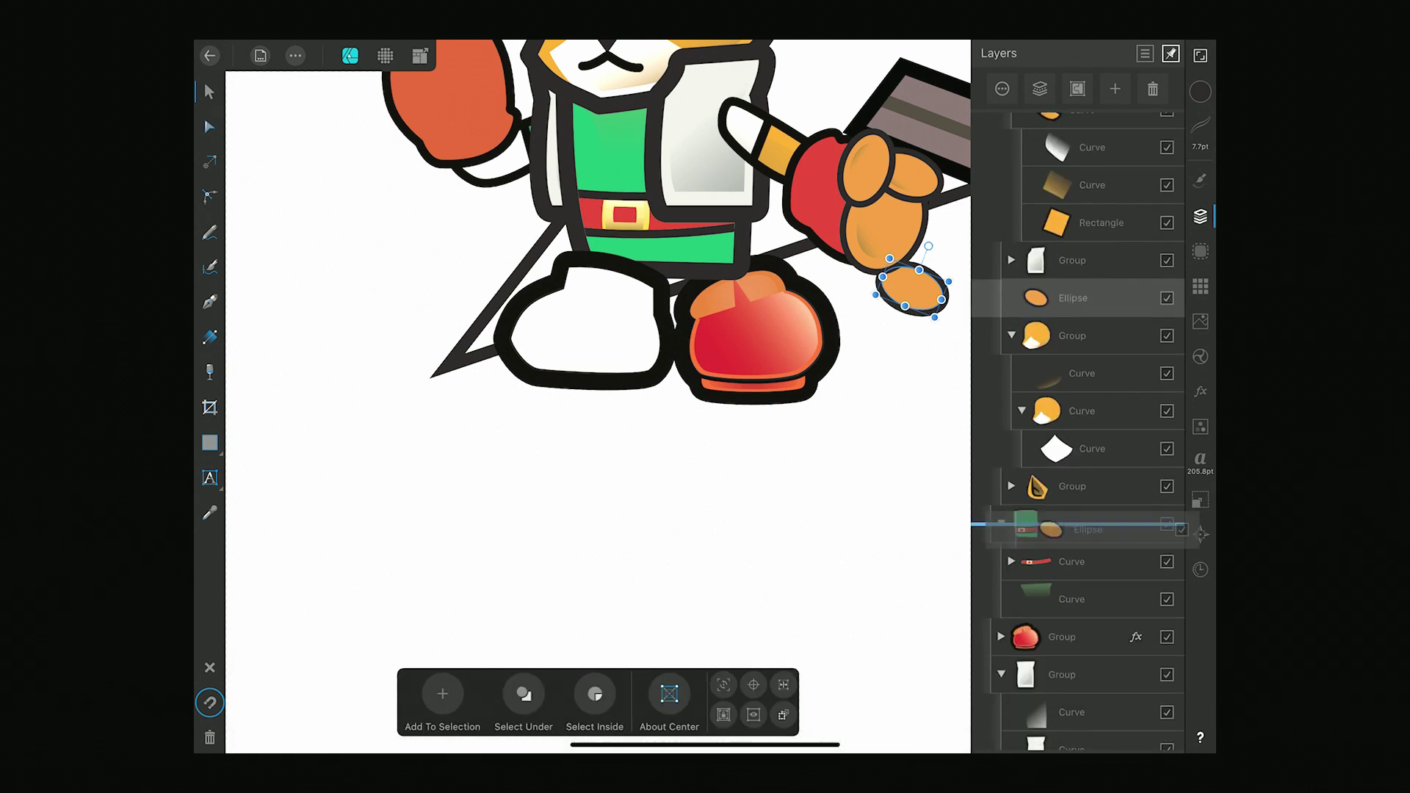
Switch between the Node, Move and Fill tools to begin turning the ellipse into a tail.
key("a")
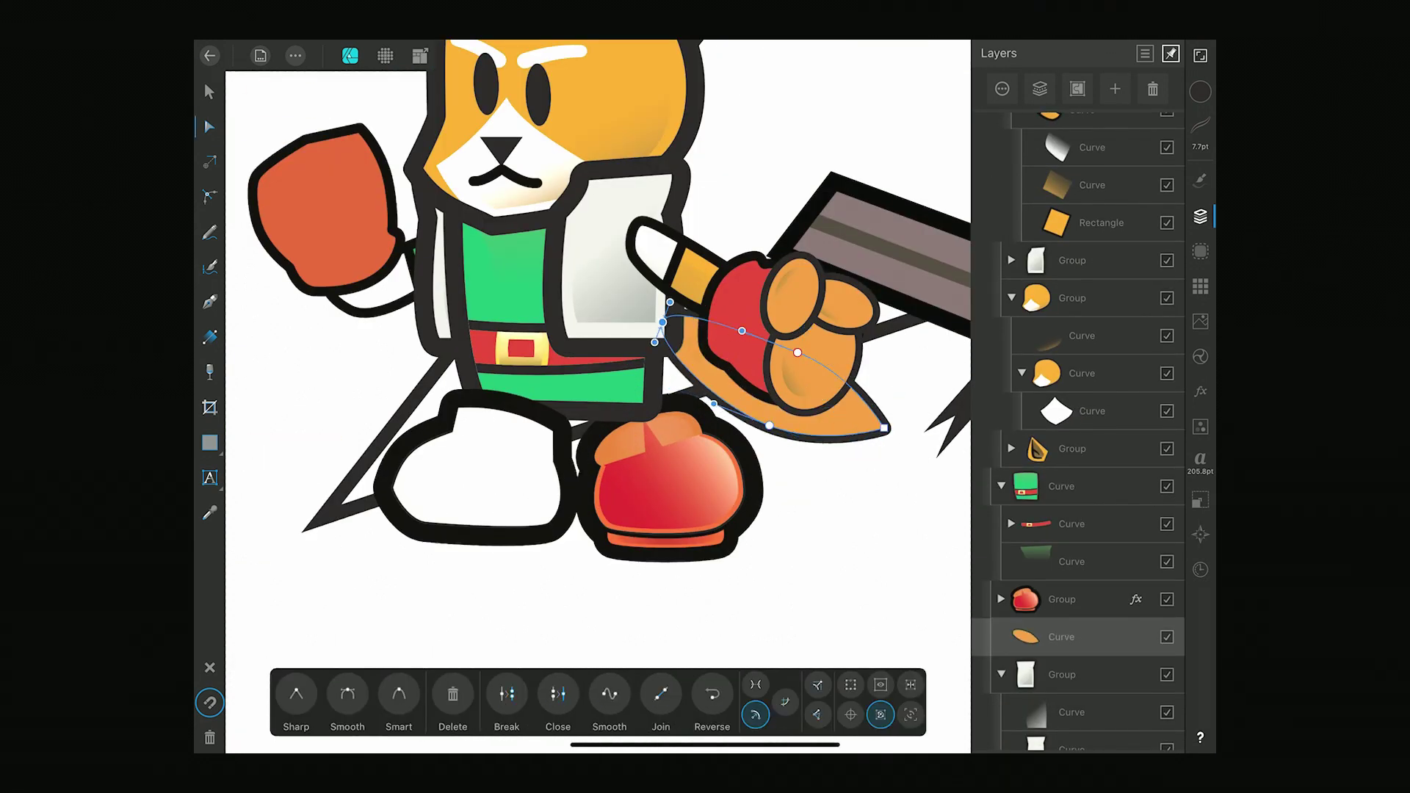
key("v")
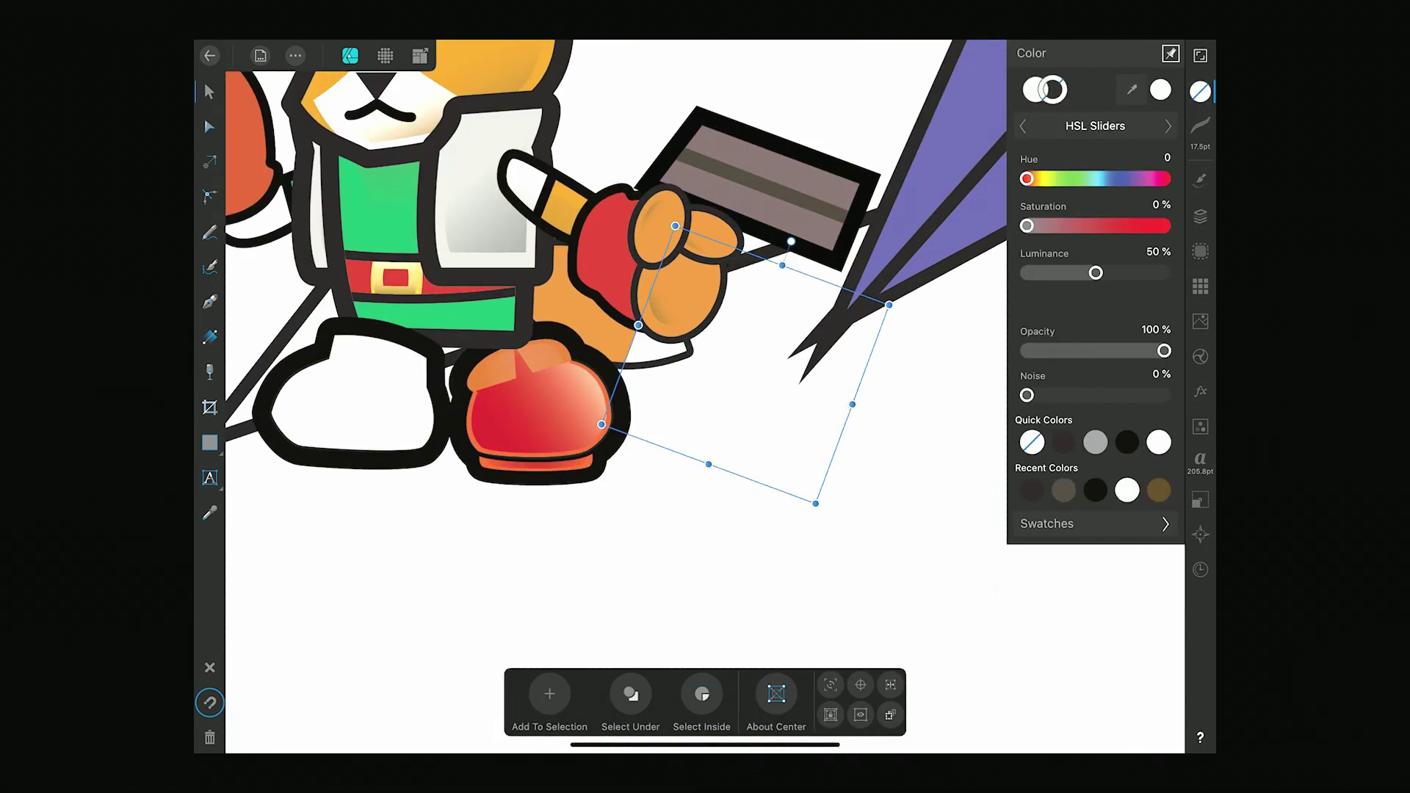
key("g")
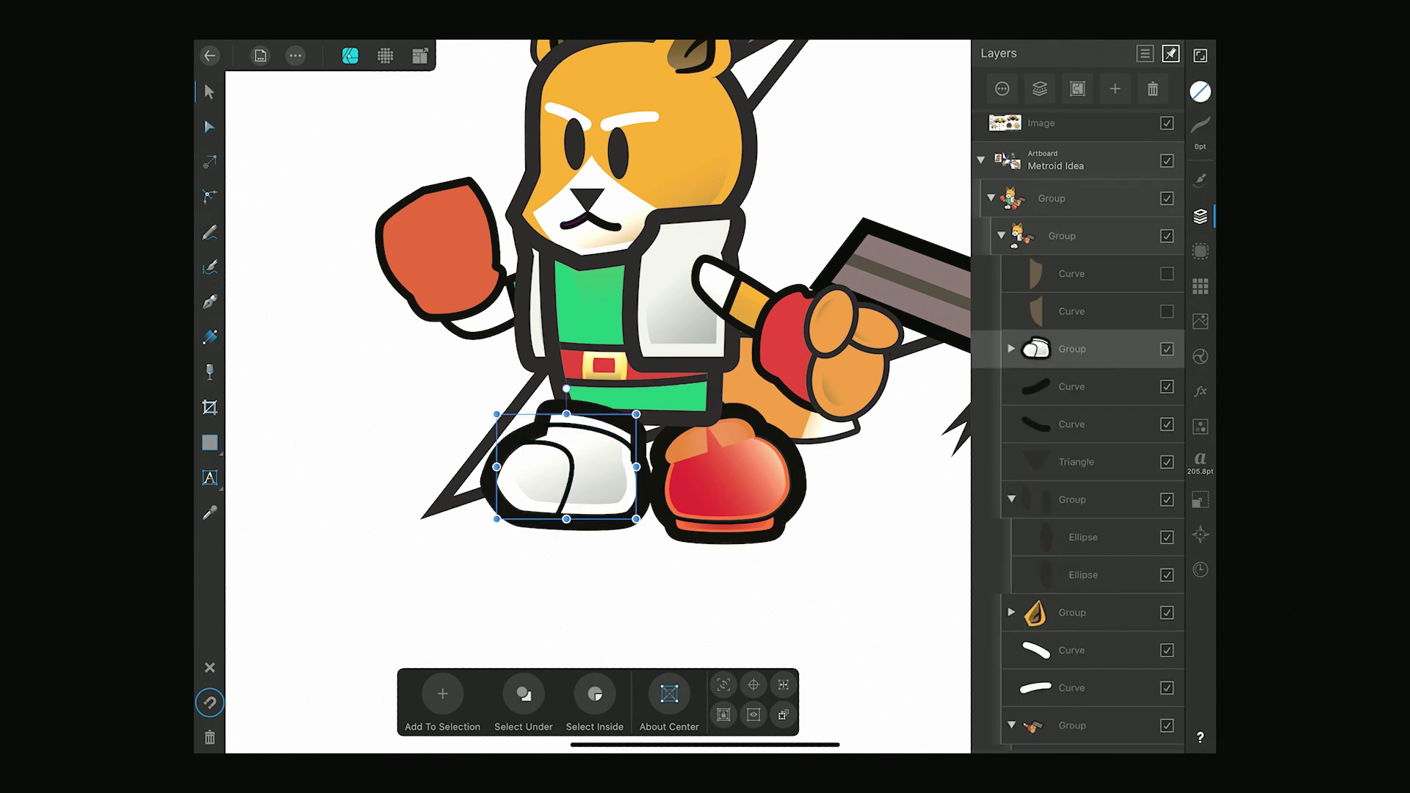
Reshape the boot highlight's inner curve and refine its node handle.
mouse_move(1035, 348)
left_mouse_down()
mouse_move(1027, 742)
mouse_move(1045, 535)
left_mouse_up()
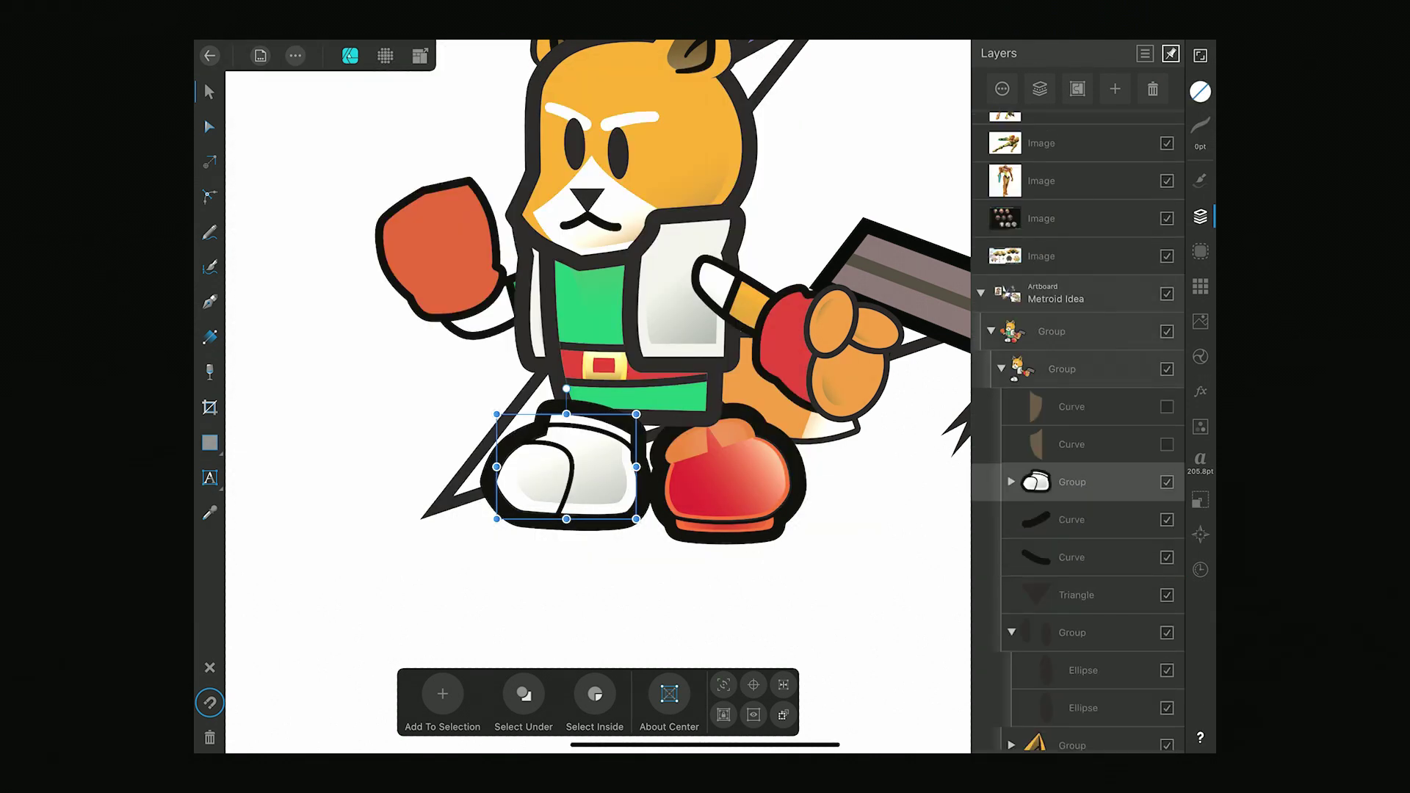
scroll(661, 367, "up", 3)
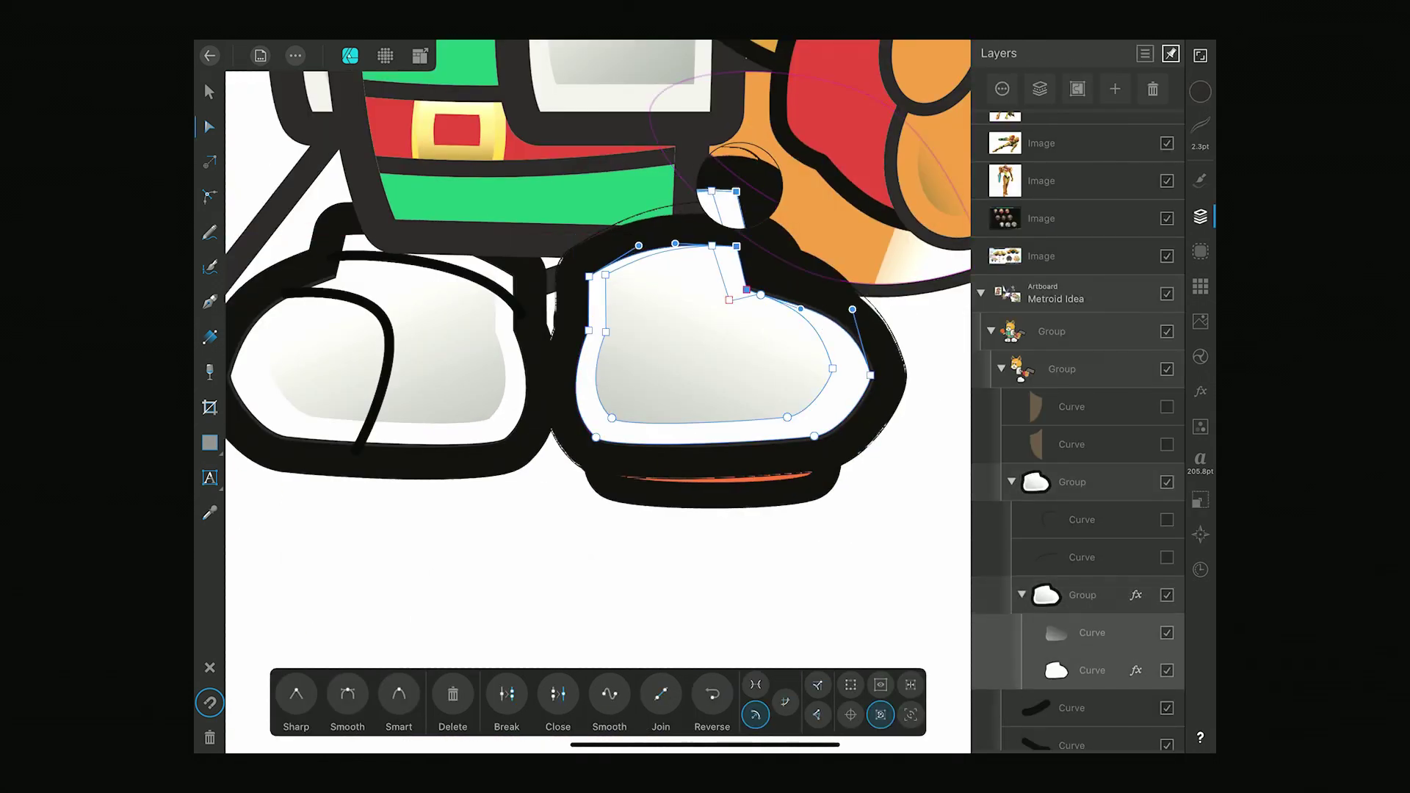
scroll(830, 382, "up", 2)
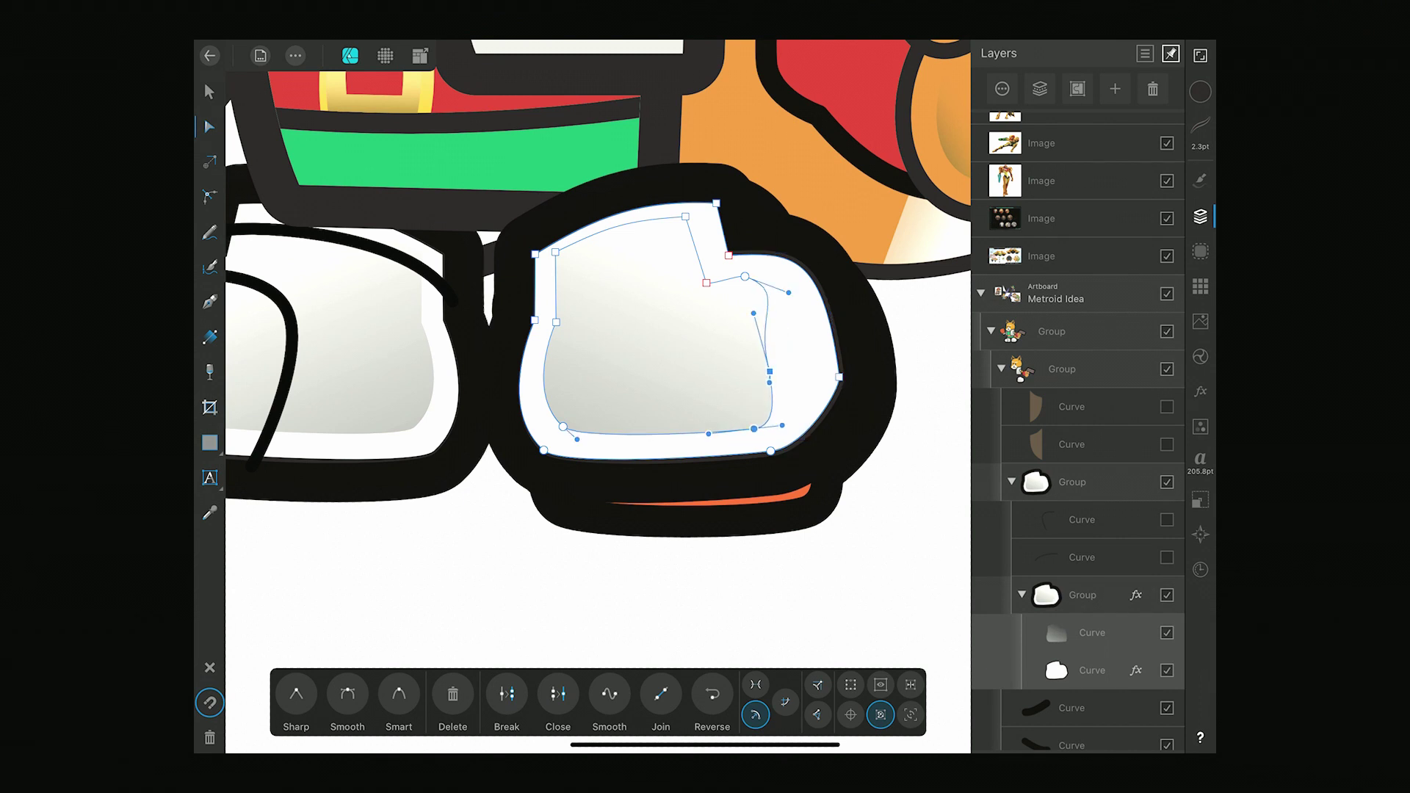
scroll(697, 347, "up", 5)
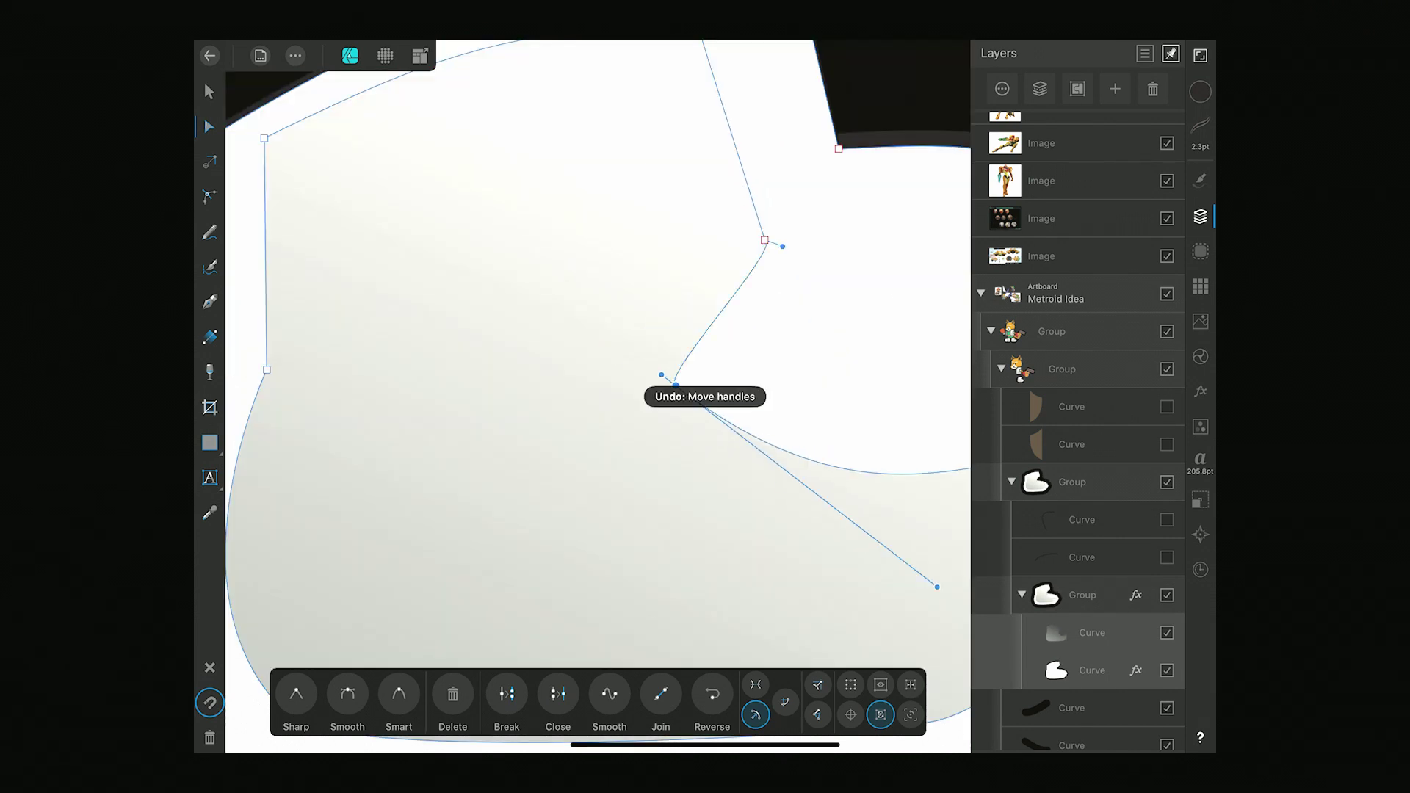
left_click_drag(744, 374, 847, 580)
left_click_drag(690, 379, 721, 391)
Nudge a boot shading node up-right, then undo the curve segment adjustment.
scroll(587, 367, "down", 3)
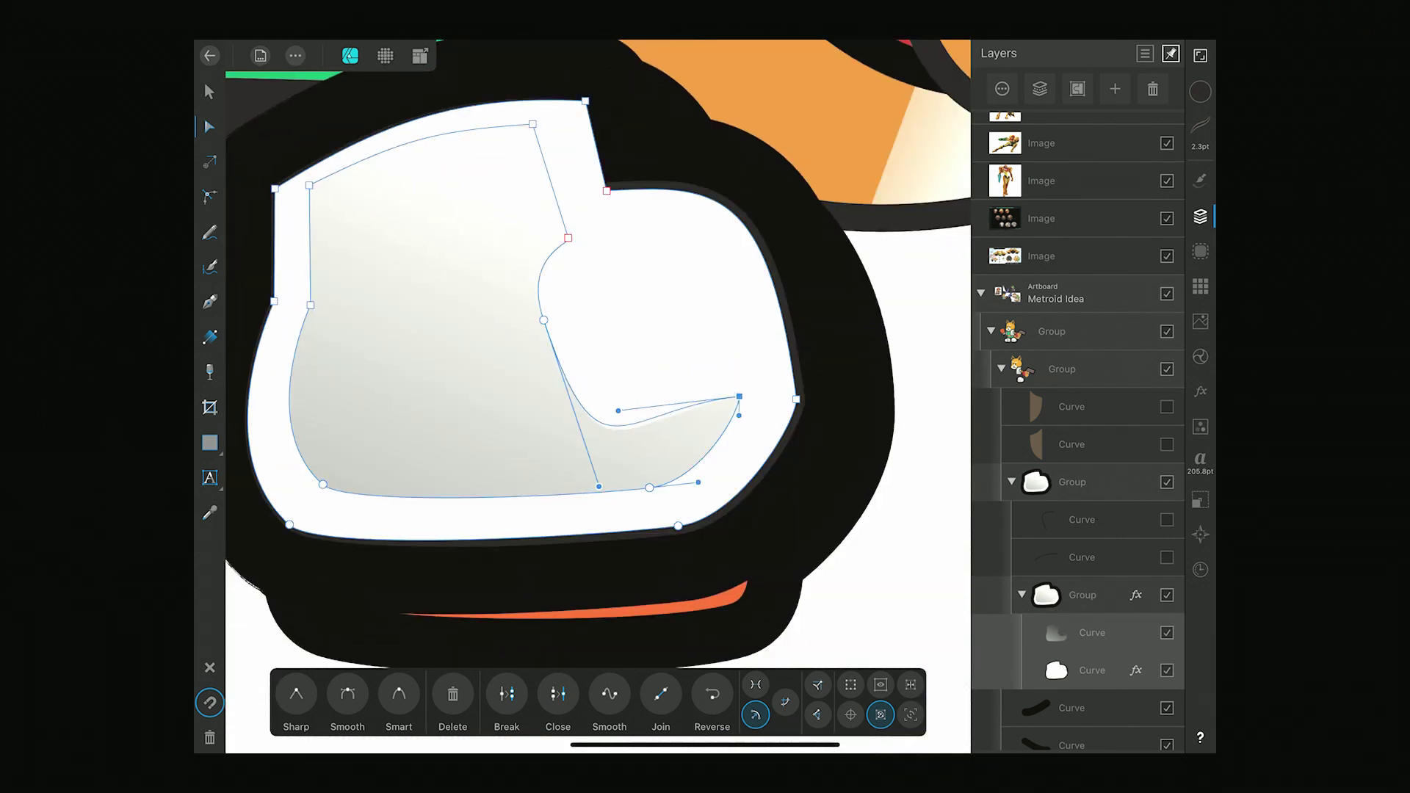
scroll(587, 367, "down", 3)
scroll(587, 367, "up", 4)
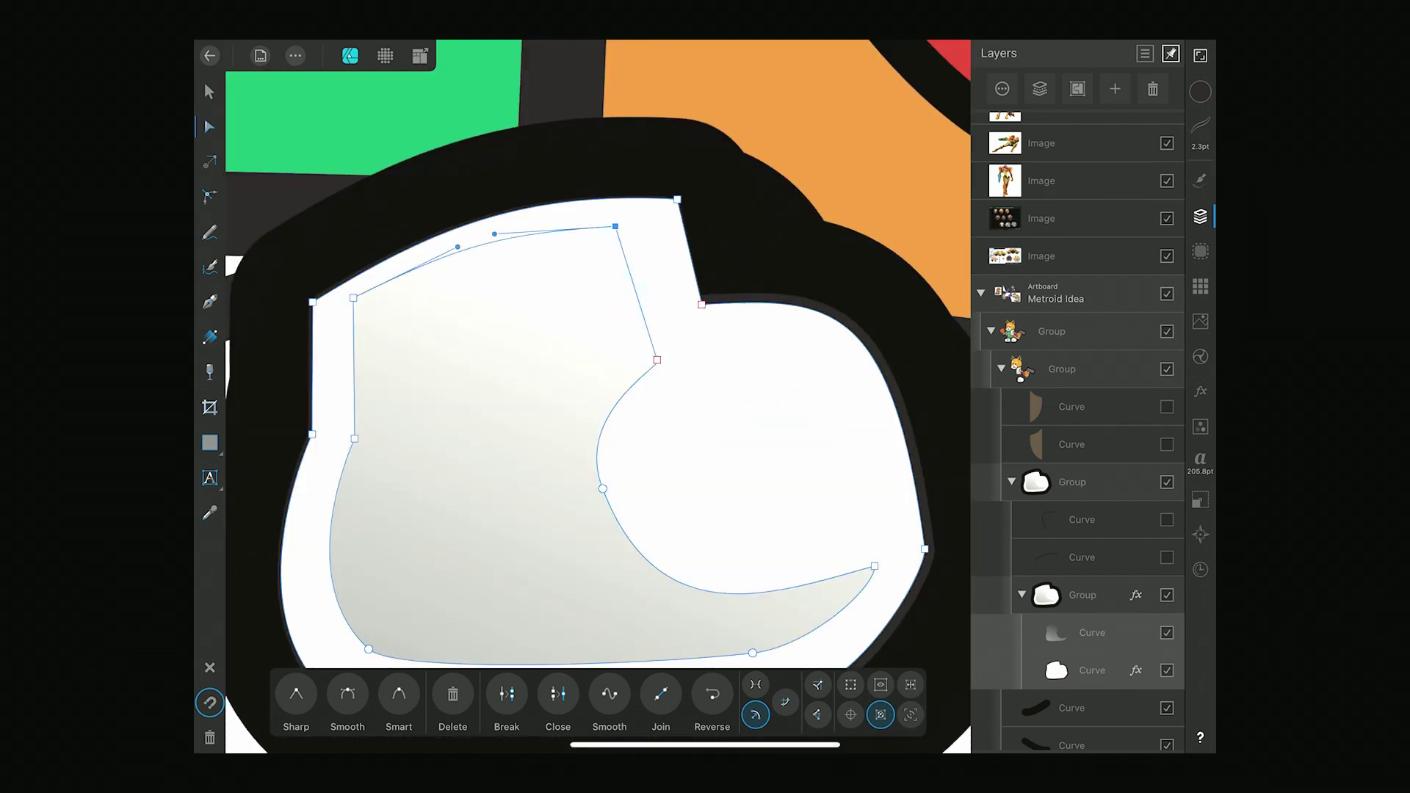
left_click_drag(571, 235, 584, 228)
scroll(661, 367, "up", 1)
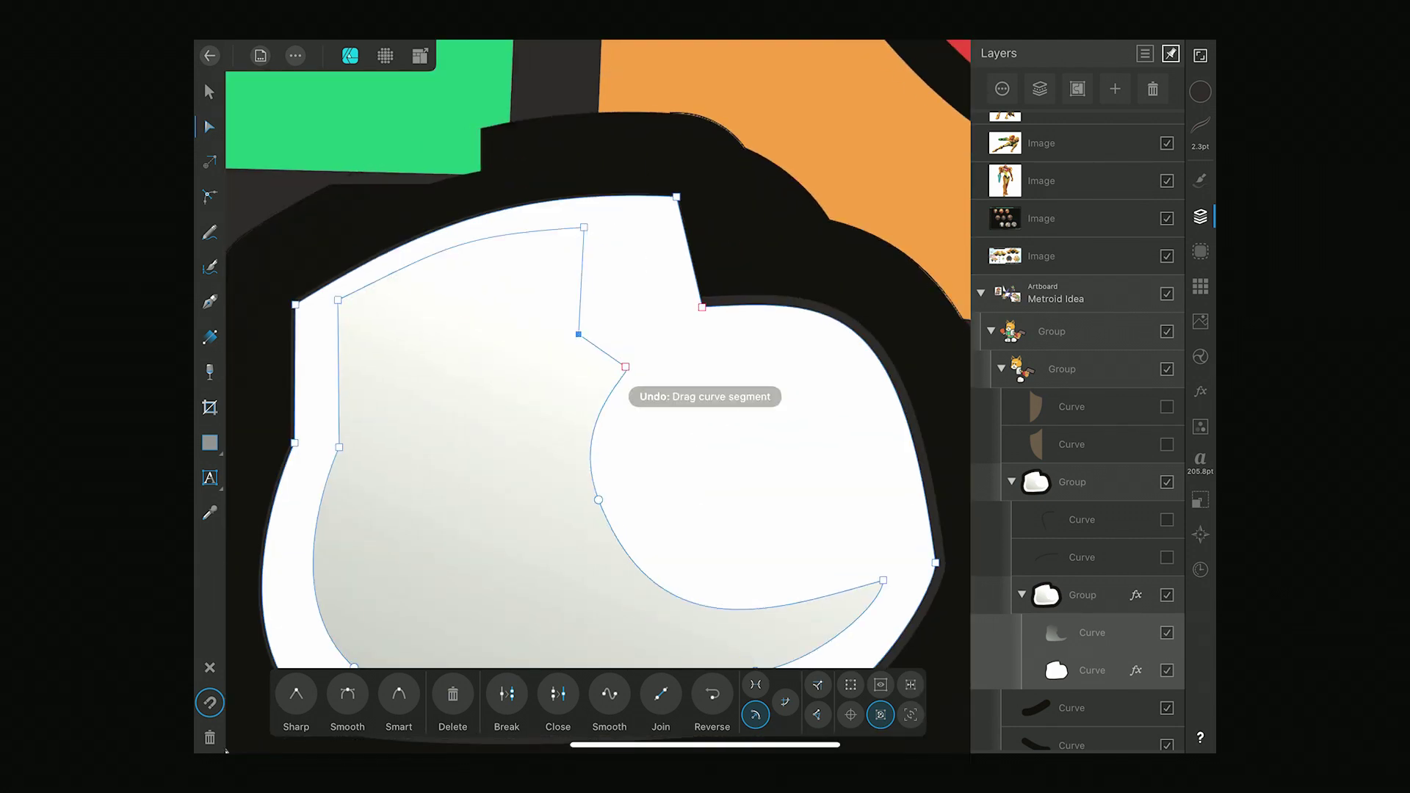
scroll(587, 367, "down", 3)
key("ctrl+z")
scroll(588, 367, "up", 3)
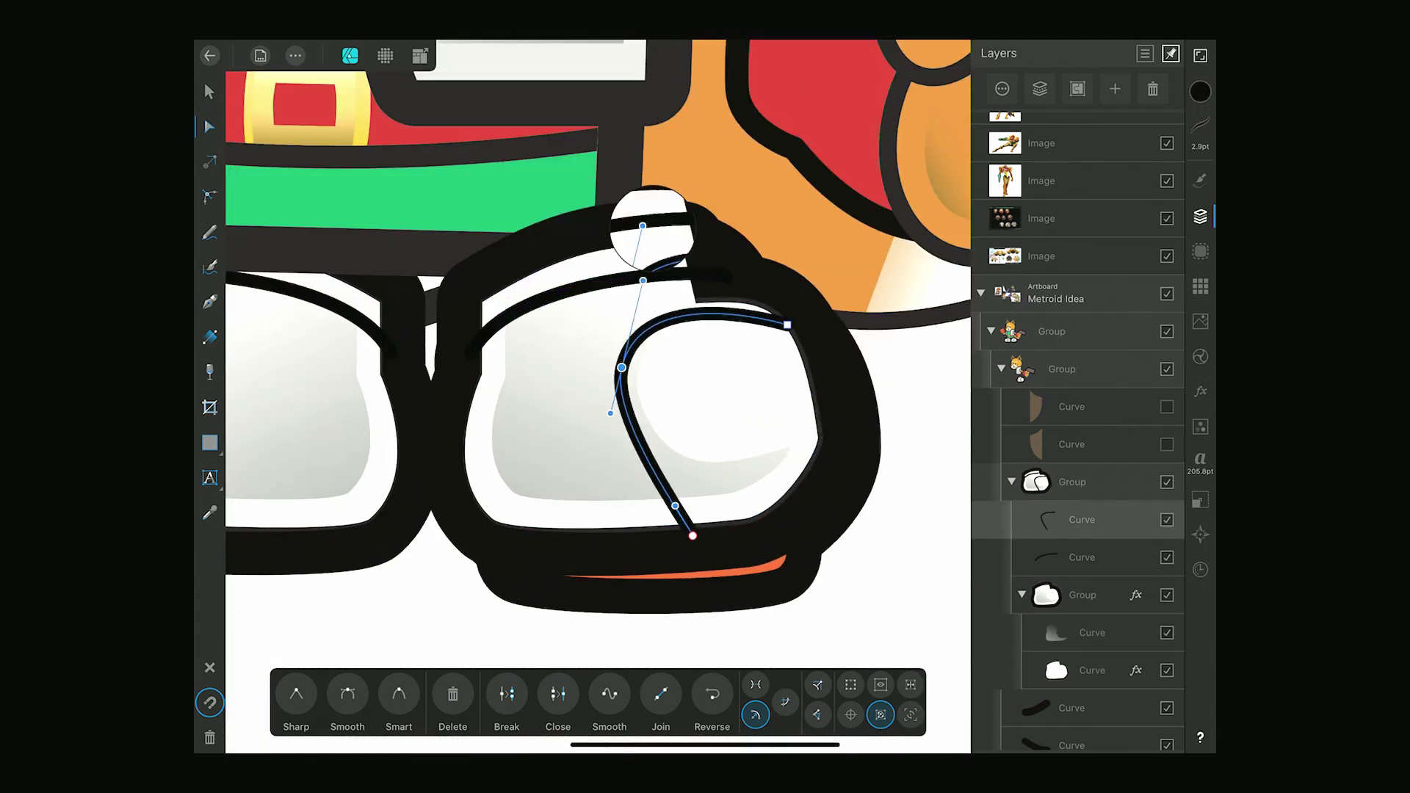
scroll(598, 397, "down", 5)
Return to the Move tool and select the fox's right eye in the Layers panel.
key("v")
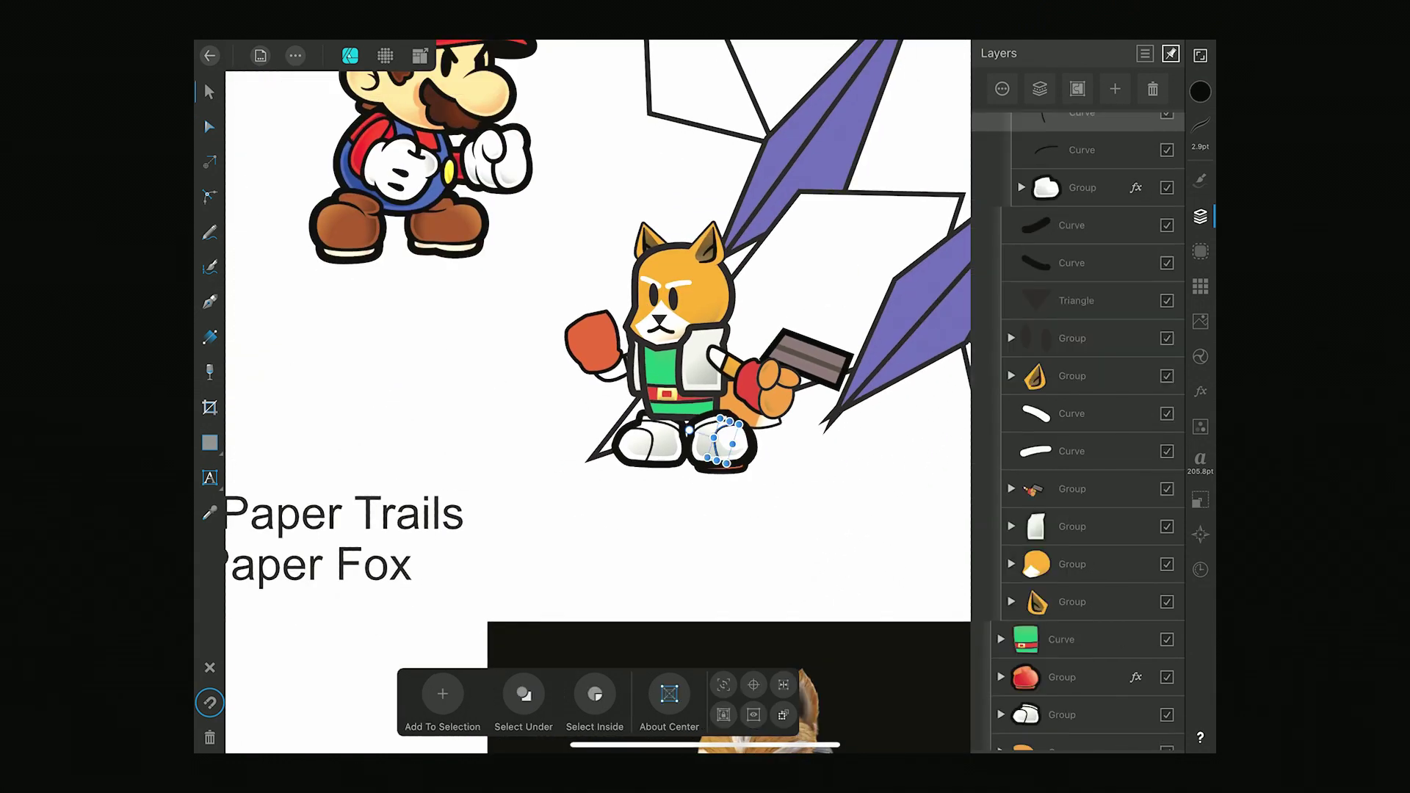
scroll(1078, 433, "up", 5)
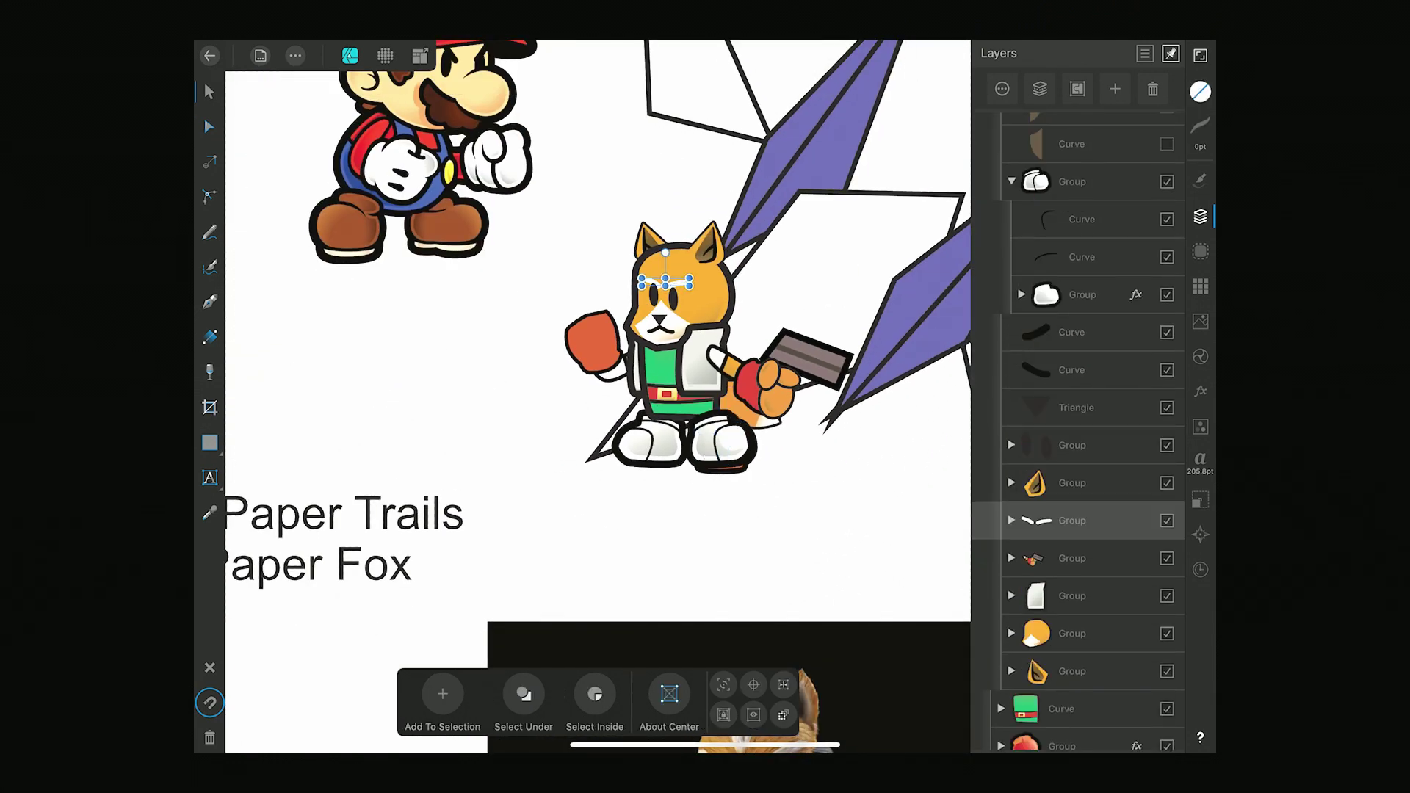
scroll(1078, 433, "down", 5)
scroll(1078, 433, "down", 3)
scroll(665, 294, "up", 3)
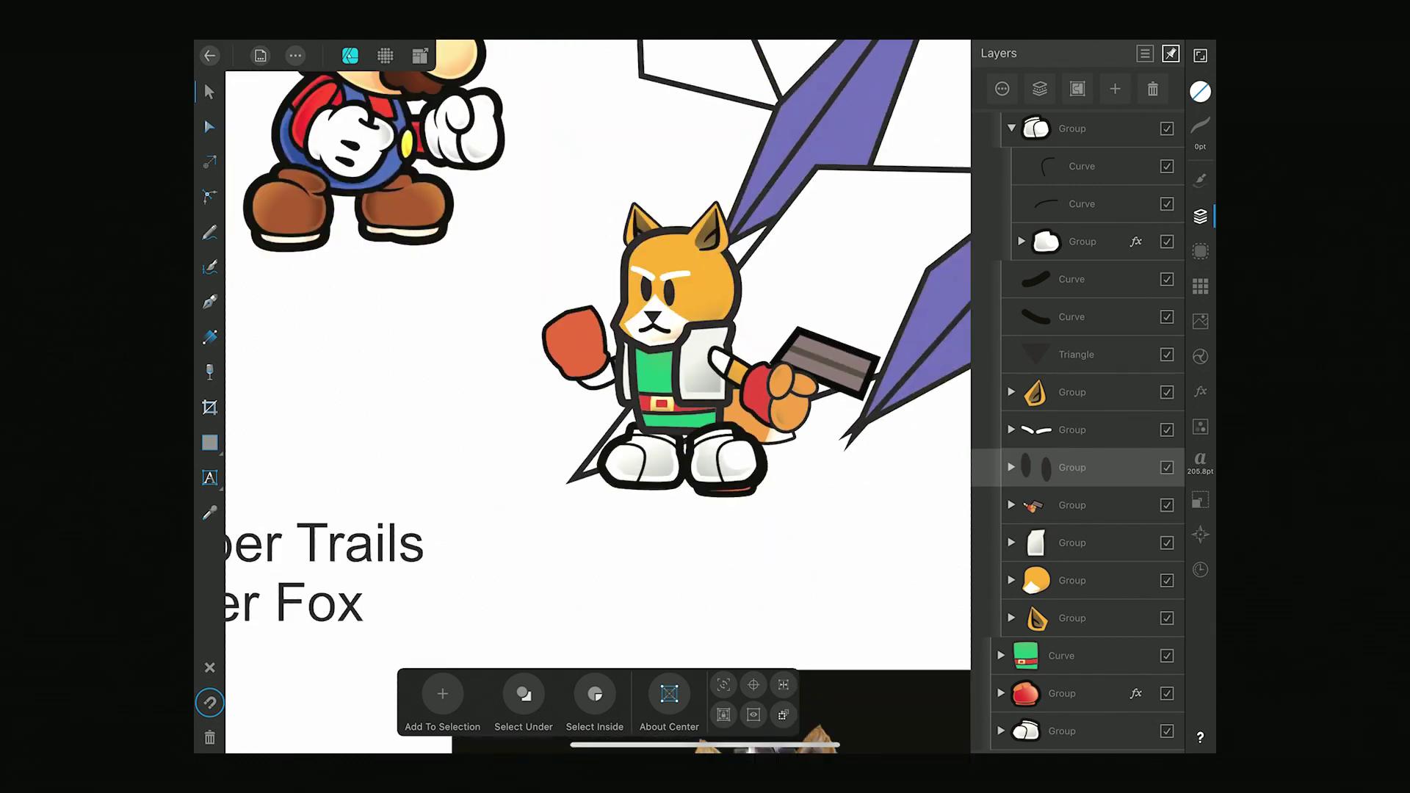
scroll(664, 294, "up", 3)
left_click(1083, 543)
Select the arm piece beside the vest and fill it with orange.
scroll(588, 142, "up", 5)
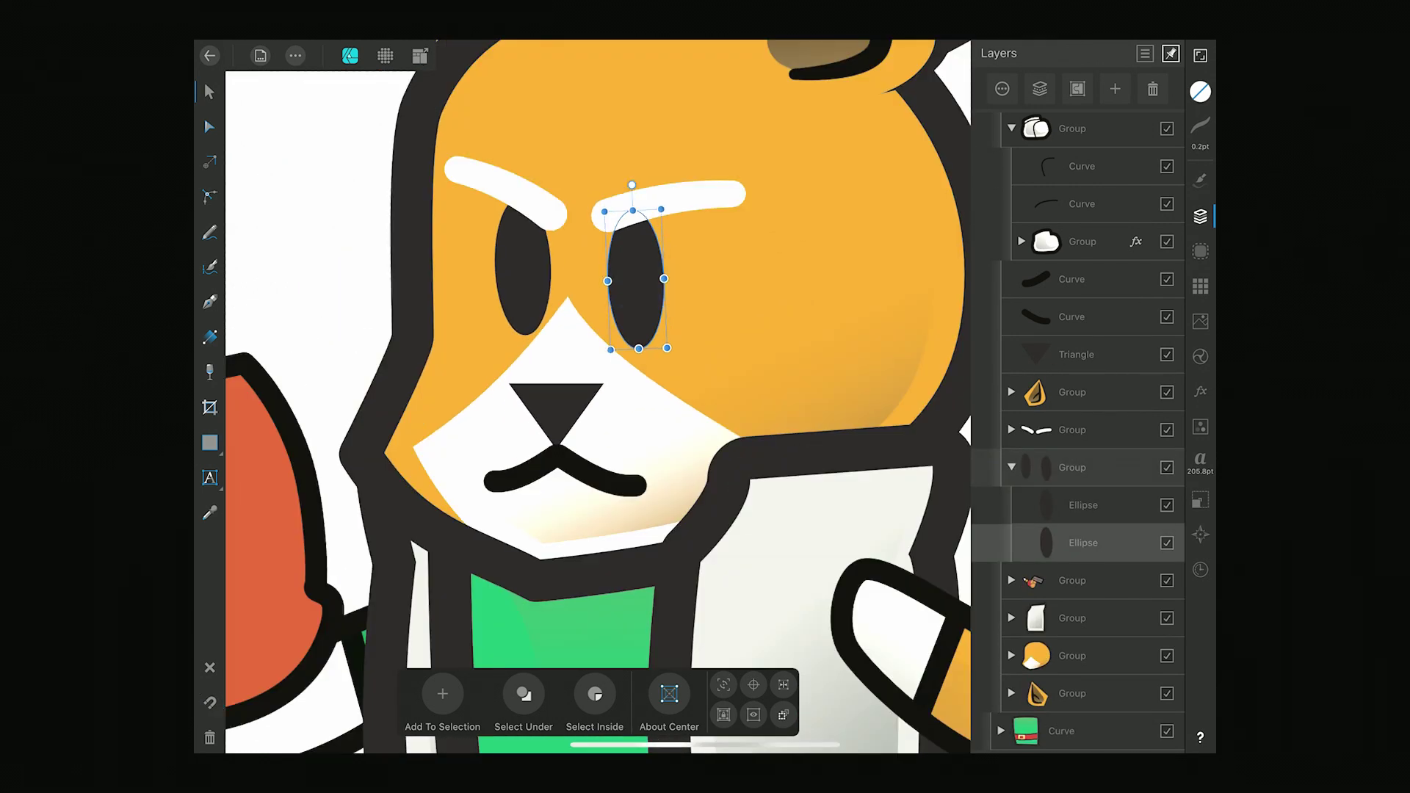
scroll(598, 397, "down", 5)
scroll(1078, 433, "down", 5)
left_click(594, 459)
left_click(1200, 91)
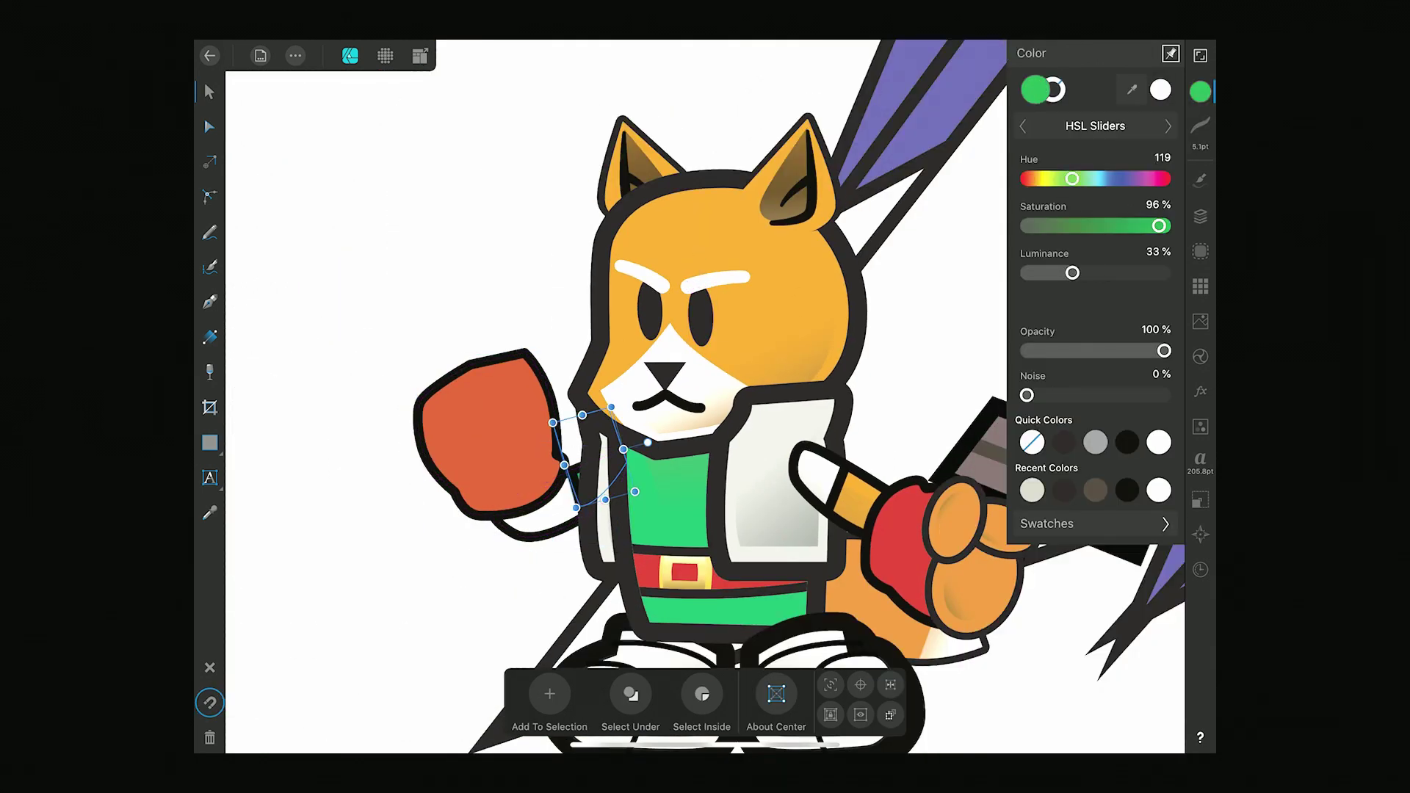
left_click(1199, 216)
left_click(1200, 91)
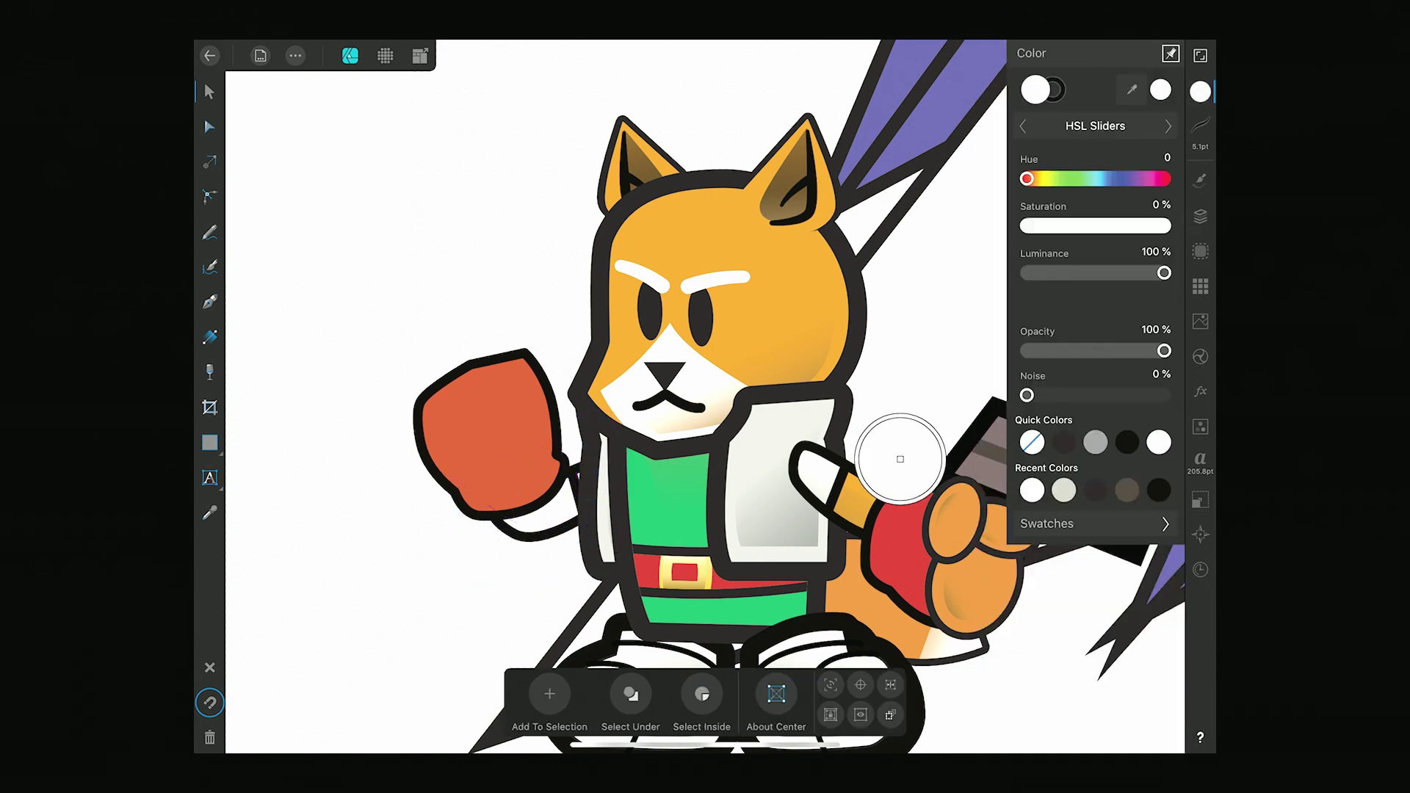
left_click_drag(1132, 90, 897, 456)
left_click(525, 510)
left_click(1199, 216)
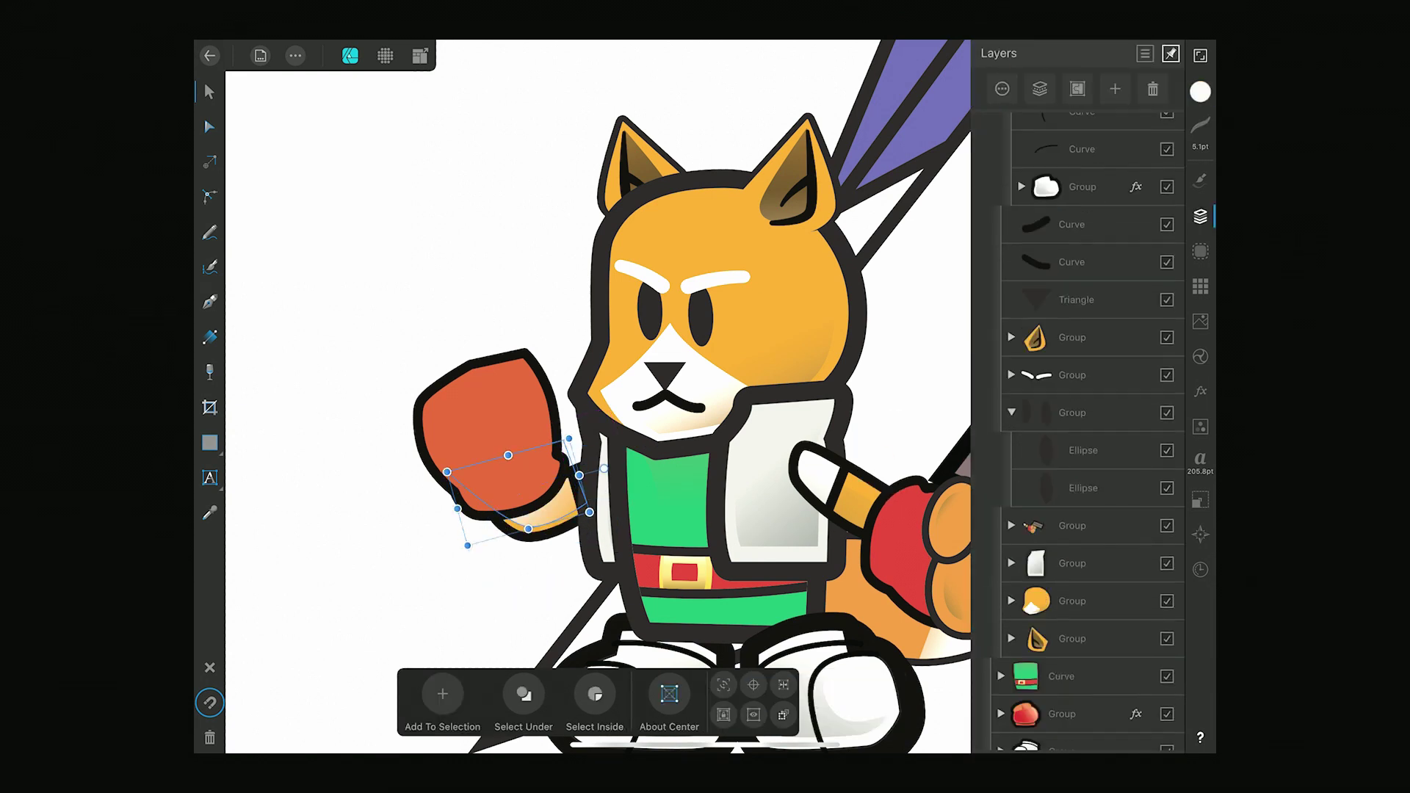
Select the orange arm piece under the left glove and edit its nodes.
left_click(544, 507)
scroll(477, 587, "up", 3)
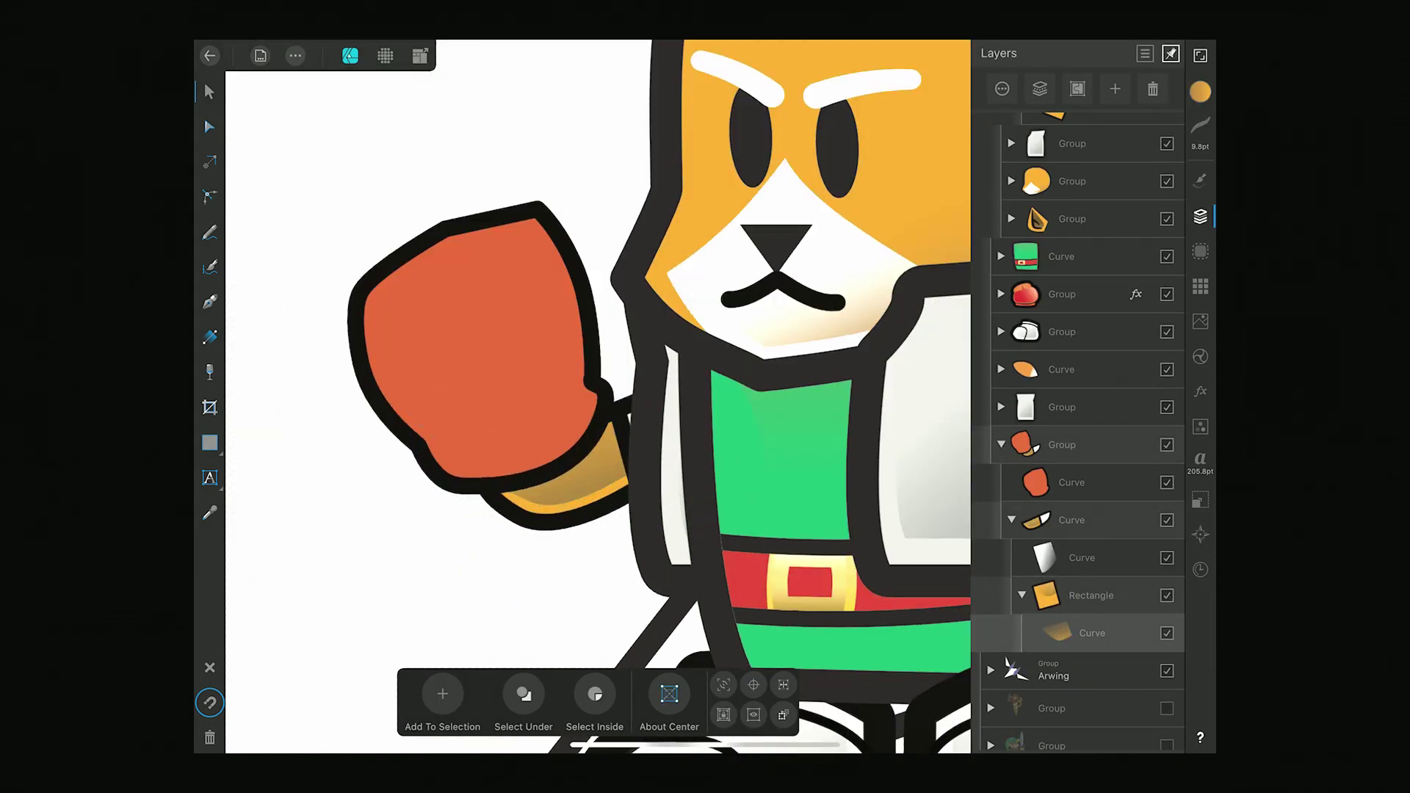
scroll(587, 396, "up", 3)
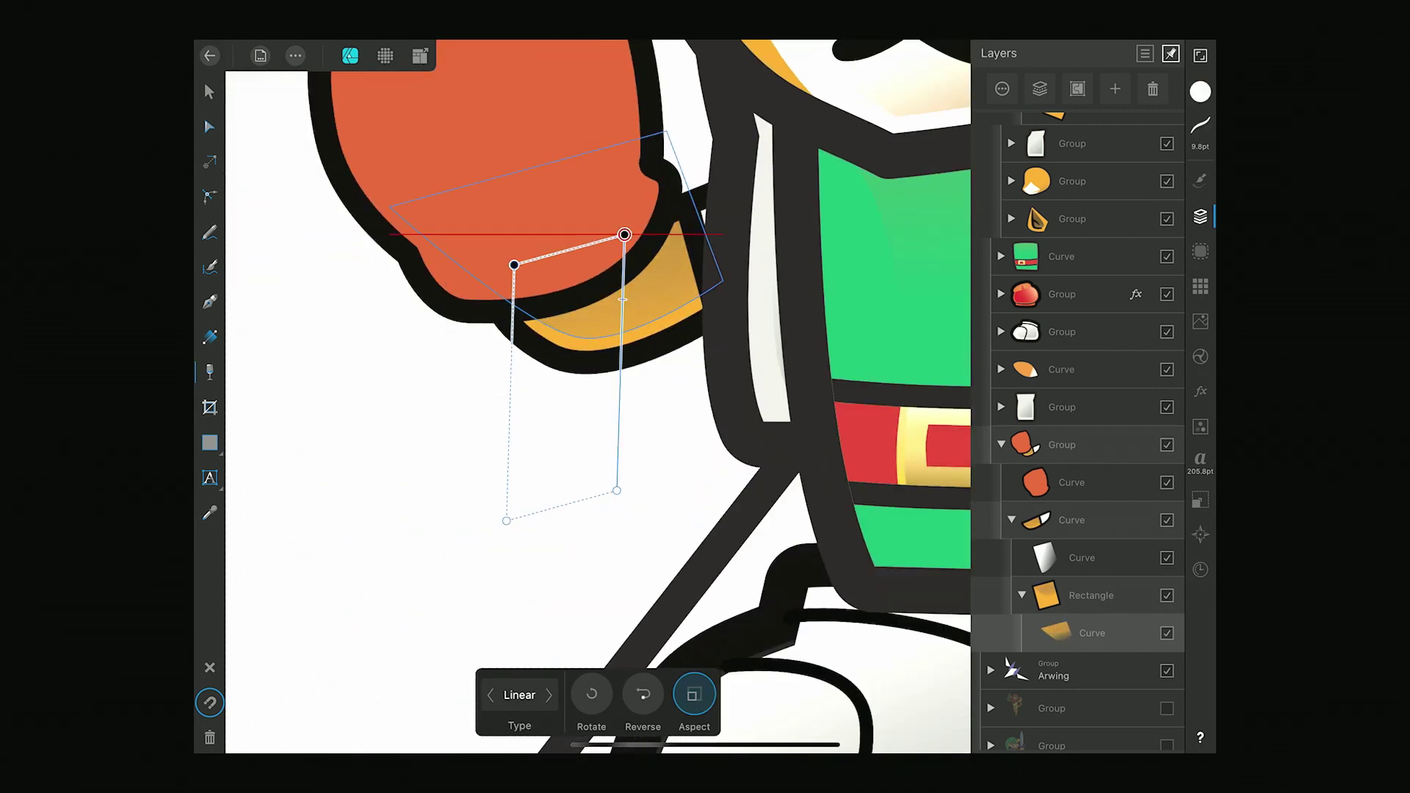
scroll(587, 396, "up", 2)
scroll(588, 396, "down", 2)
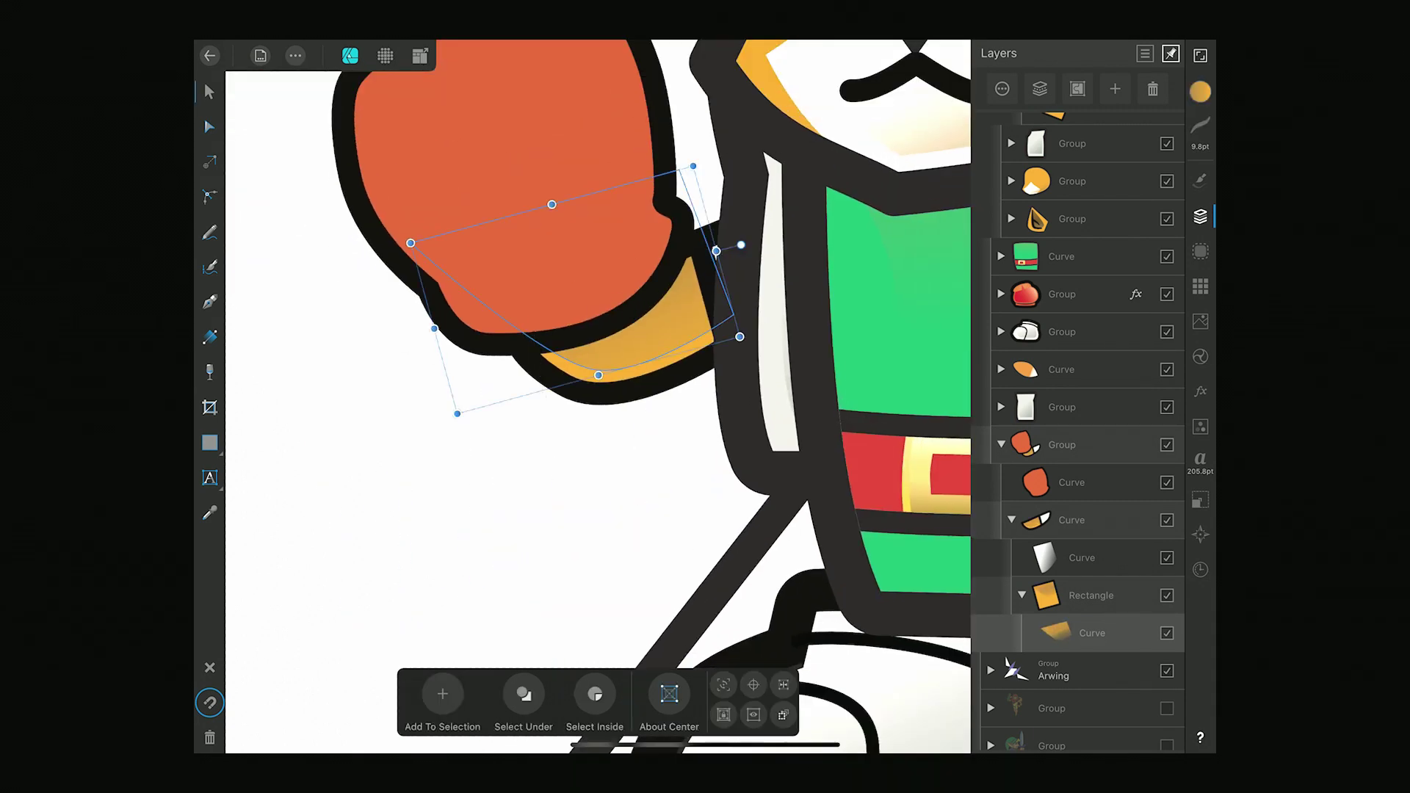
key("a")
scroll(587, 397, "up", 2)
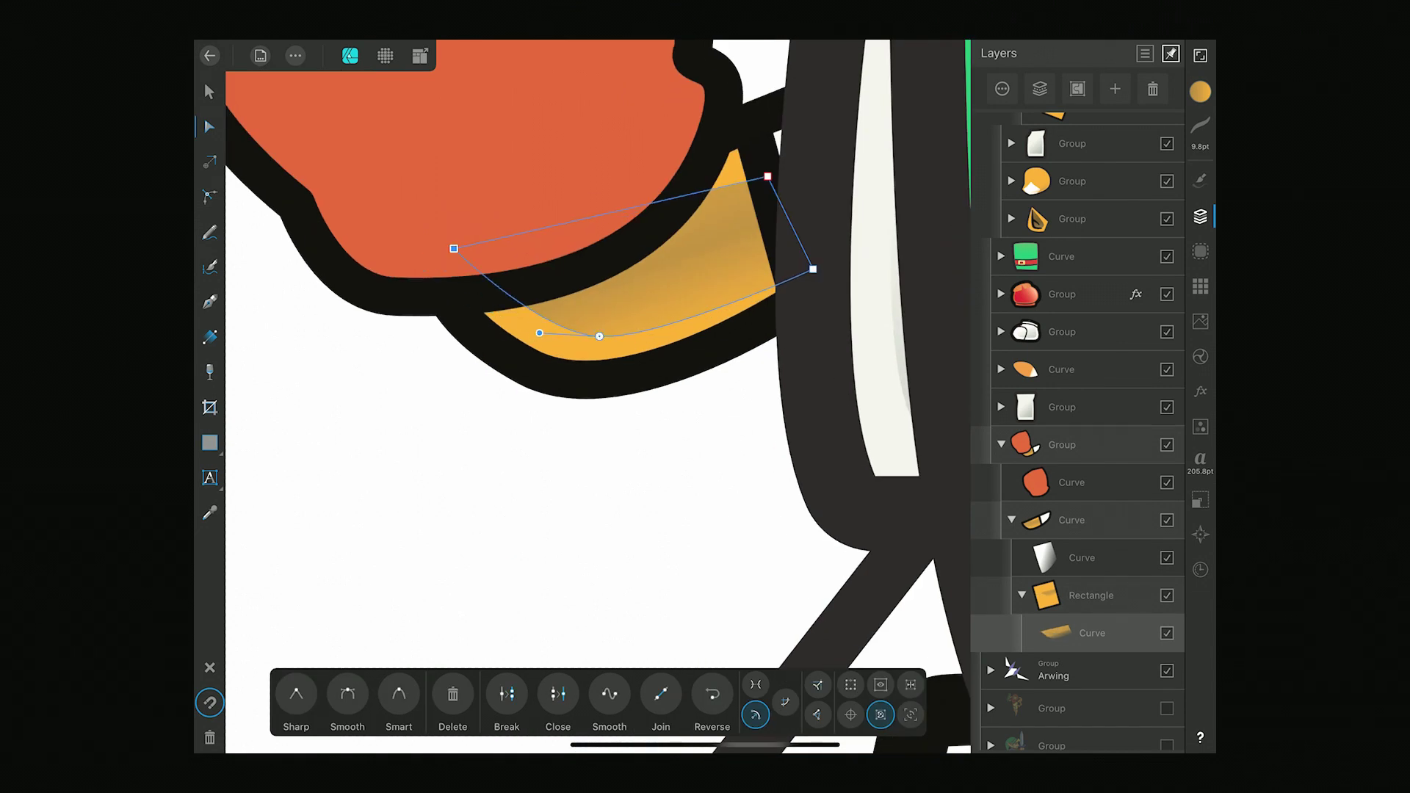
scroll(587, 396, "down", 3)
scroll(587, 396, "down", 1)
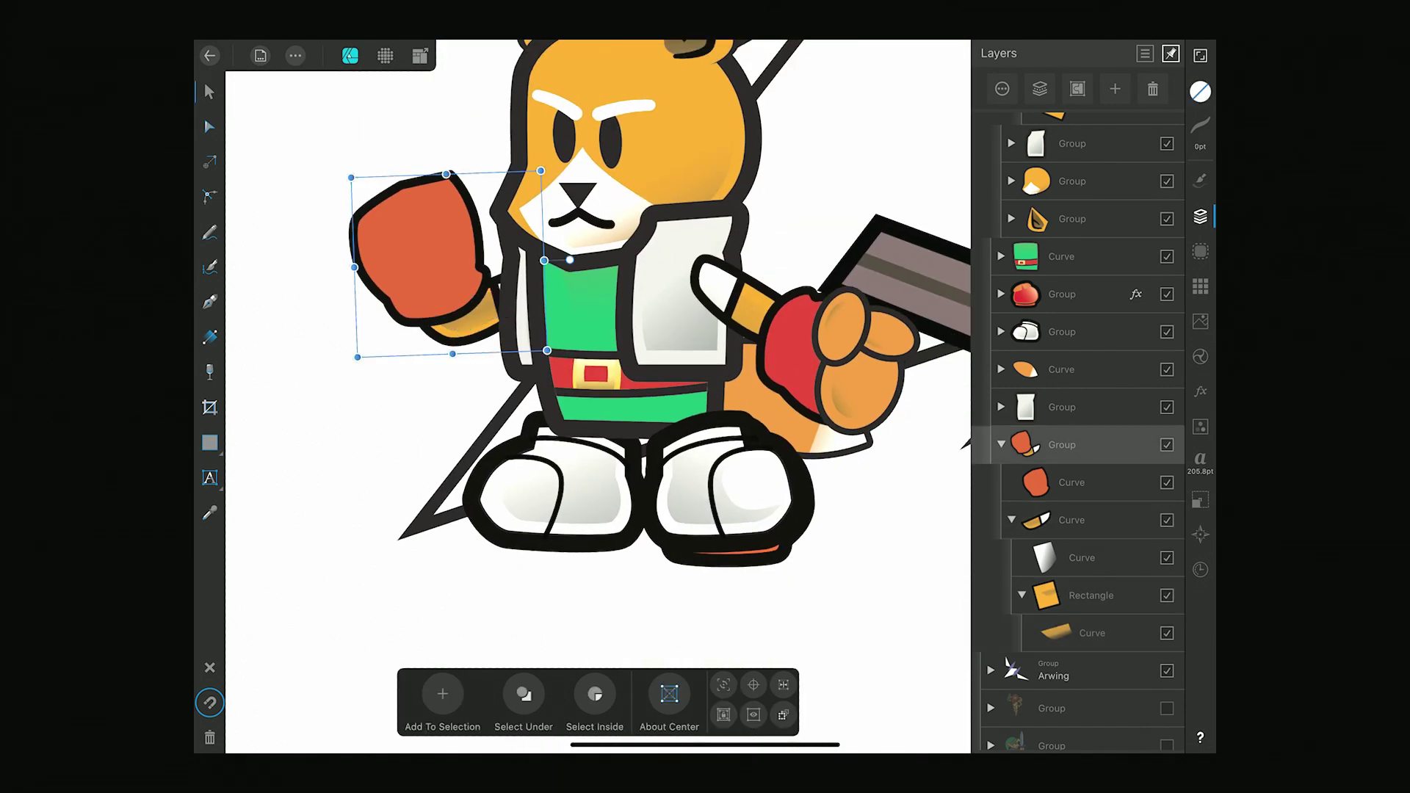
scroll(588, 396, "down", 3)
scroll(587, 396, "up", 3)
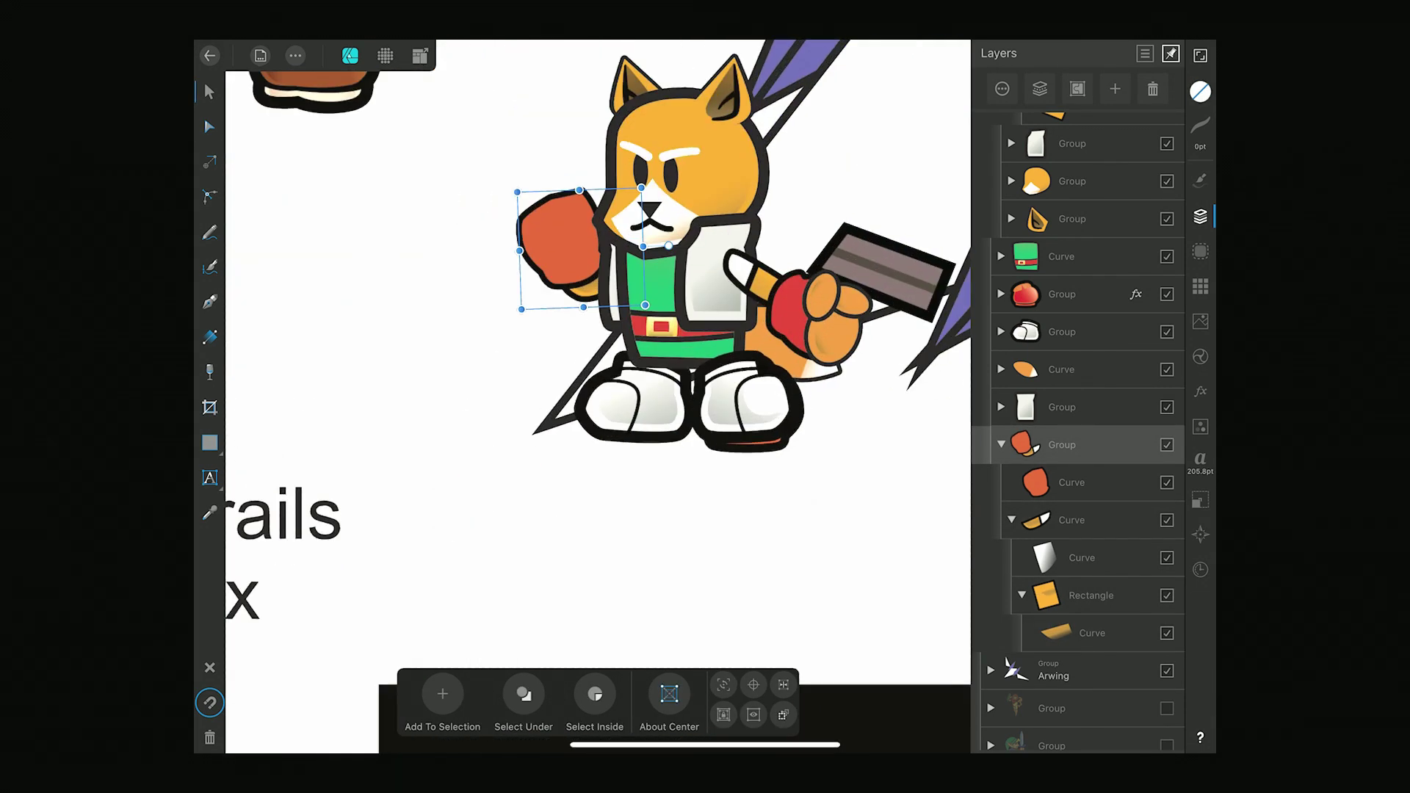
Select the right fist's finger ellipses and rotate the copies onto the left glove.
left_click(683, 294)
left_click(1083, 412)
left_click(1083, 488, "shift")
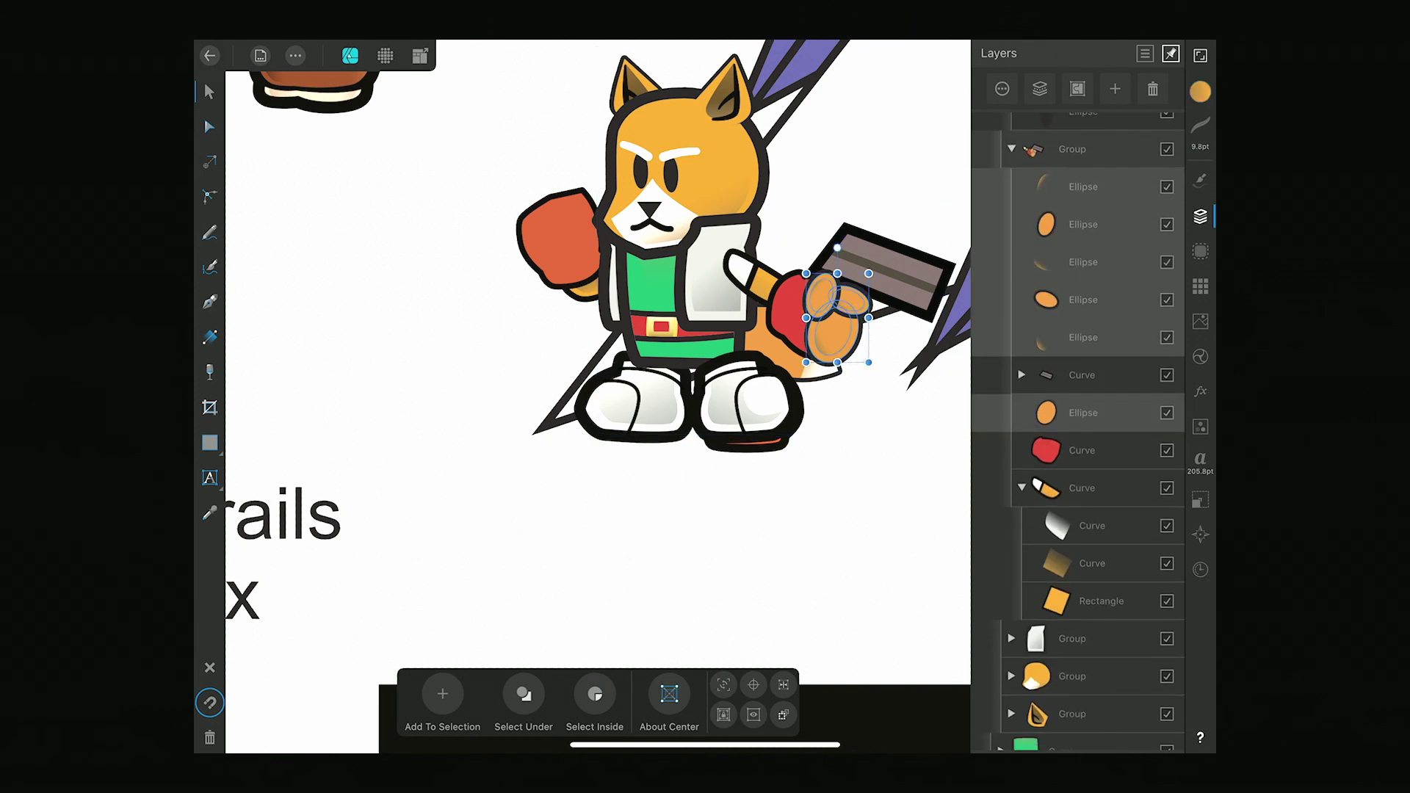
left_click(1083, 600, "shift")
scroll(551, 353, "up", 3)
left_click_drag(552, 257, 453, 300)
left_click(1200, 499)
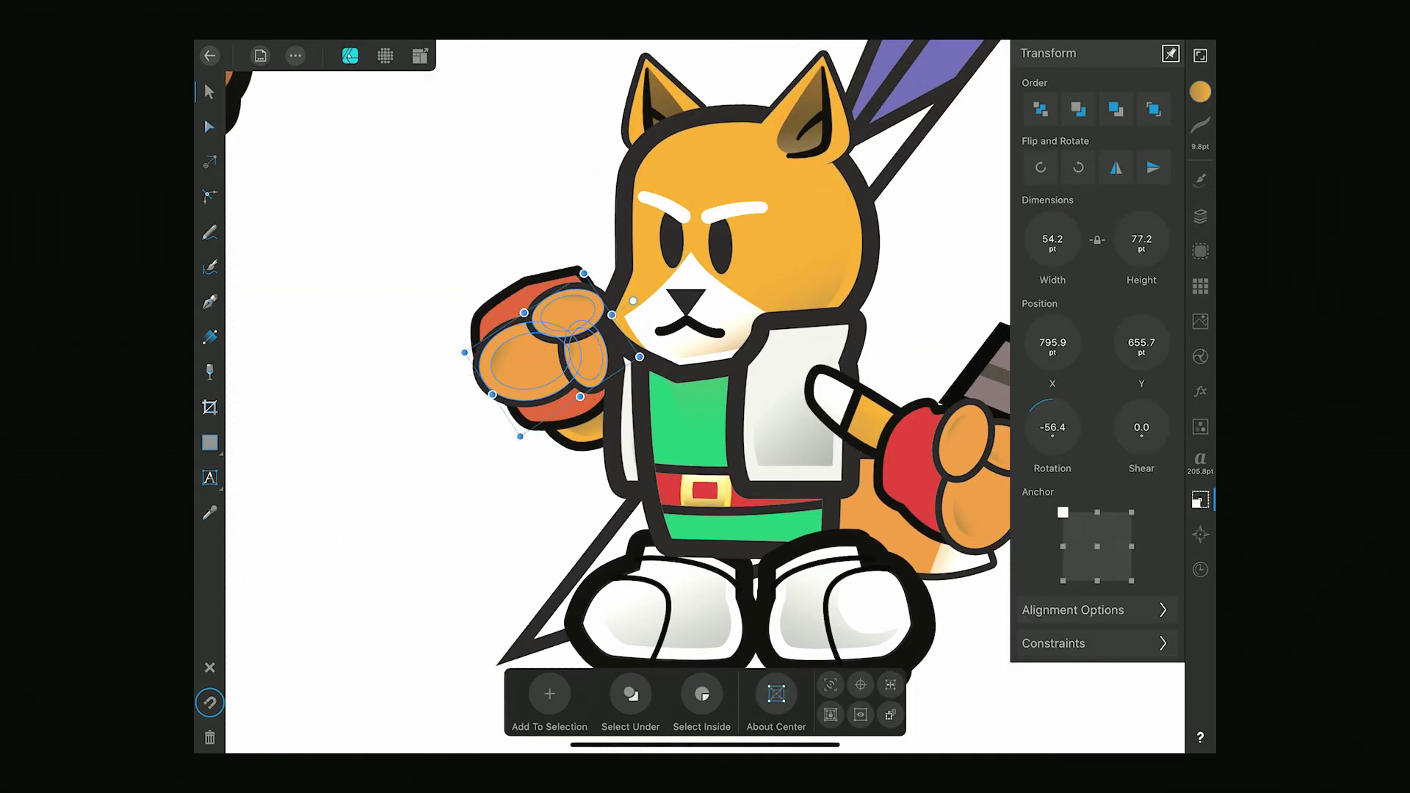
left_click(1199, 217)
Move the new fist group into place within the left-arm group in Layers.
scroll(616, 396, "down", 5)
scroll(1077, 441, "down", 5)
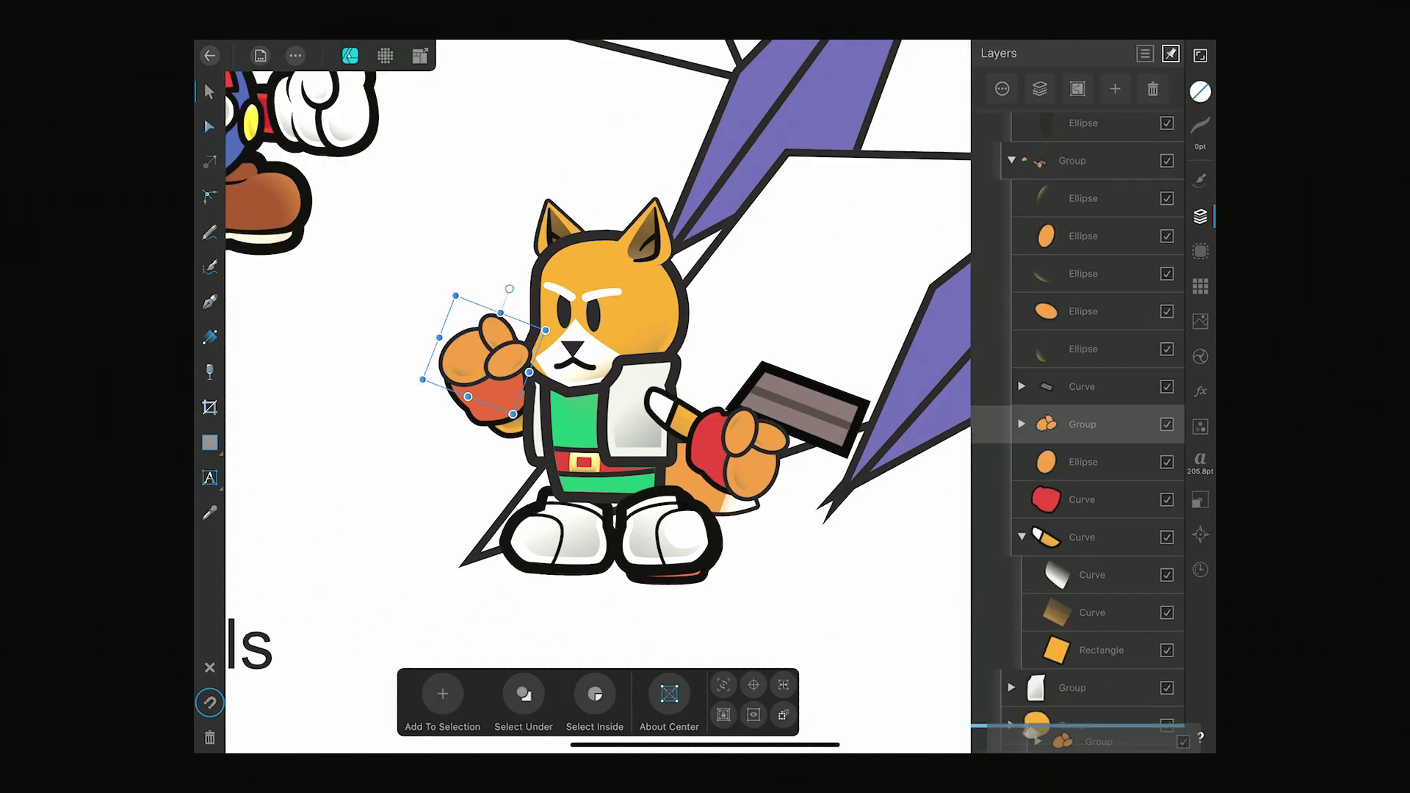
scroll(1077, 440, "down", 5)
left_click_drag(587, 367, 661, 330)
scroll(598, 396, "down", 5)
scroll(599, 396, "up", 5)
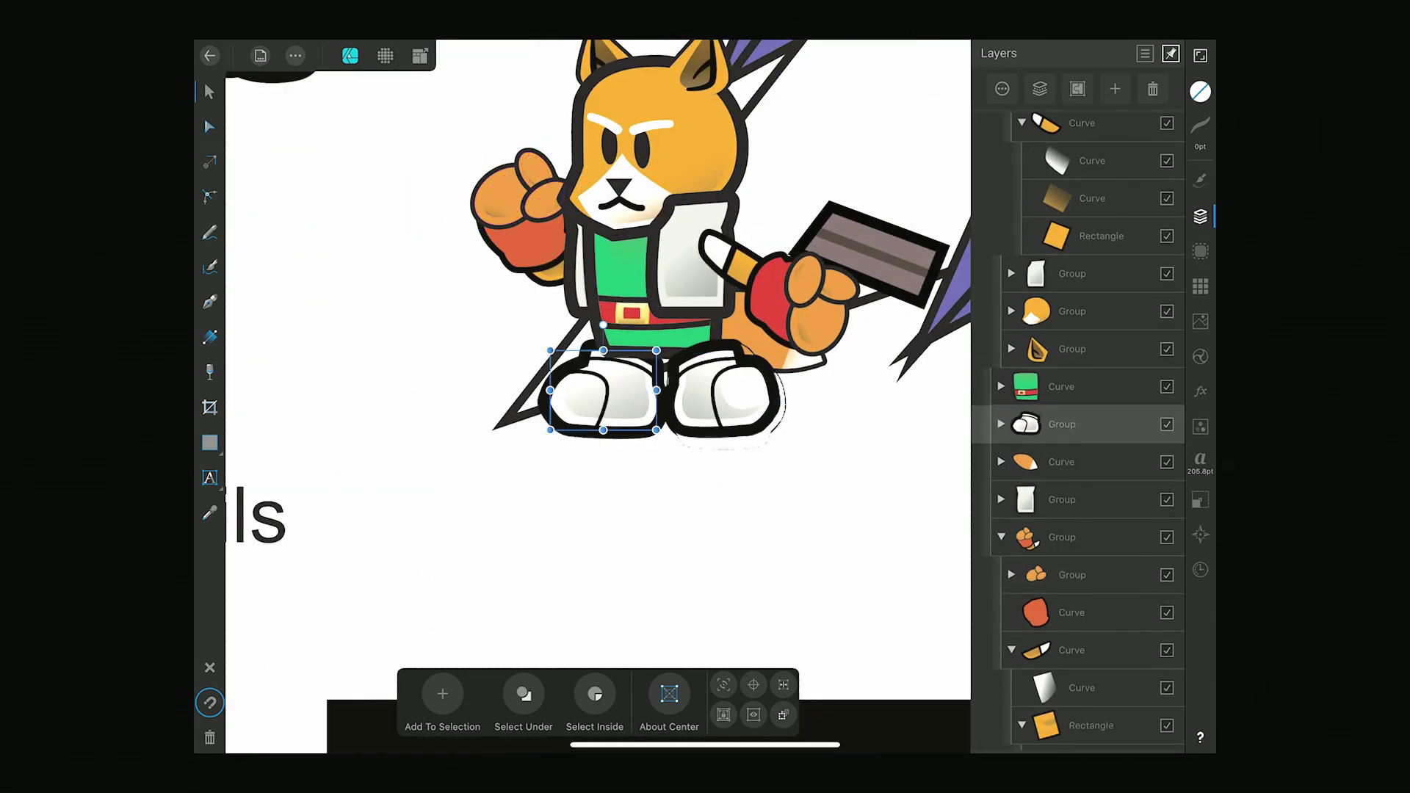
scroll(599, 396, "down", 5)
scroll(599, 397, "up", 5)
scroll(598, 397, "up", 5)
Bring the 3D Fox reference into view and pick its shirt green for the vest.
scroll(598, 397, "down", 5)
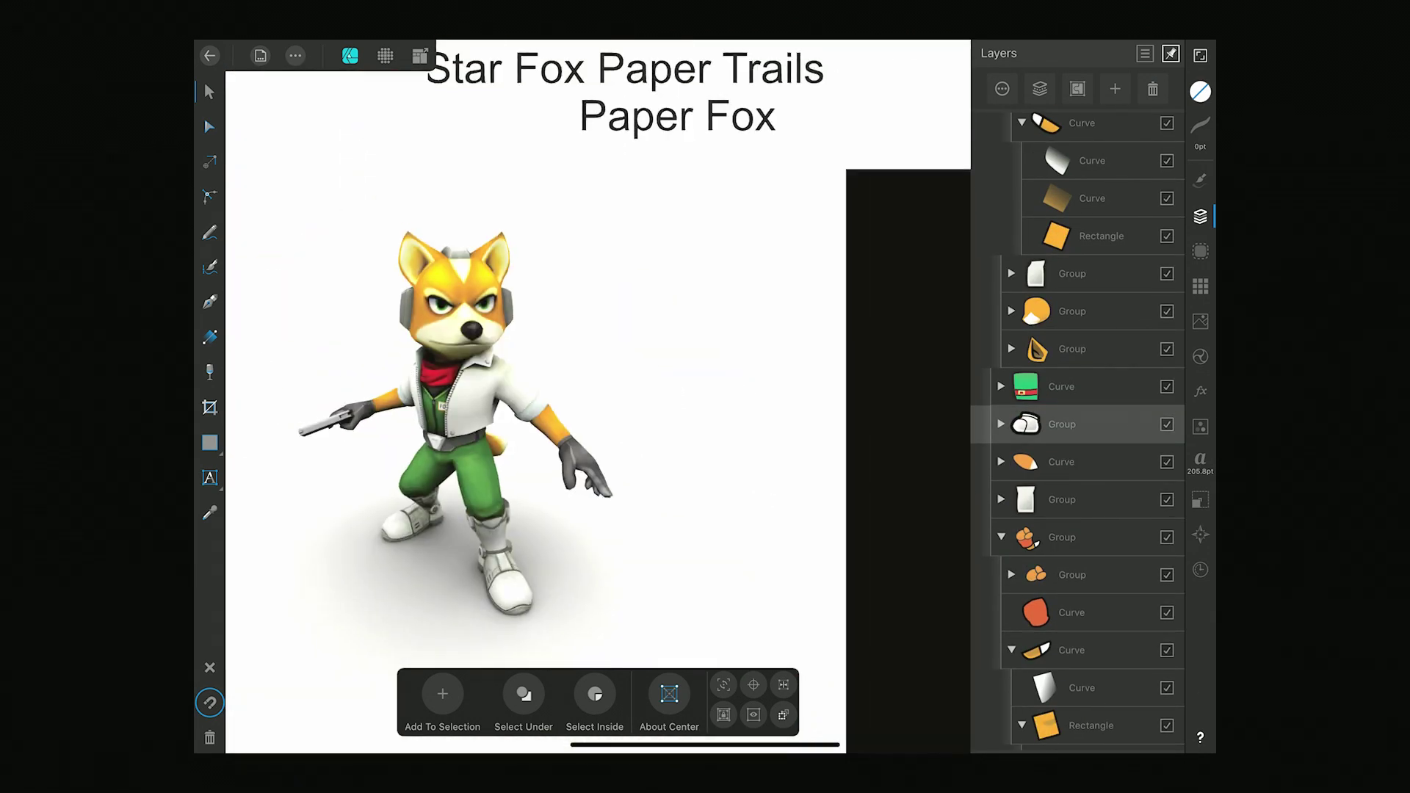
left_click_drag(598, 396, 522, 591)
left_click(281, 619)
scroll(734, 367, "up", 3)
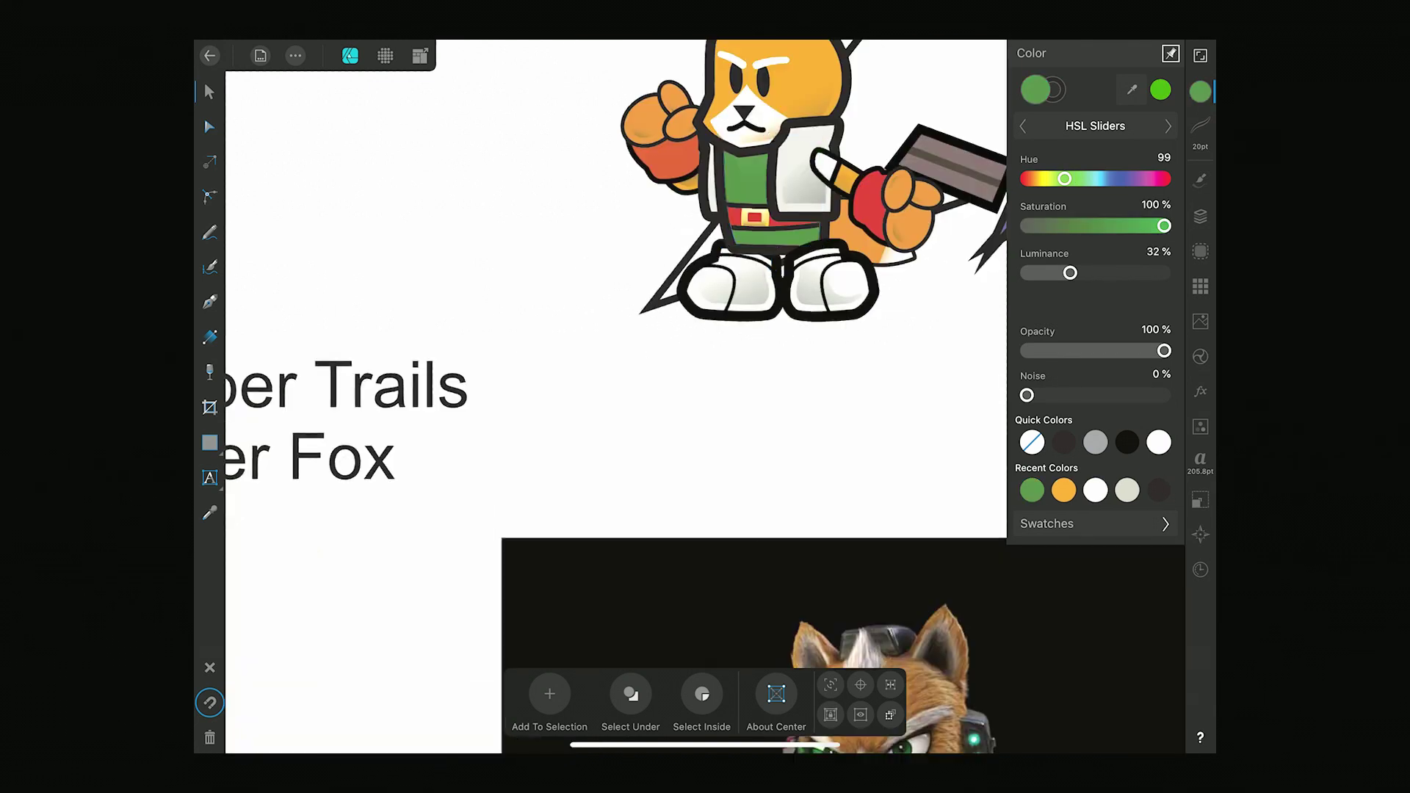
scroll(615, 396, "down", 3)
scroll(616, 396, "down", 2)
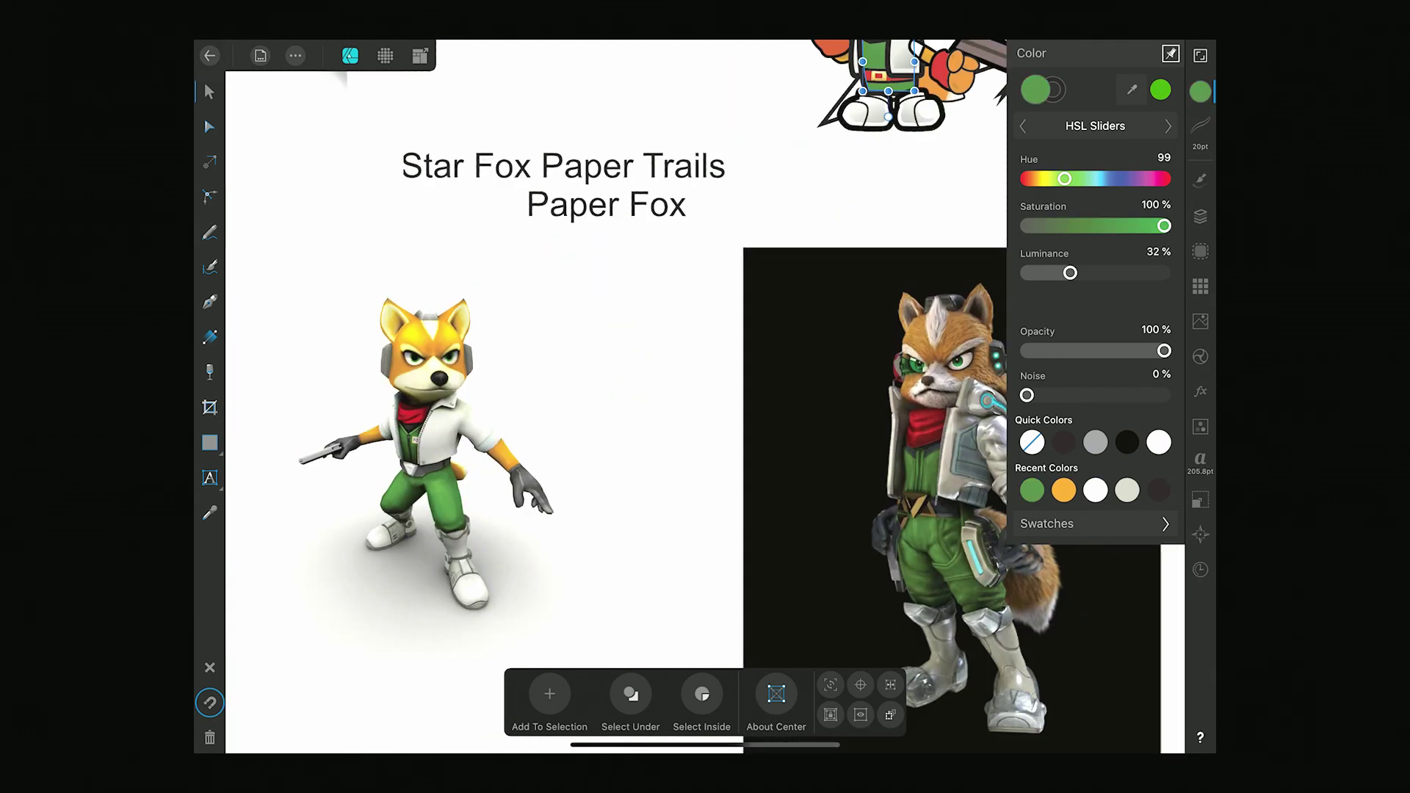
scroll(617, 396, "up", 3)
Sample the belt colour from the reference and remove the yellow buckle copy.
key("a")
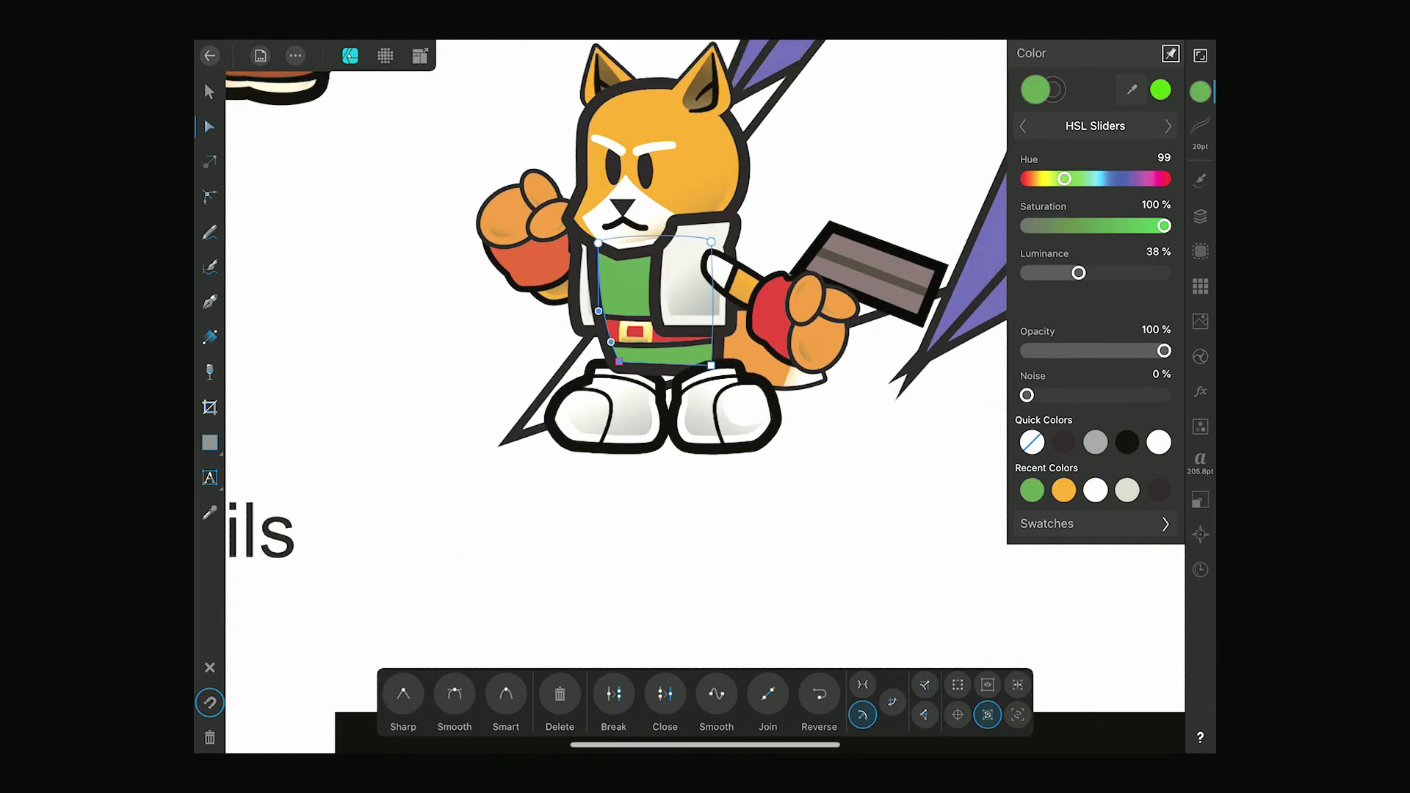
scroll(617, 396, "up", 3)
scroll(617, 397, "down", 3)
scroll(616, 396, "down", 2)
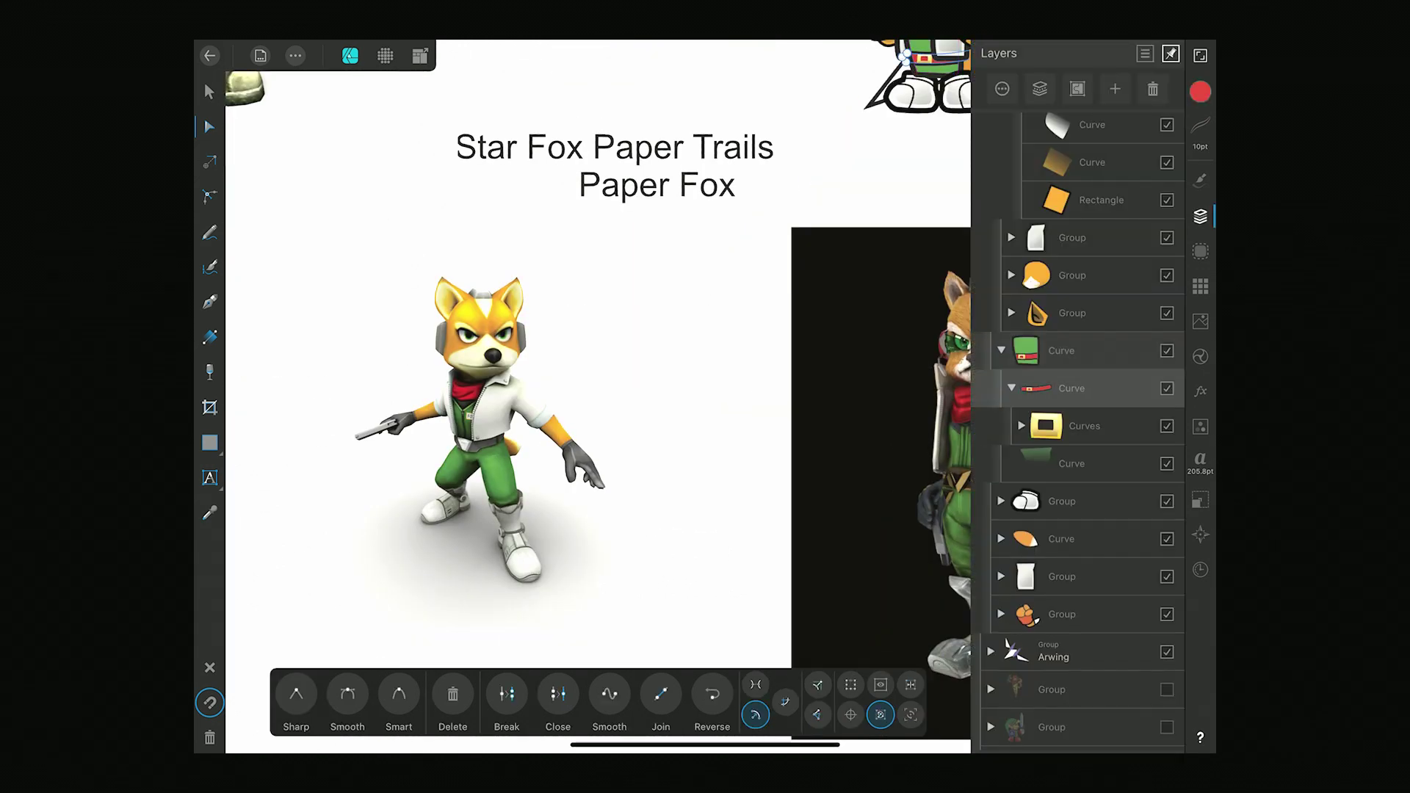
left_click_drag(1131, 89, 1013, 134)
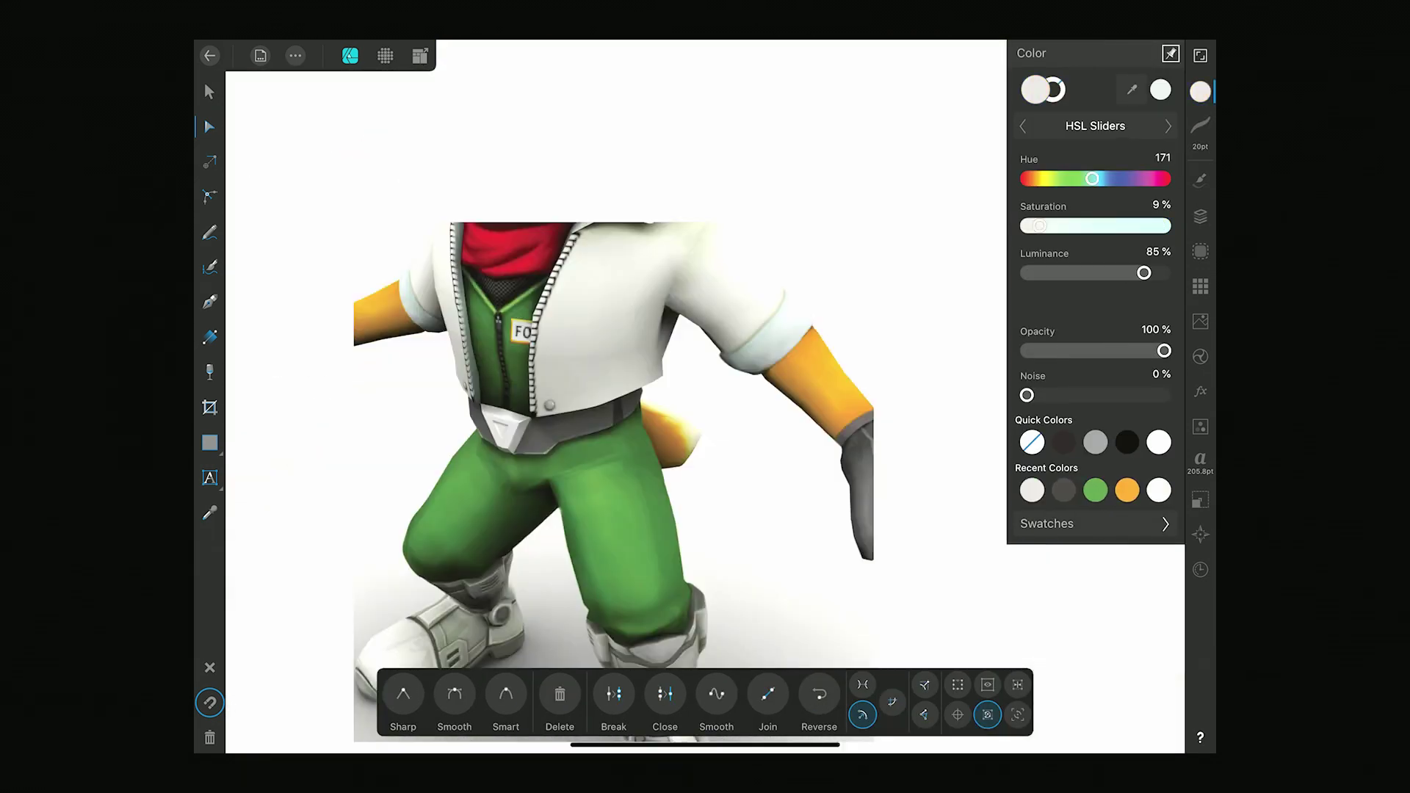
key("ctrl+z")
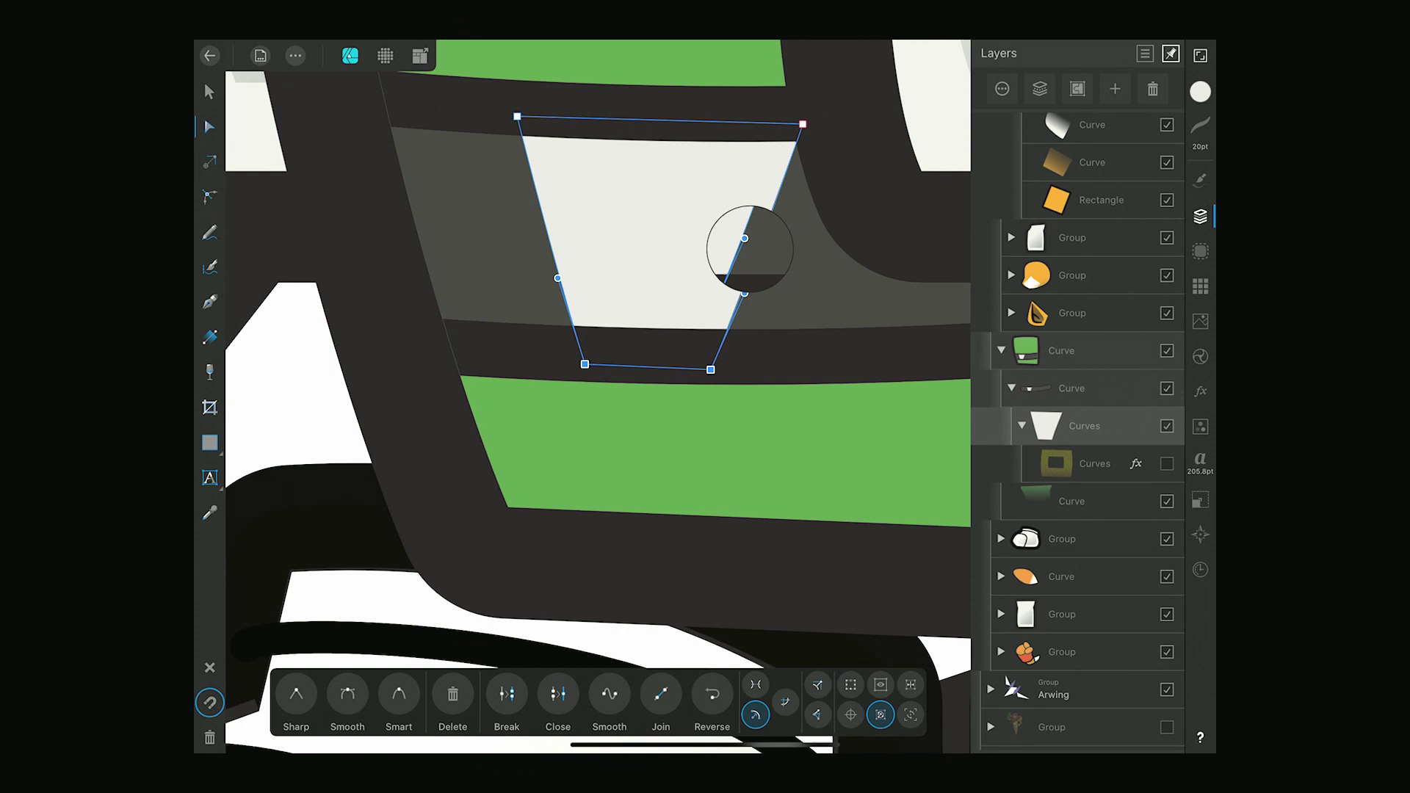
Draw a triangle inside the light buckle and flip it vertically to point downward.
key("v")
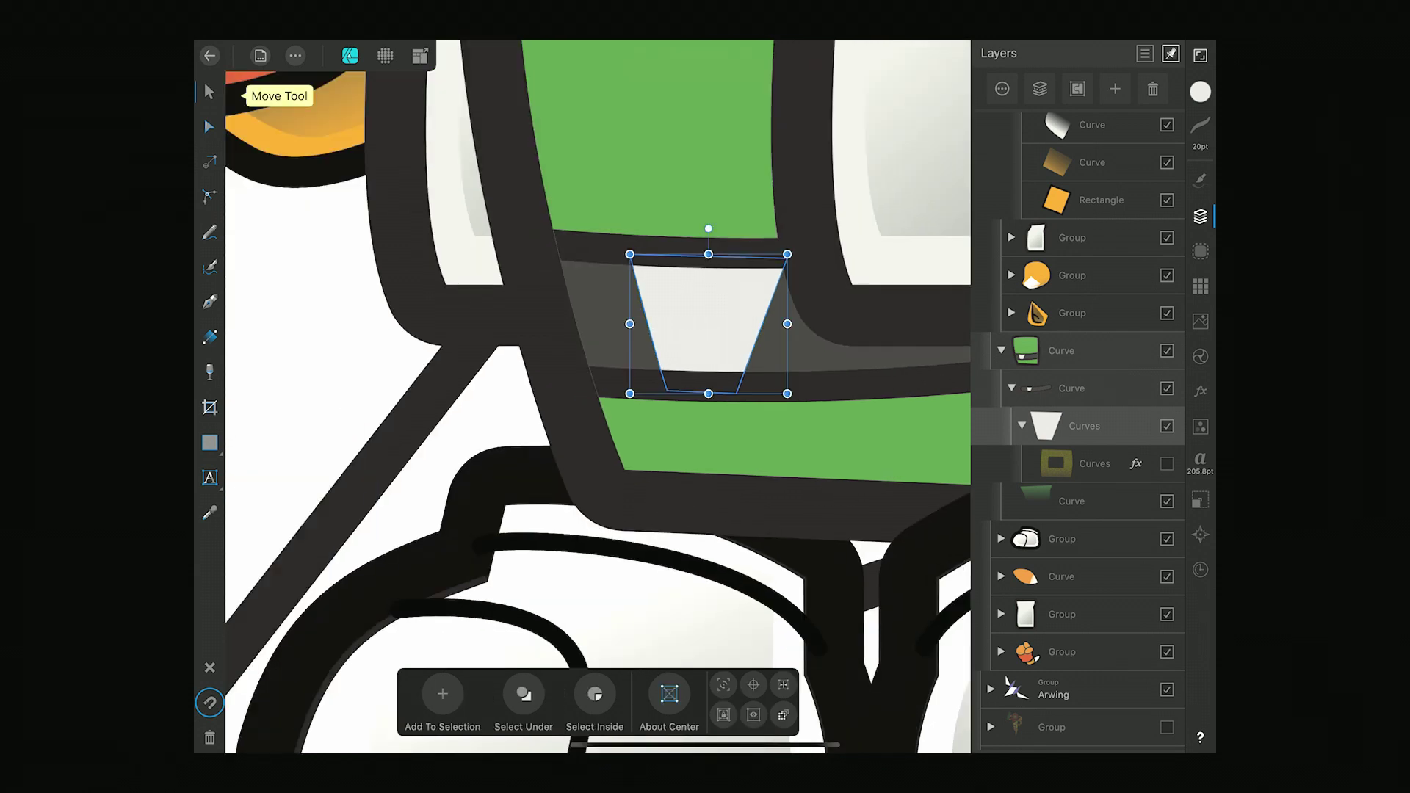
left_click(209, 442)
left_click(293, 270)
left_click_drag(639, 220, 719, 301)
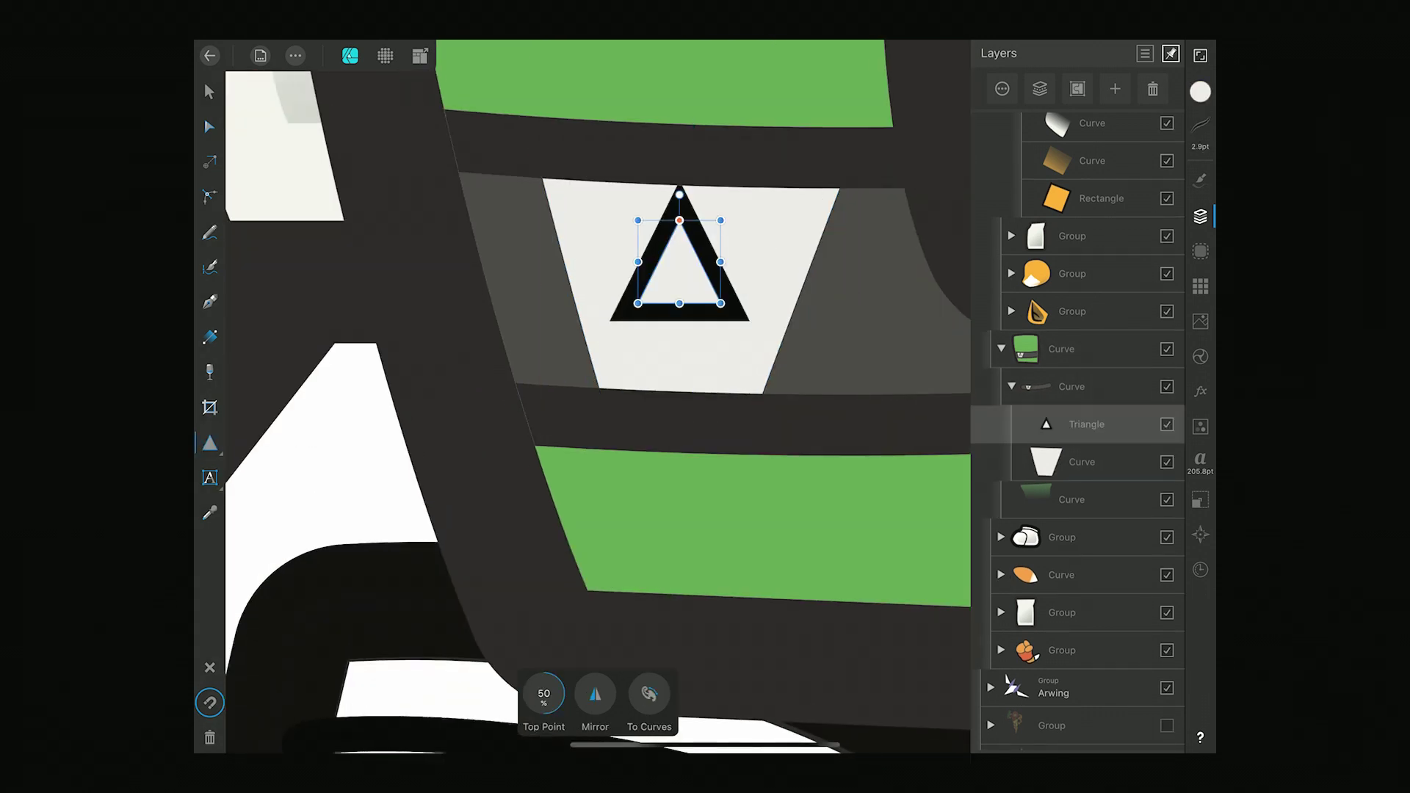
left_click(1200, 499)
left_click(1152, 167)
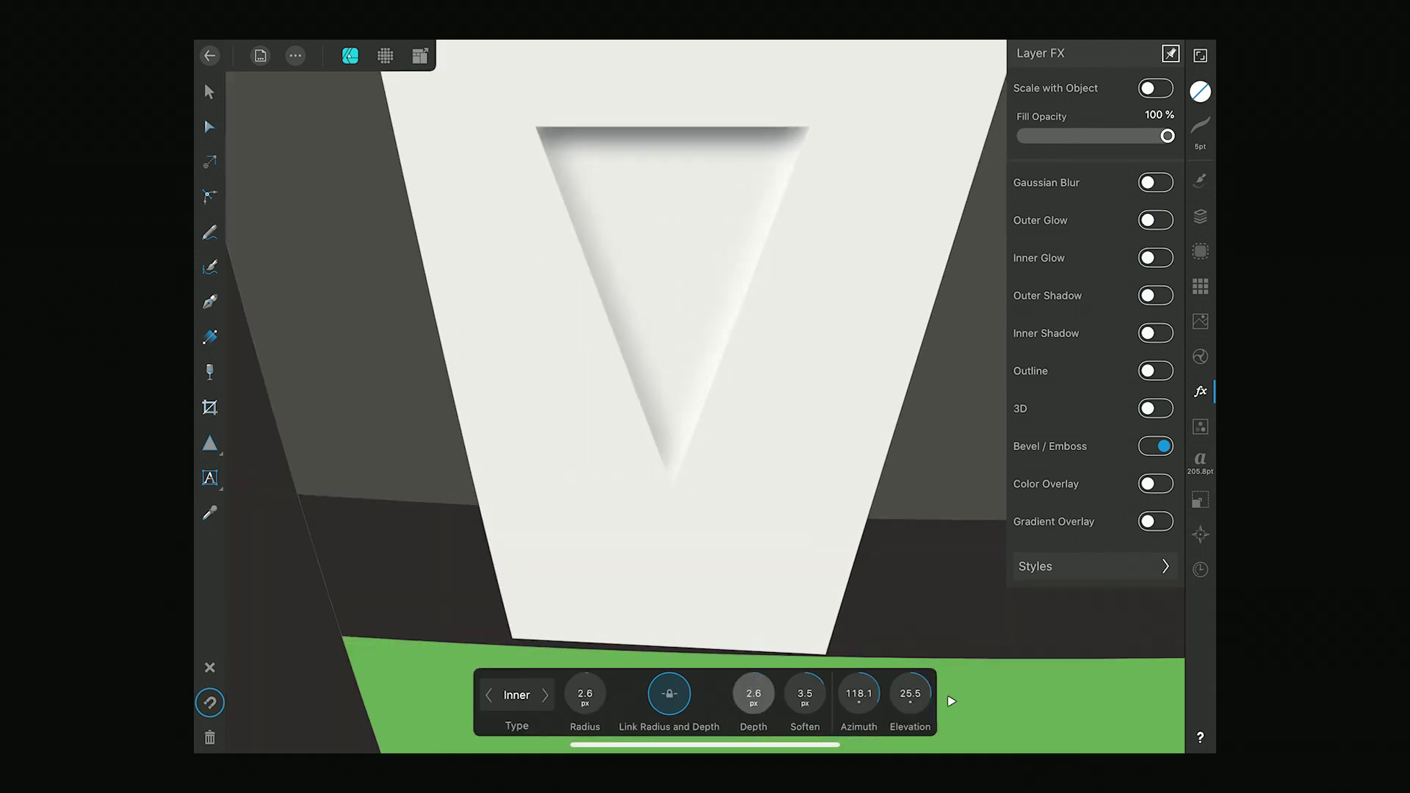
Deepen the triangle bevel to 4.4 px; bevel the levelled plate with 0.6 soften, 32.2 elevation.
left_click_drag(753, 694, 778, 683)
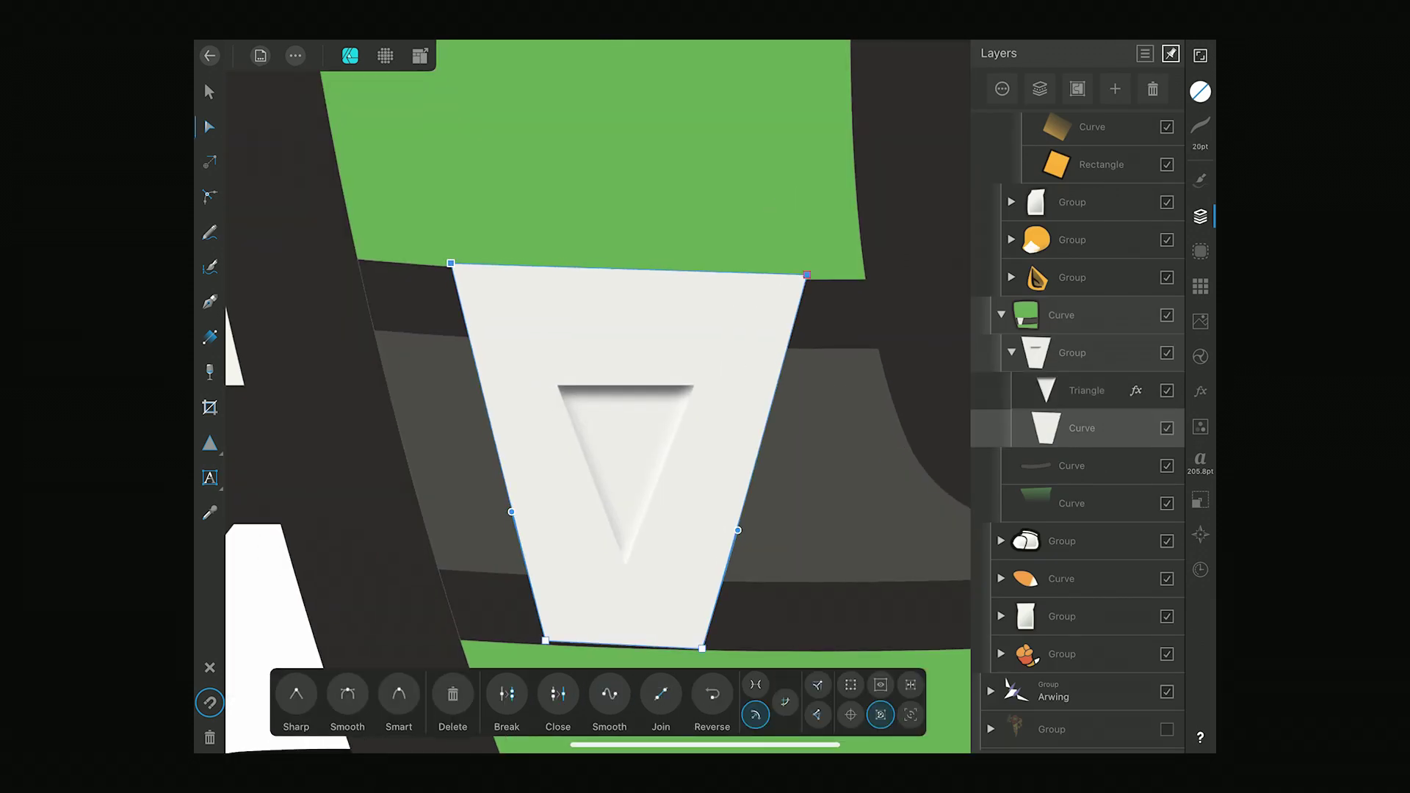
left_click_drag(460, 270, 450, 270)
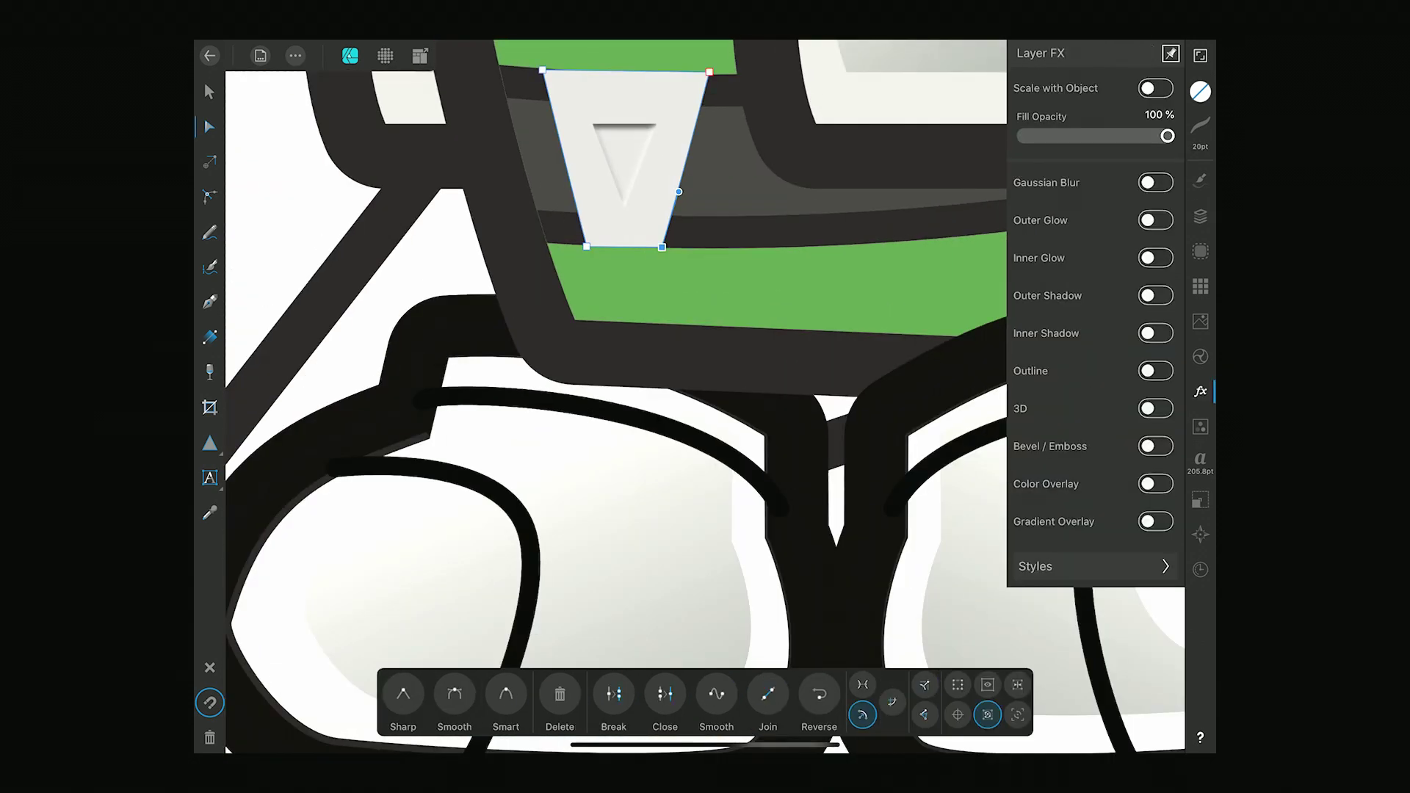
left_click(1154, 446)
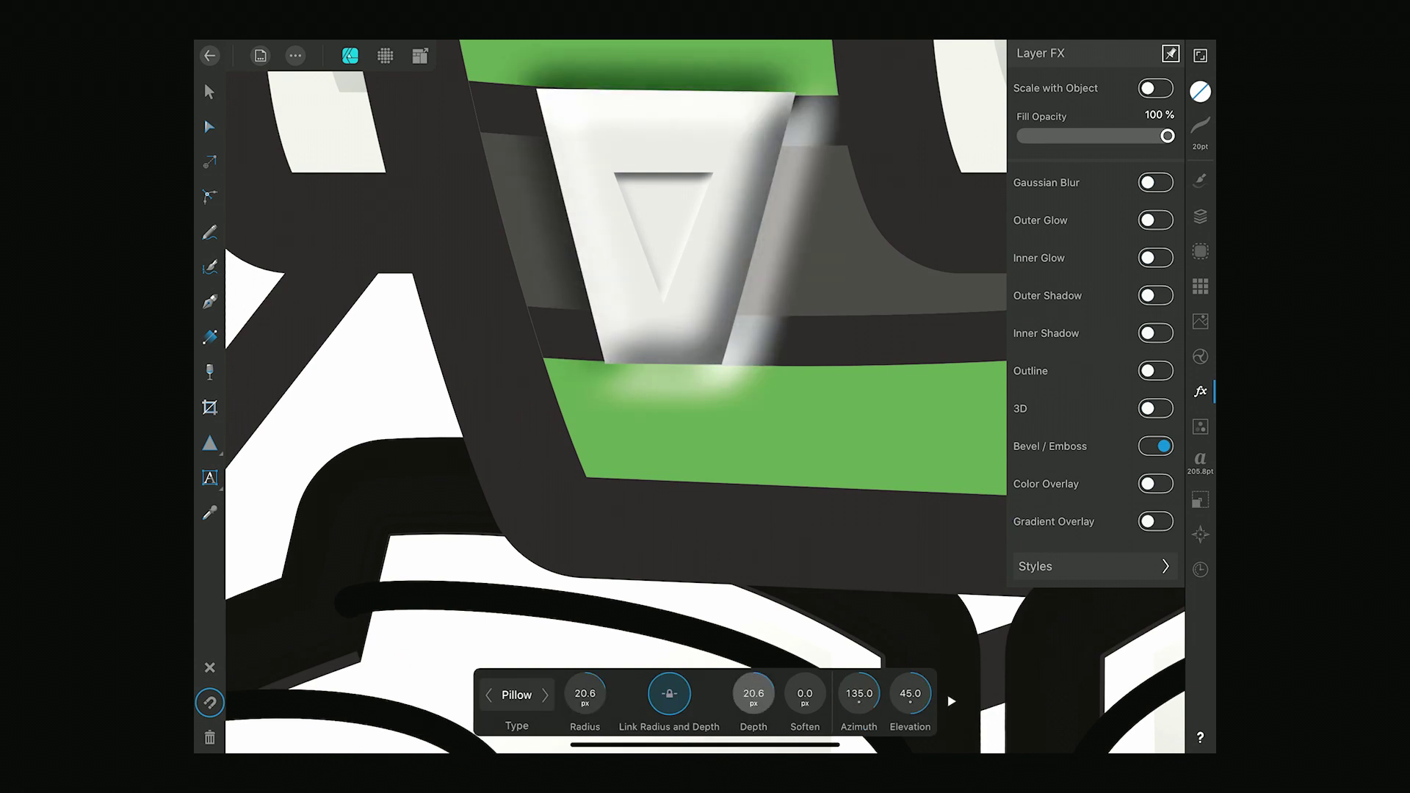
left_click_drag(805, 694, 790, 693)
left_click_drag(910, 693, 895, 693)
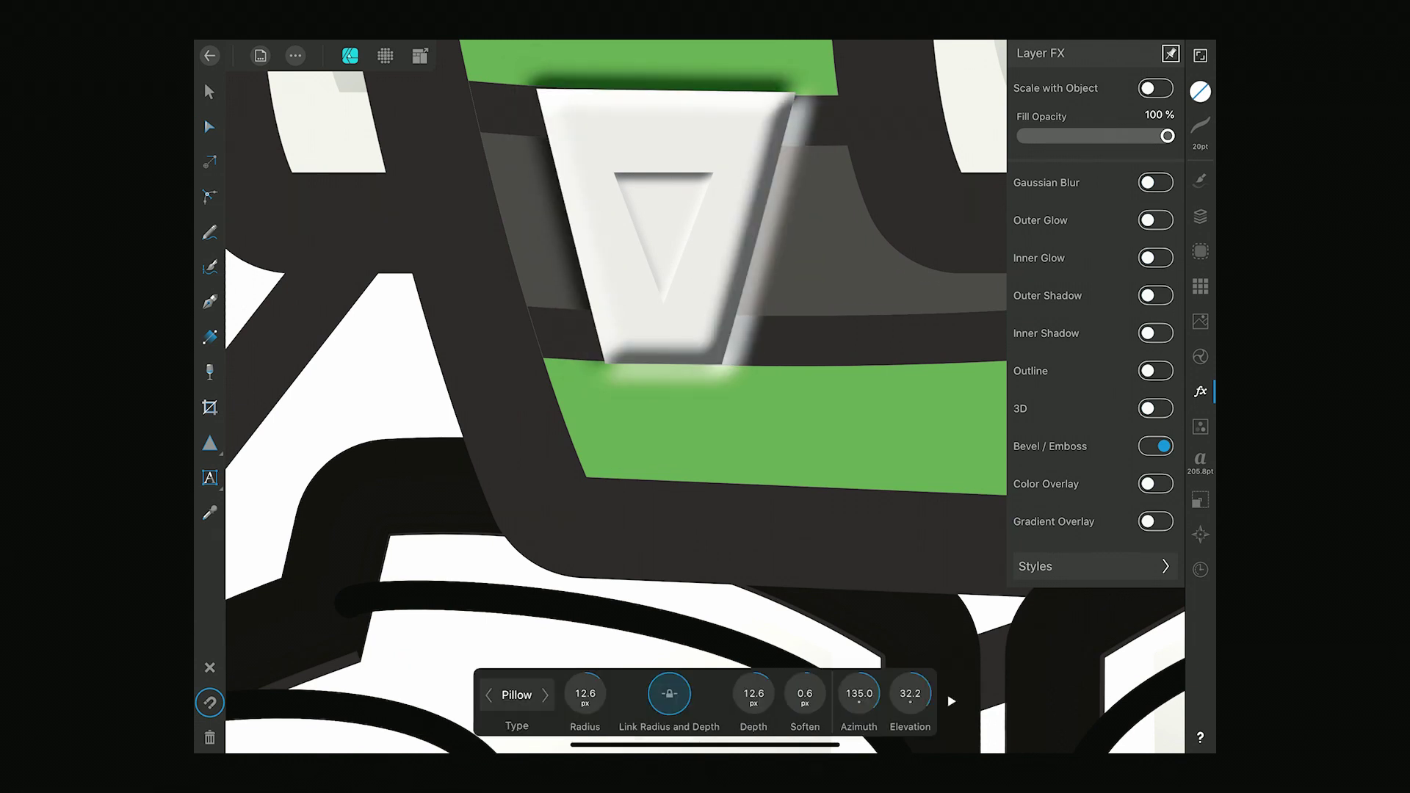
Switch to Pixel persona and add an erase mask to the buckle plate layer.
left_click(1199, 217)
left_click(385, 55)
left_click(210, 161)
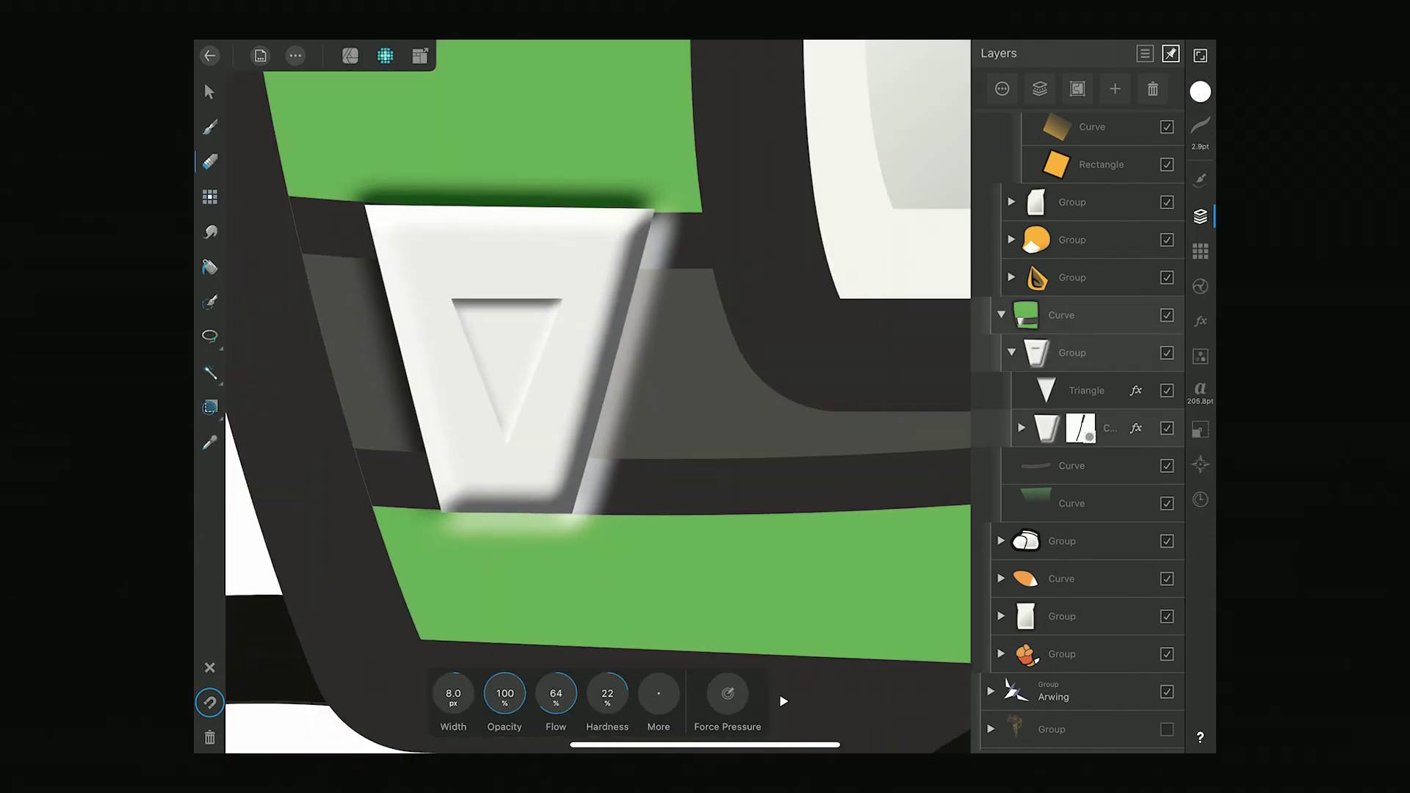
Draw a dark grey side curve beside the buckle plate and remove its stroke.
left_click(350, 55)
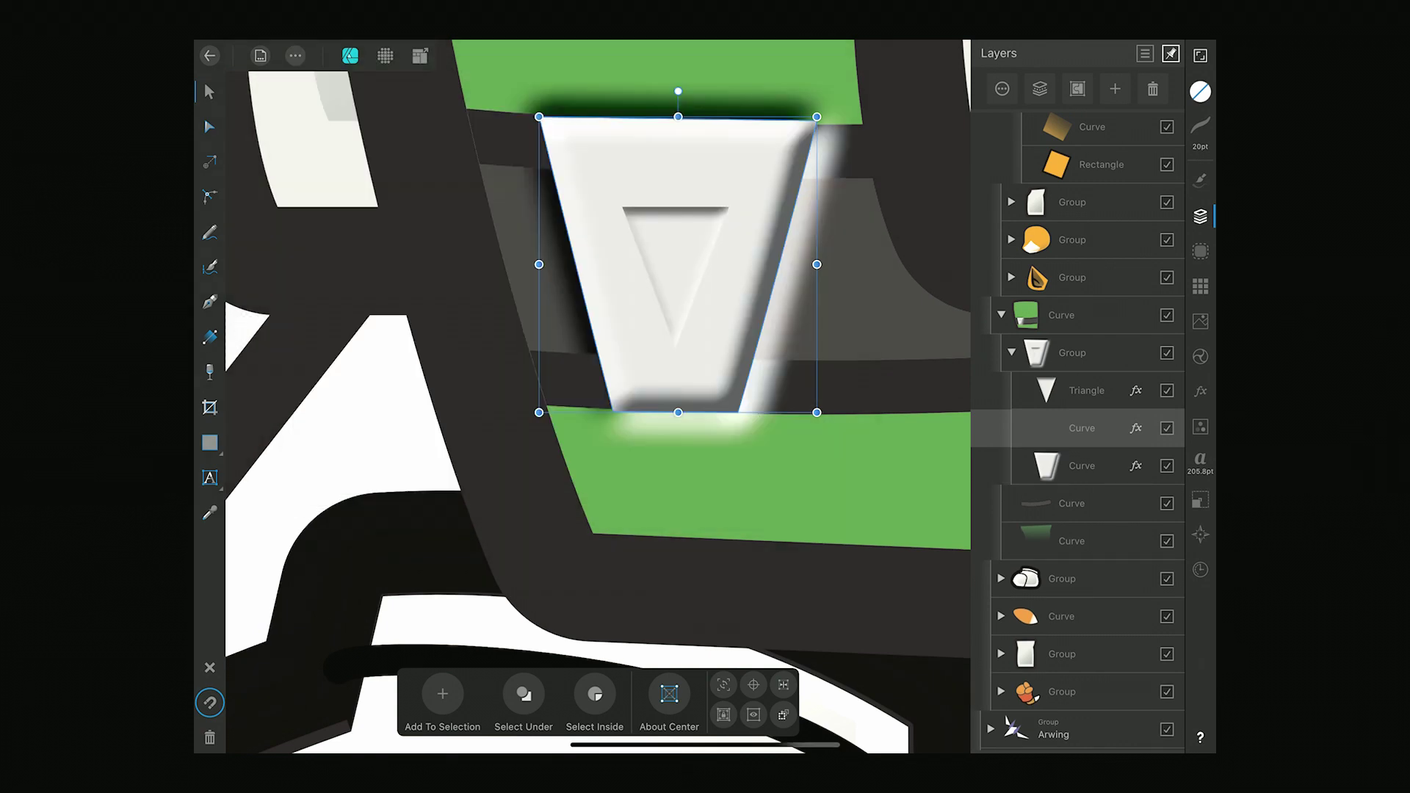
left_click(1021, 428)
key("p")
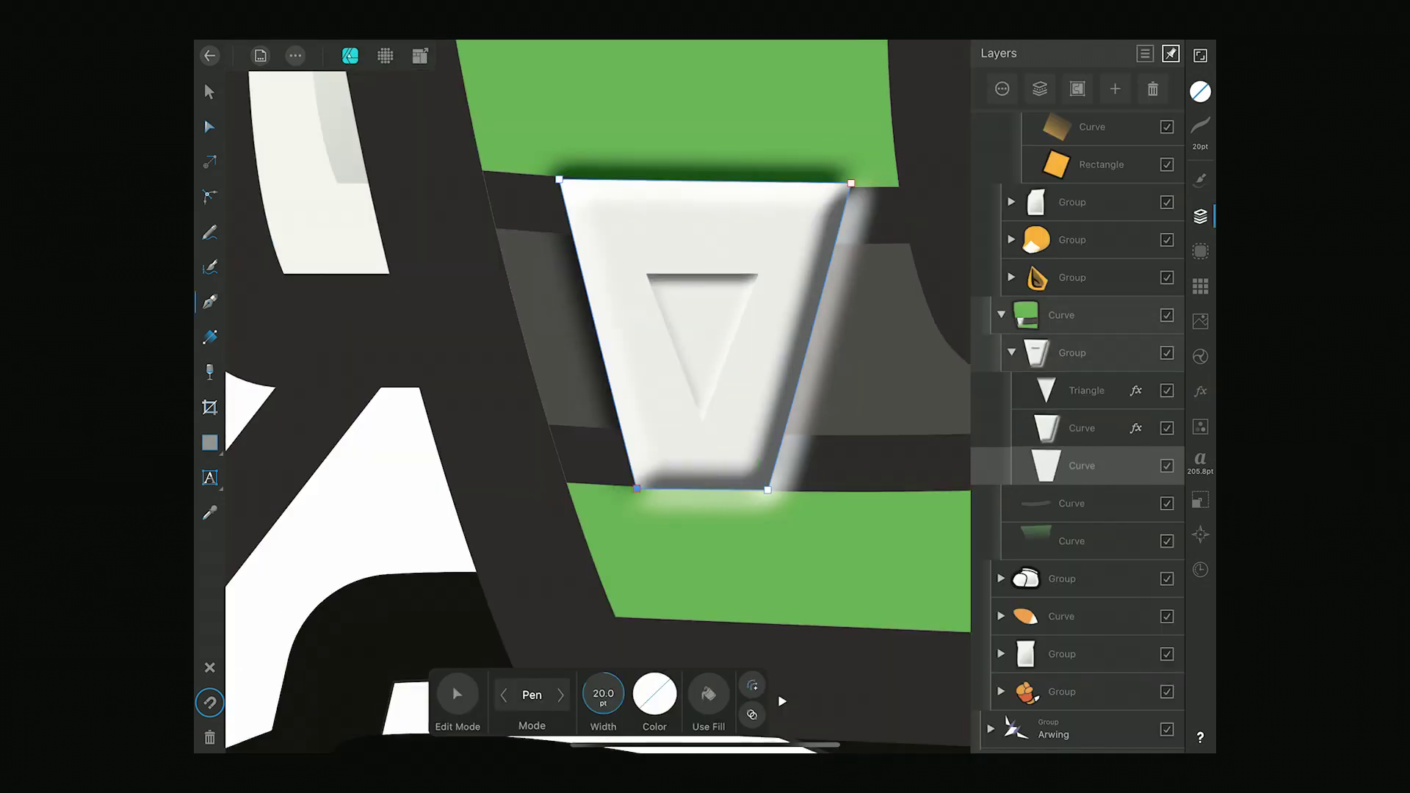
key("ctrl+z")
left_click(654, 694)
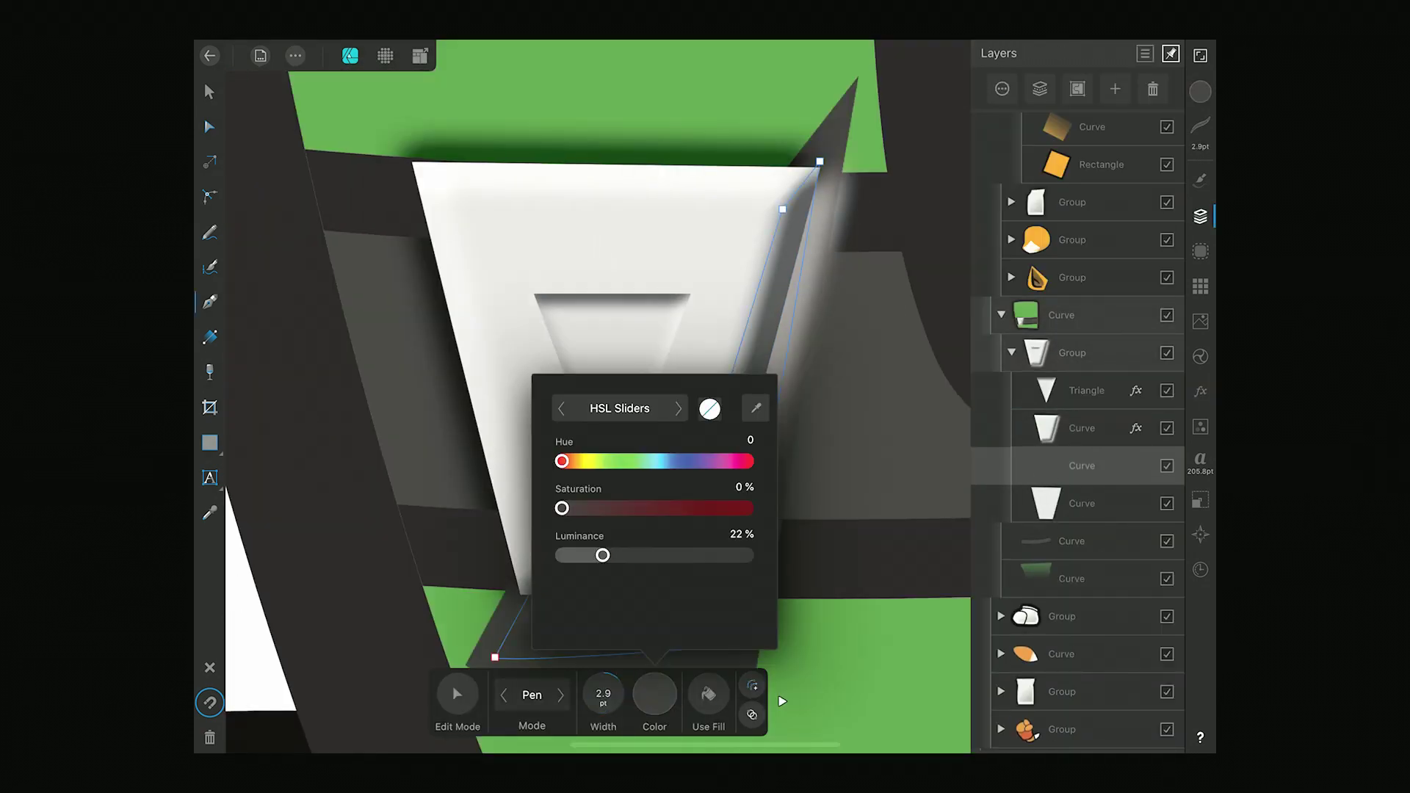
key("ctrl+z")
key("ctrl+z")
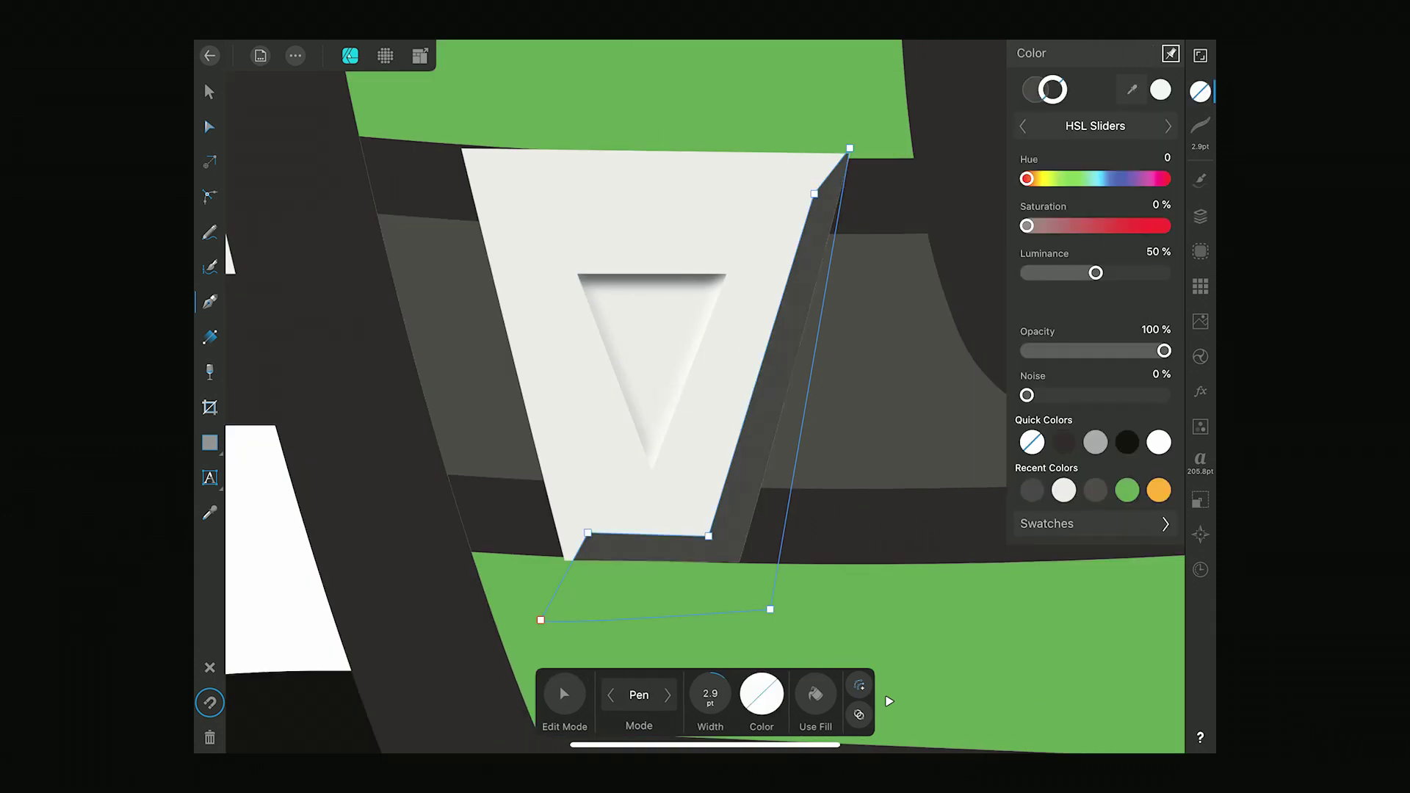
key("a")
left_click(801, 497)
Apply a Gaussian Blur effect to the side shape.
left_click(1200, 391)
left_click(1155, 182)
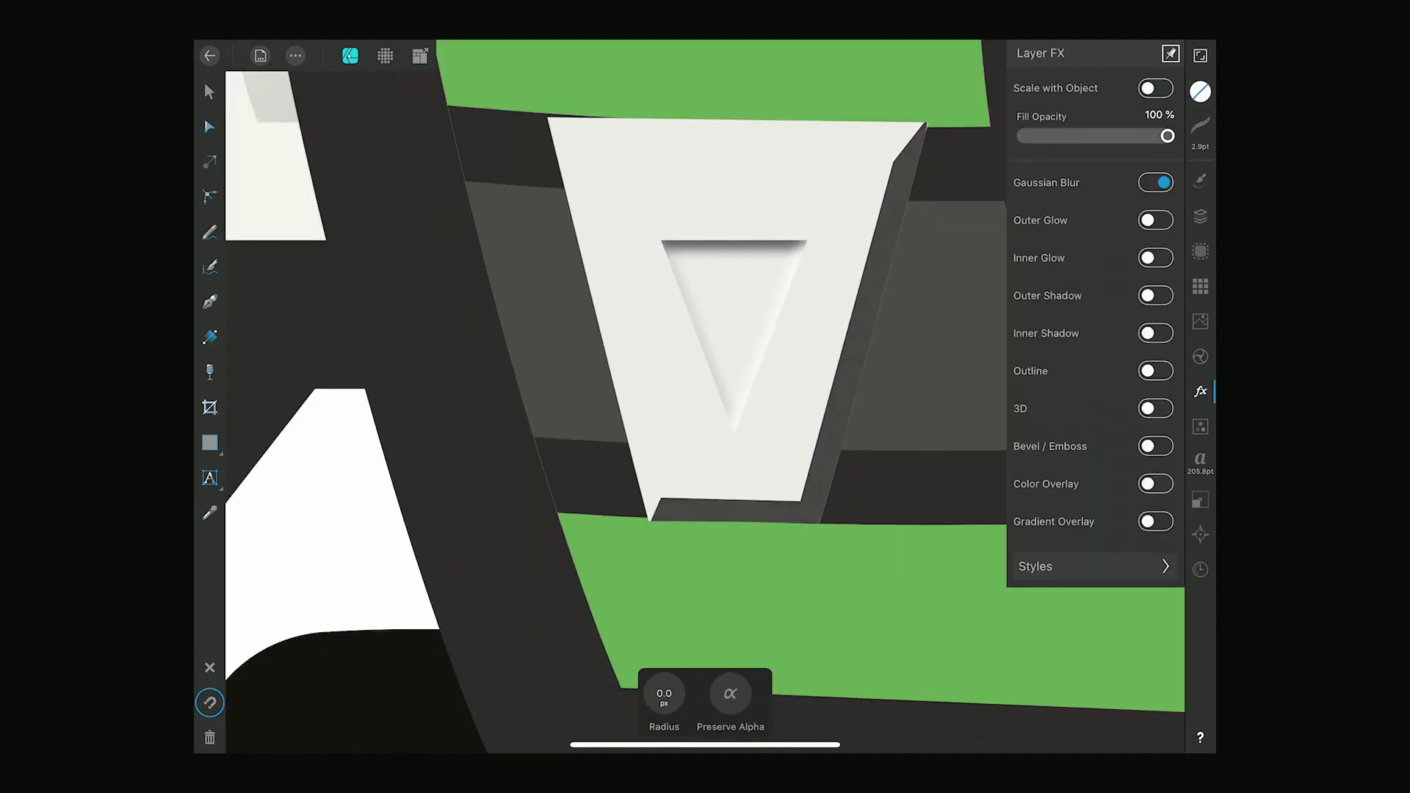
left_click(1200, 216)
scroll(705, 396, "up", 3)
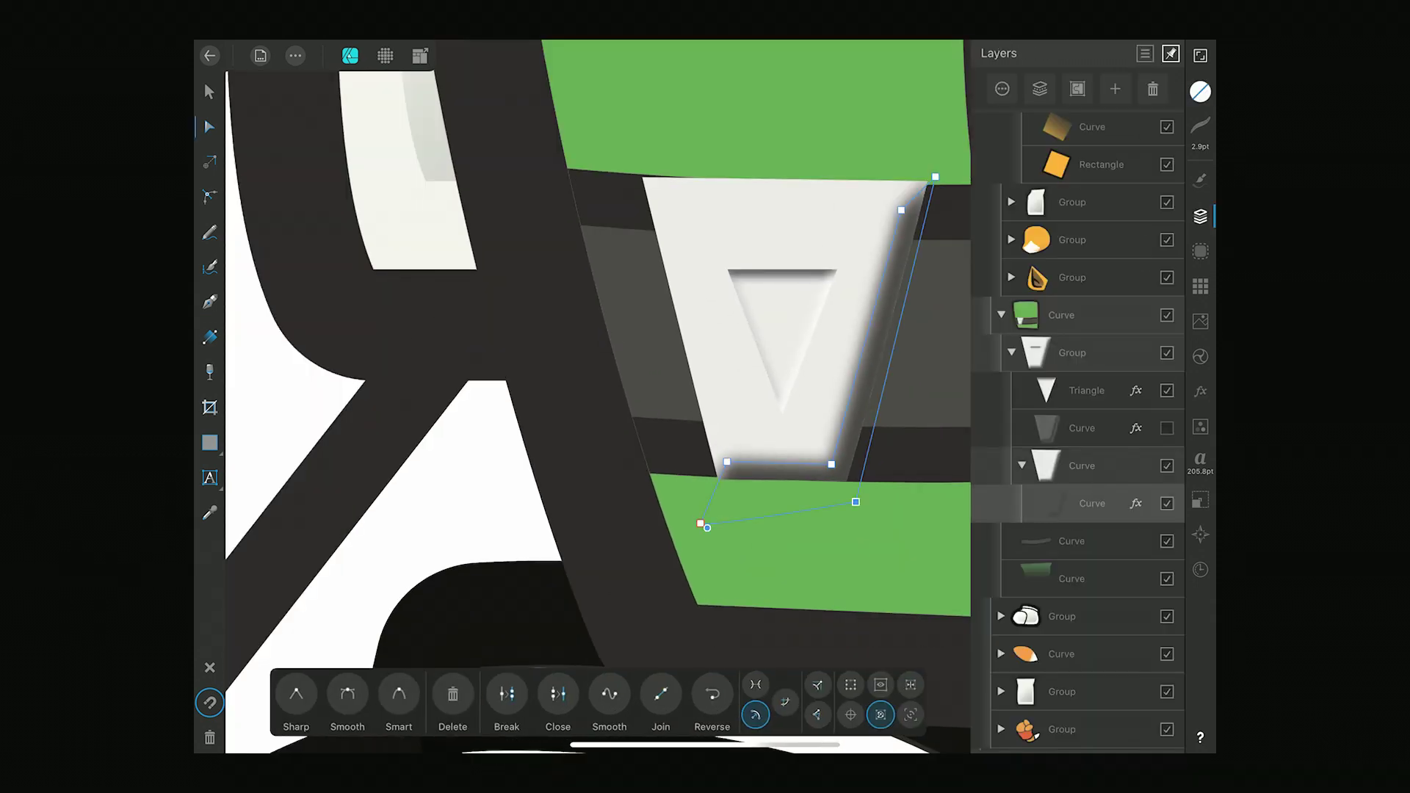
scroll(843, 462, "down", 3)
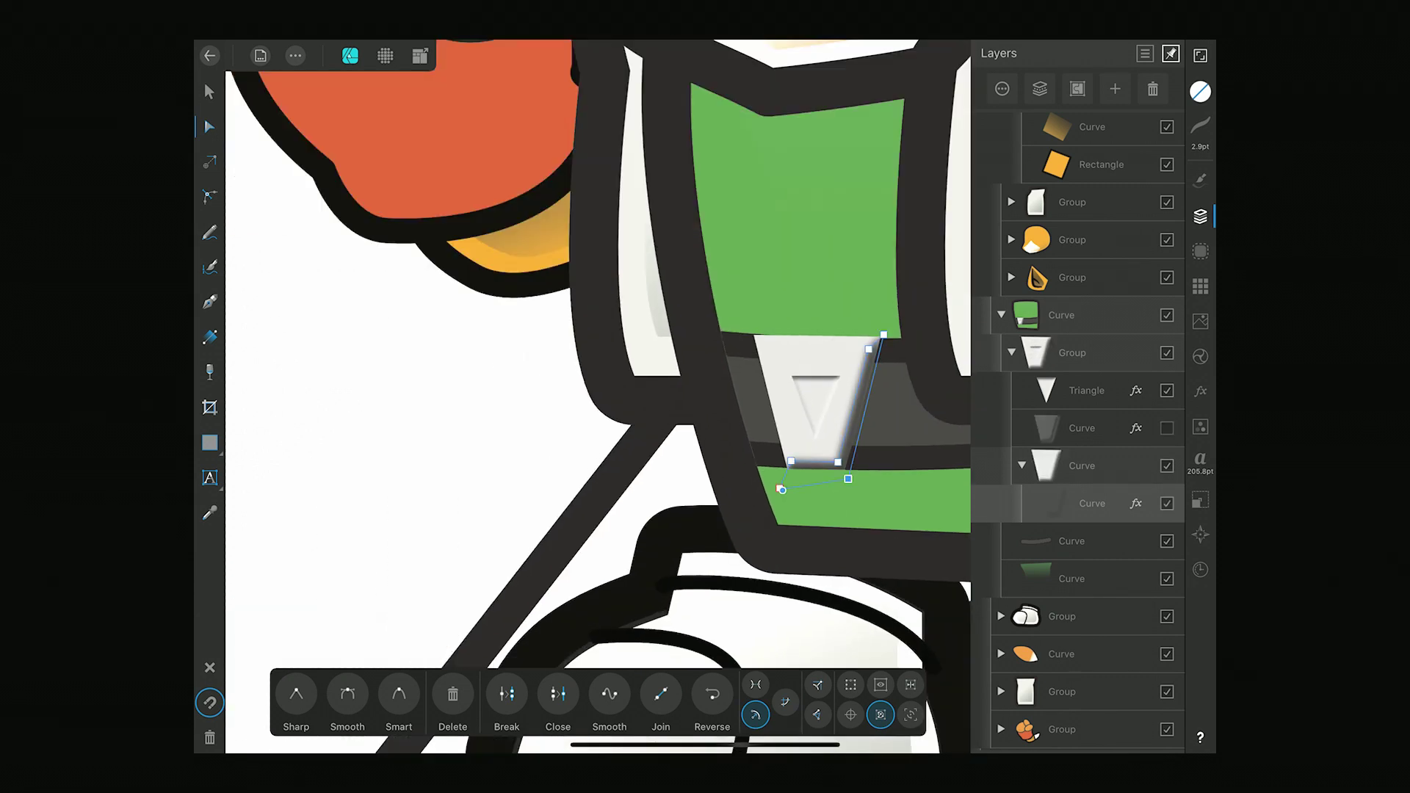
Paste a copy, flip it horizontally, give it a light fill and fit its nodes to the buckle.
left_click(295, 55)
left_click(362, 198)
scroll(456, 535, "up", 3)
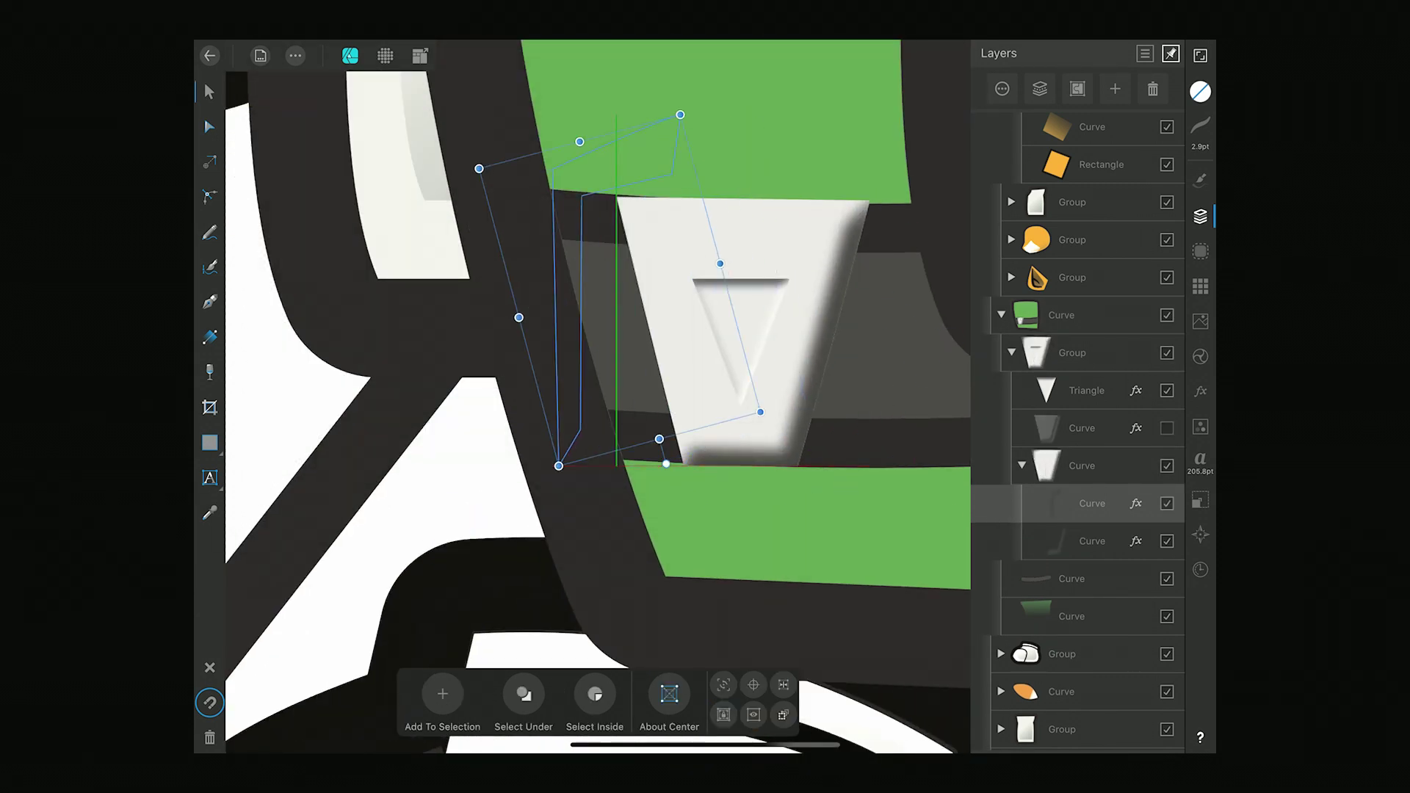
left_click(1200, 500)
left_click(1115, 167)
left_click(1200, 216)
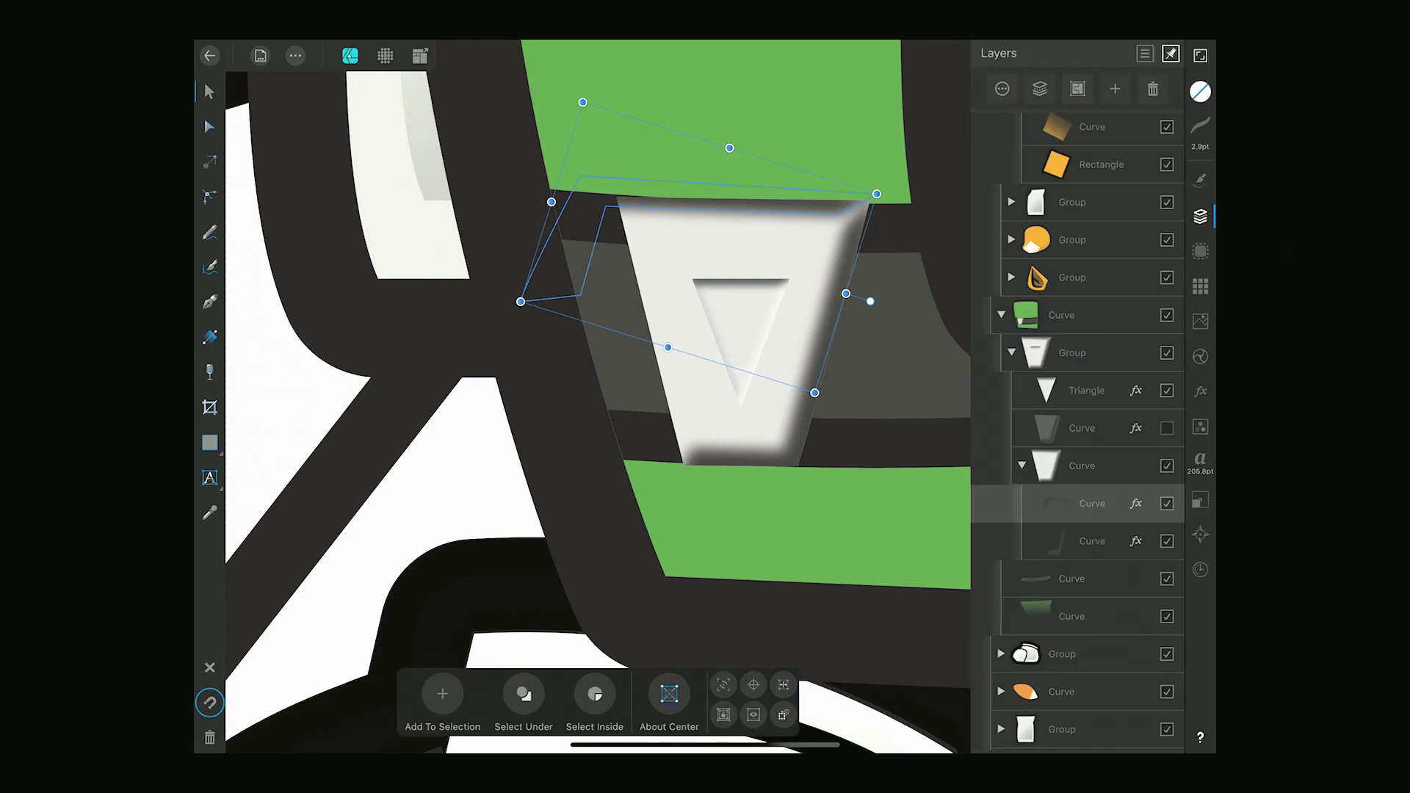
left_click(1200, 92)
left_click(209, 126)
scroll(617, 397, "down", 5)
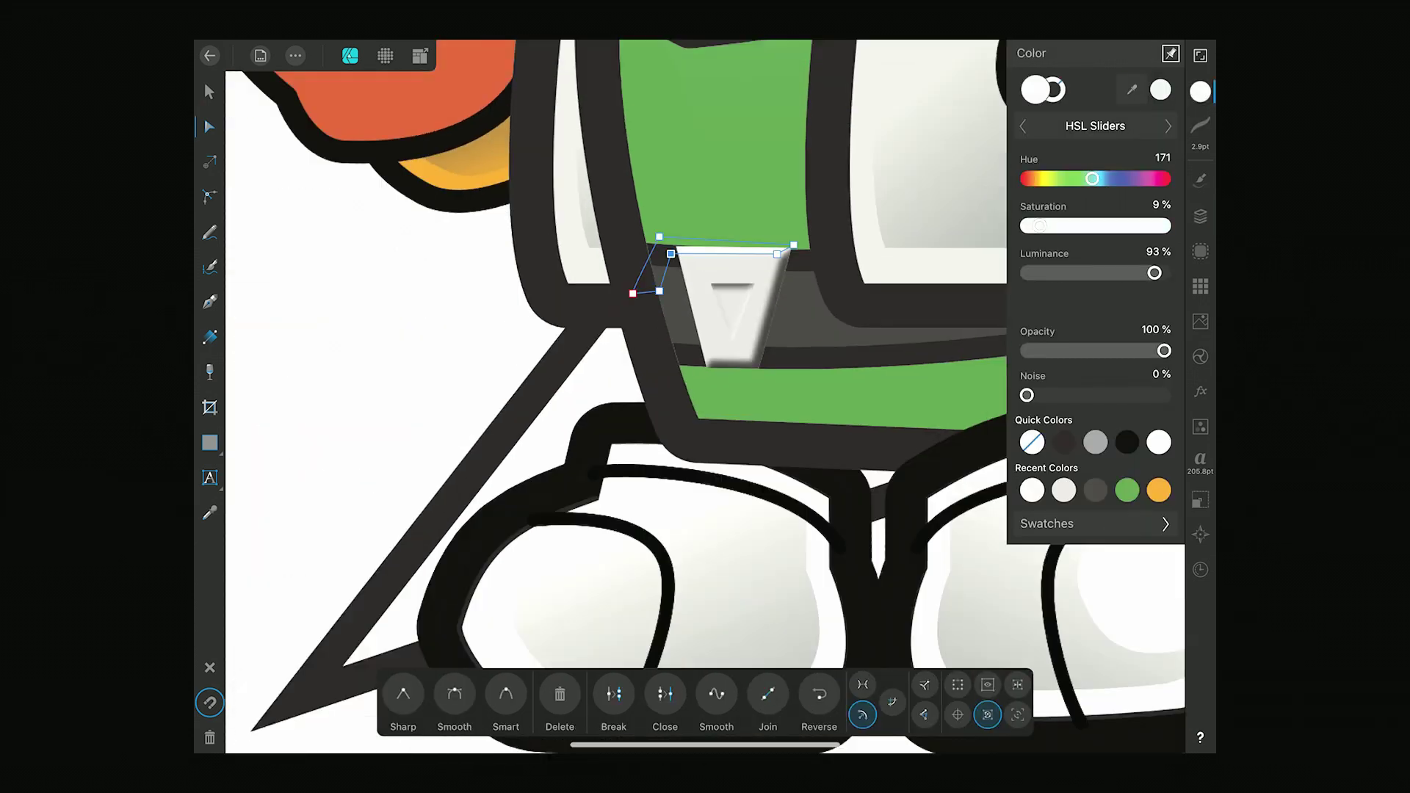
left_click(1200, 217)
scroll(617, 396, "up", 5)
scroll(599, 352, "down", 5)
Duplicate the green vest shape and shrink the copy about its centre.
left_click(1071, 428)
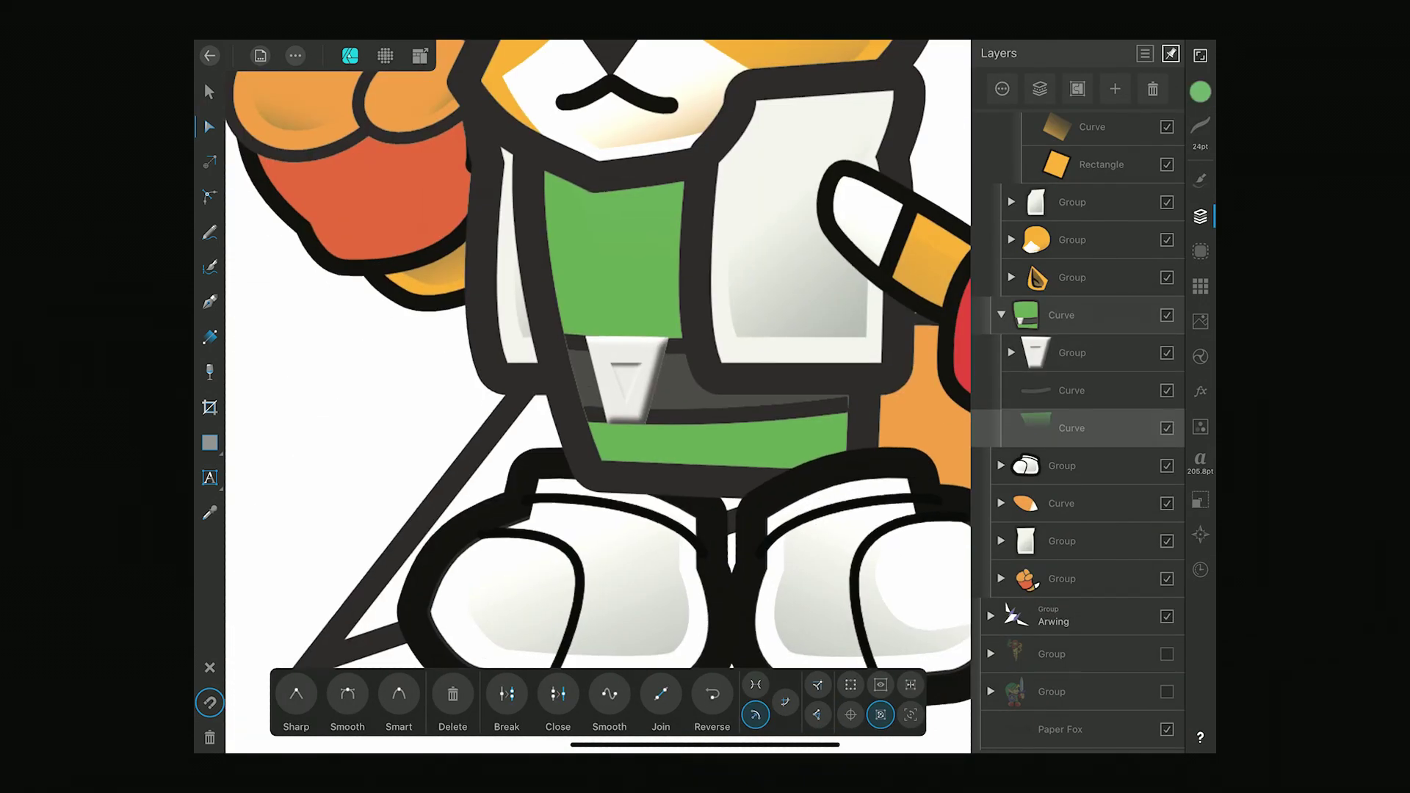
scroll(599, 352, "up", 5)
scroll(599, 353, "down", 5)
left_click(1061, 315)
scroll(598, 352, "up", 5)
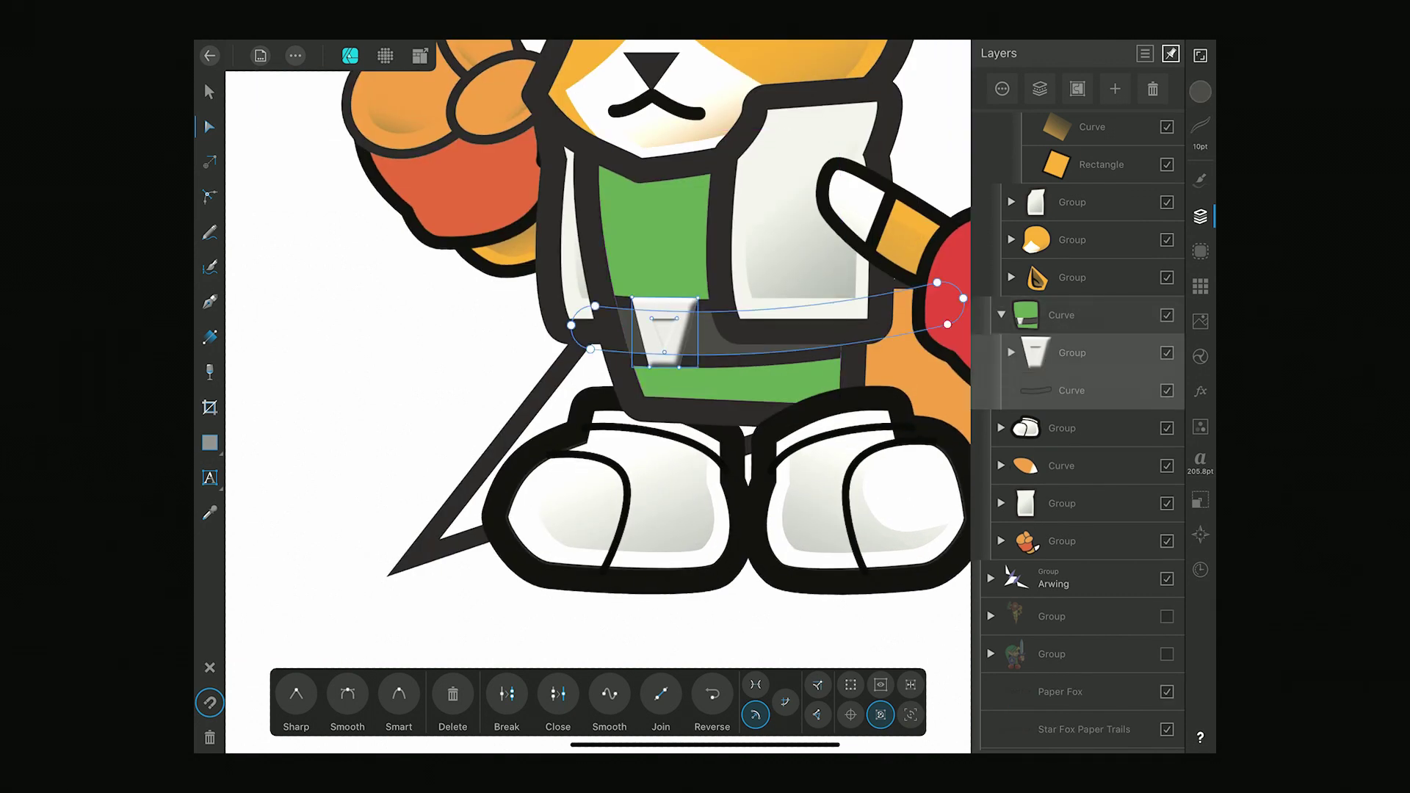
left_click(210, 442)
left_click_drag(631, 184, 700, 233)
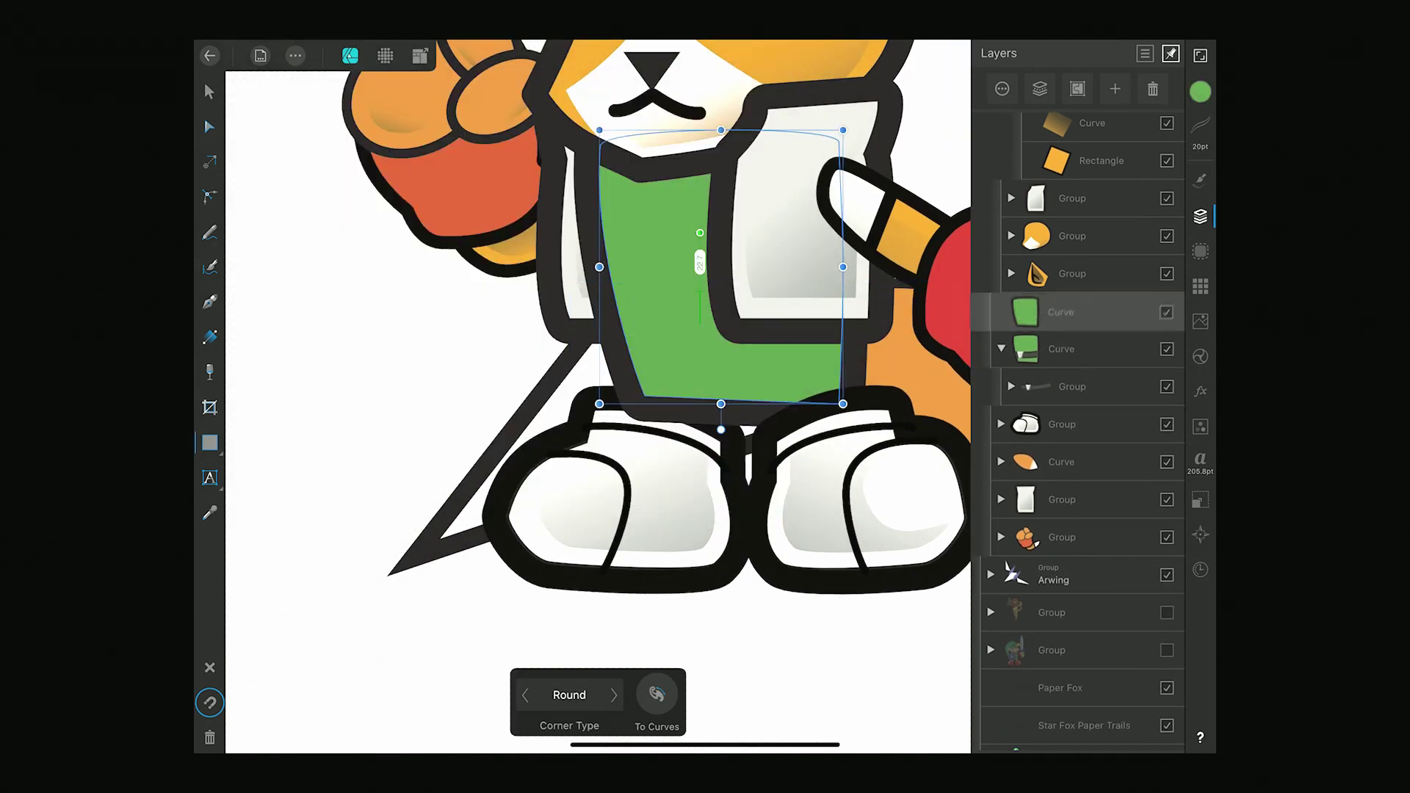
left_click(1200, 91)
Give the vest copy a dark green gradient fading to 0% opacity.
left_click(210, 337)
left_click_drag(664, 225, 820, 415)
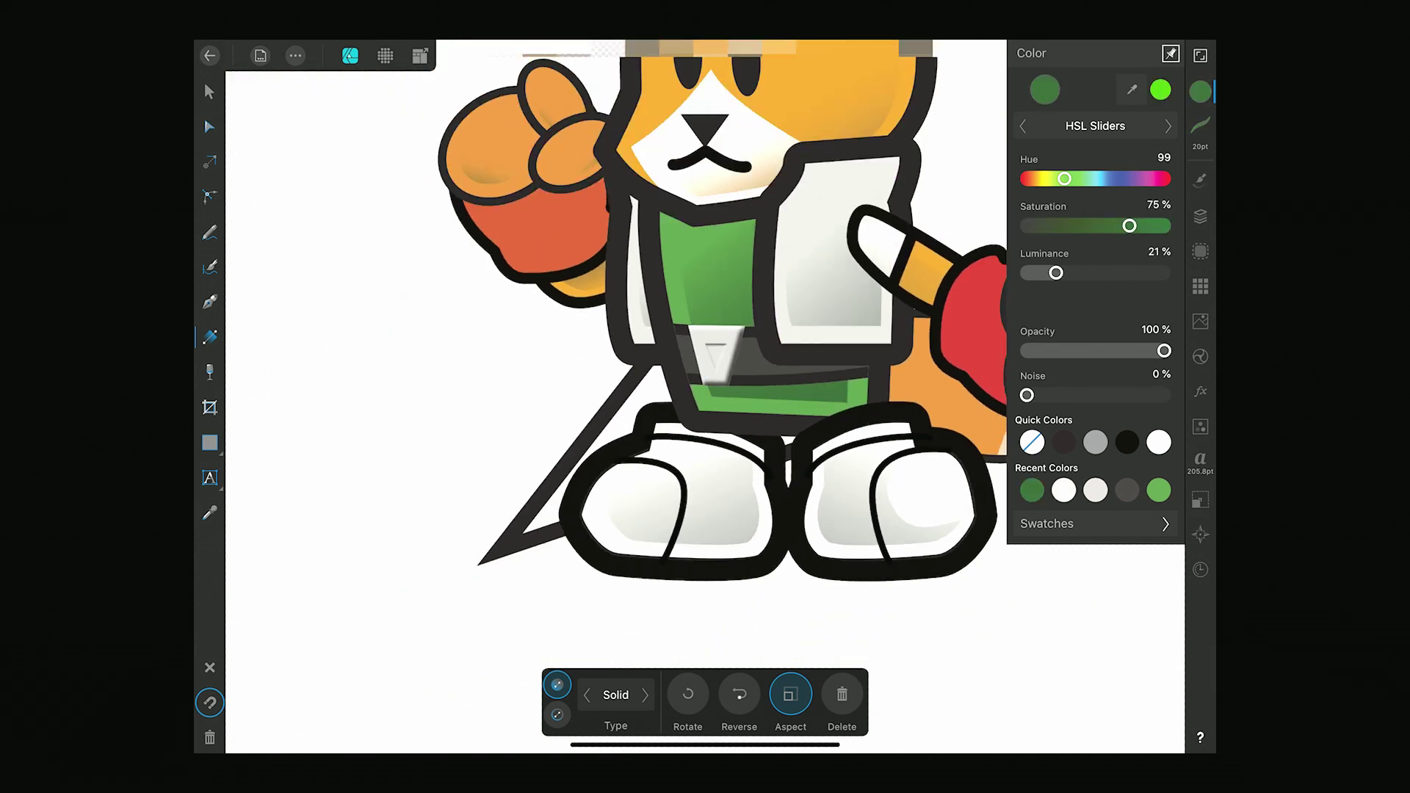
left_click(209, 372)
left_click_drag(657, 213, 758, 348)
scroll(705, 396, "down", 3)
left_click_drag(1164, 351, 1026, 350)
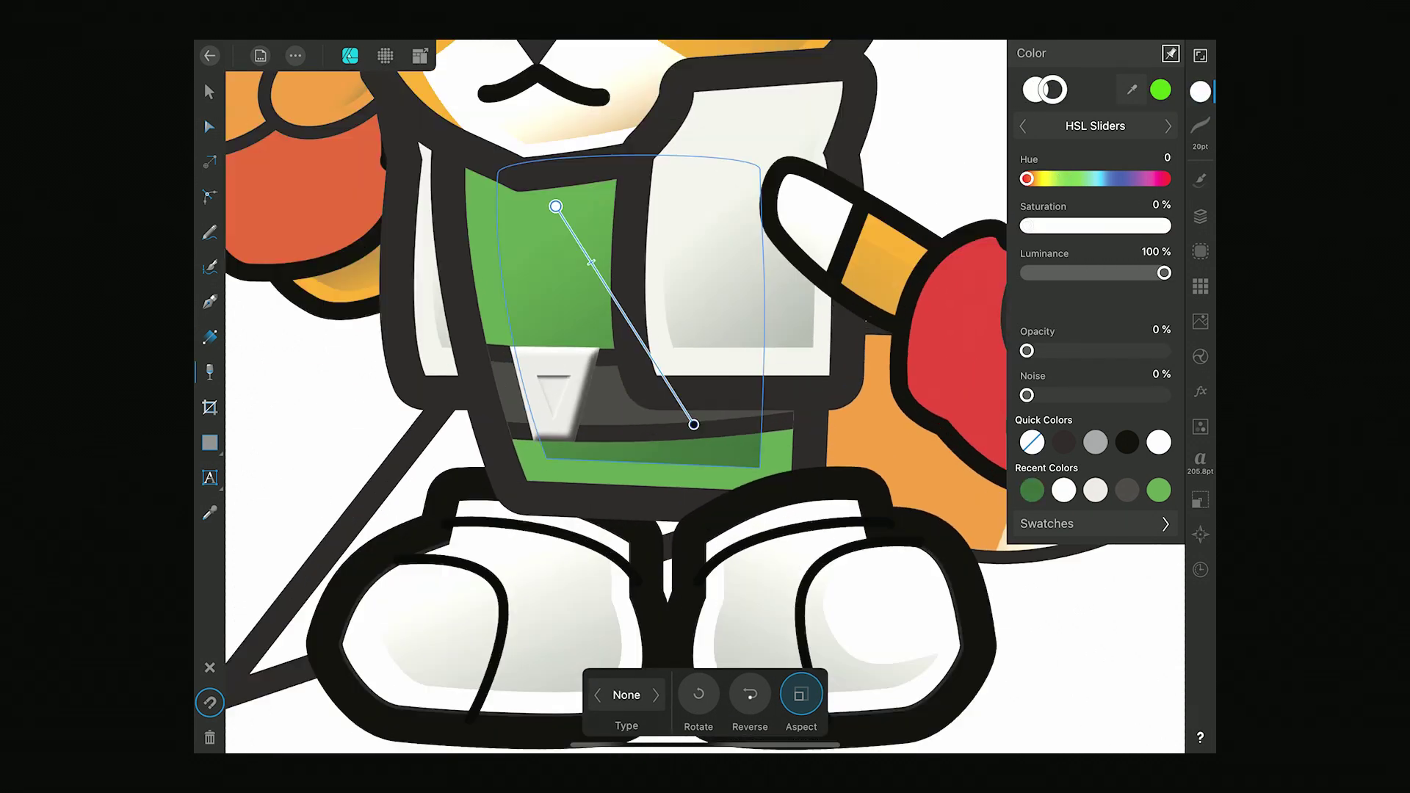
Collapse the vest group in the Layers panel.
scroll(705, 396, "down", 5)
scroll(617, 396, "up", 2)
left_click(1200, 216)
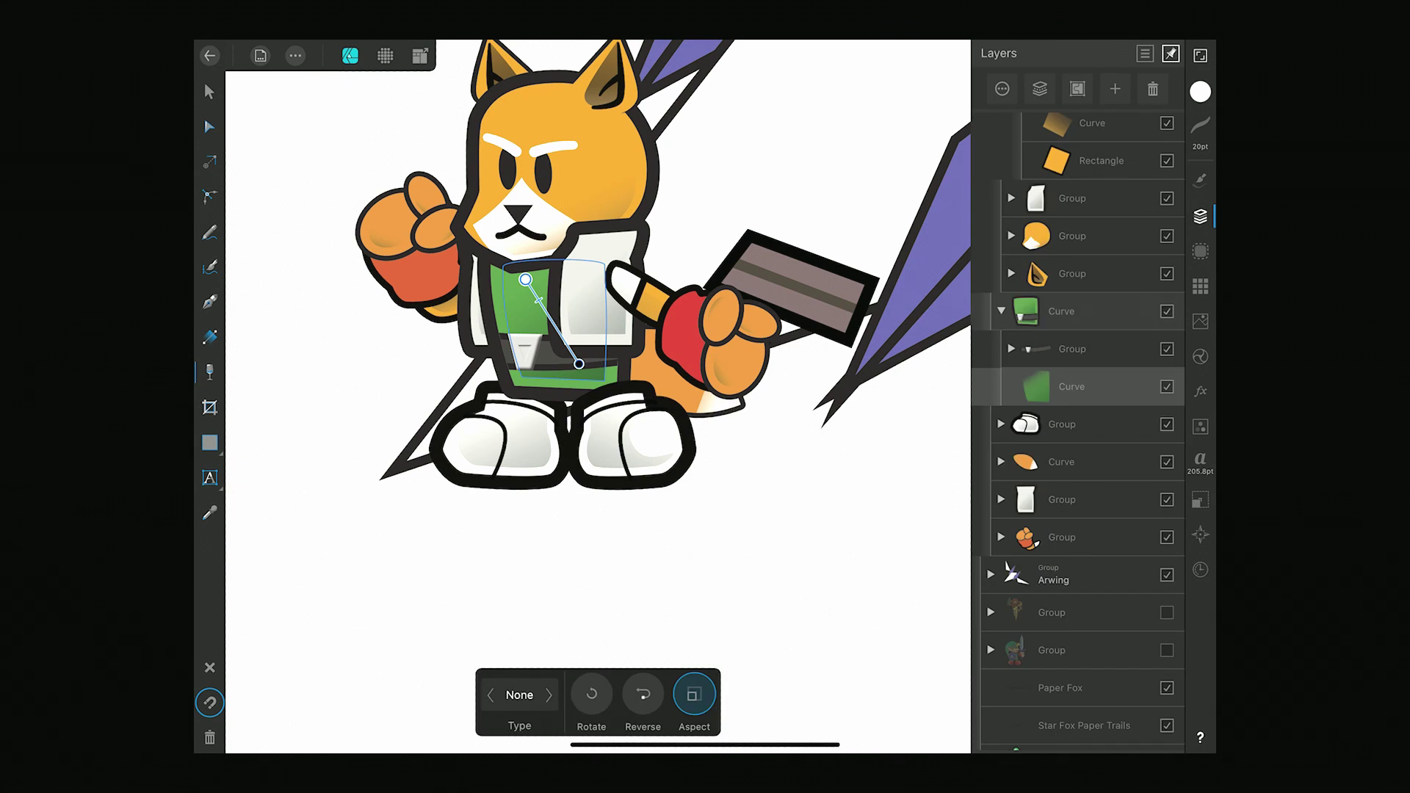
scroll(617, 397, "down", 5)
scroll(616, 397, "down", 3)
left_click(1011, 248)
scroll(683, 345, "up", 5)
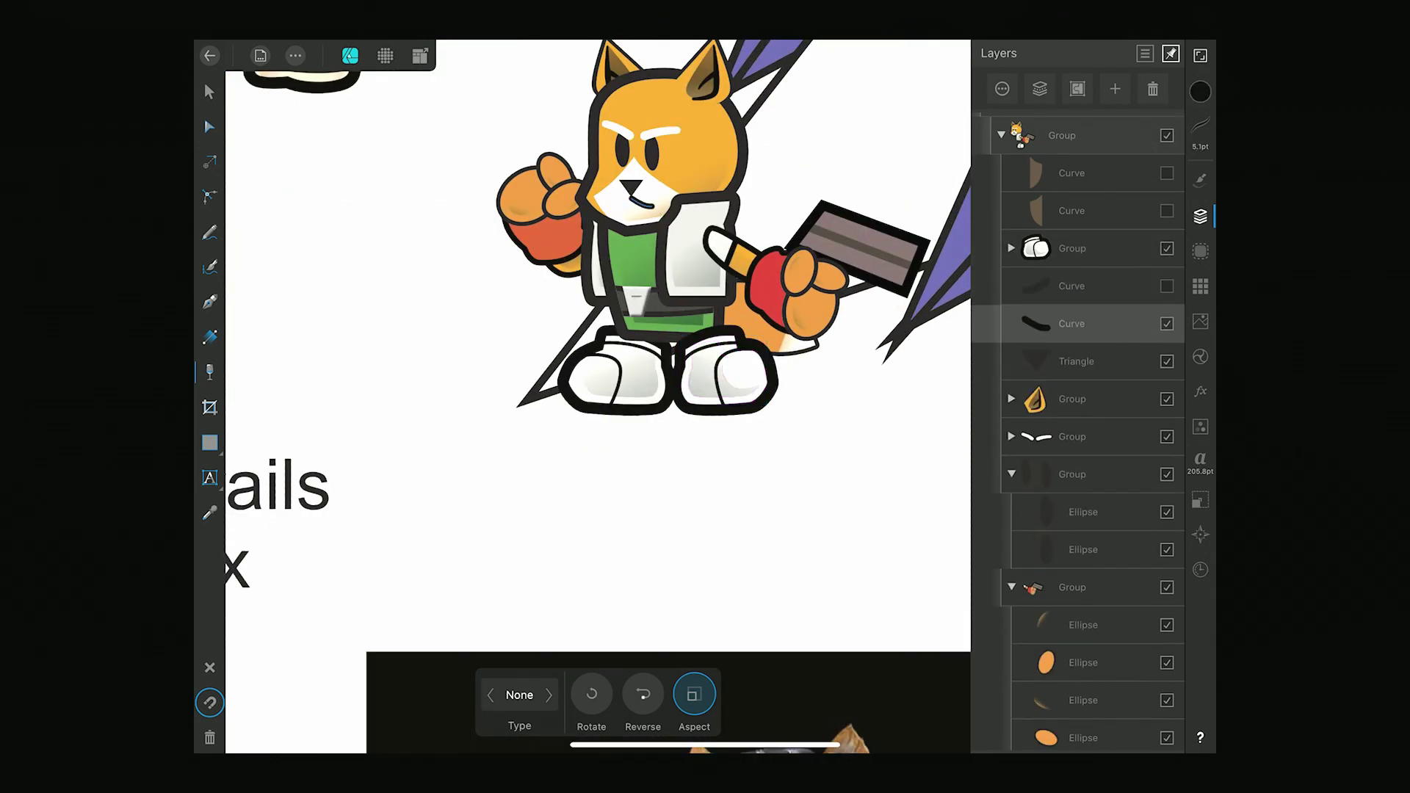
Select the whole fox figure and the Arwing layer in the Layers panel.
left_click(616, 371)
left_click(209, 91)
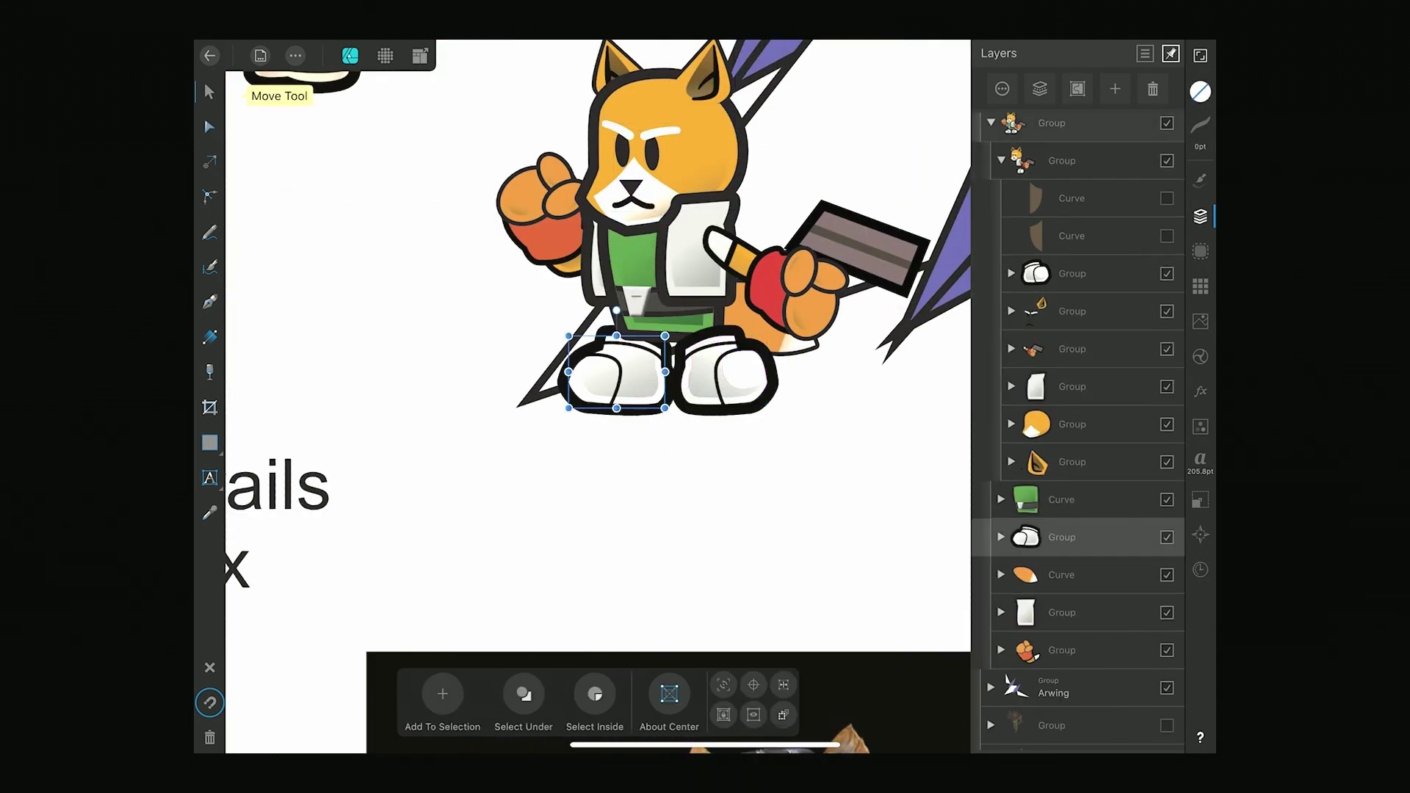
left_click(1062, 160)
left_click(723, 379)
scroll(705, 396, "down", 5)
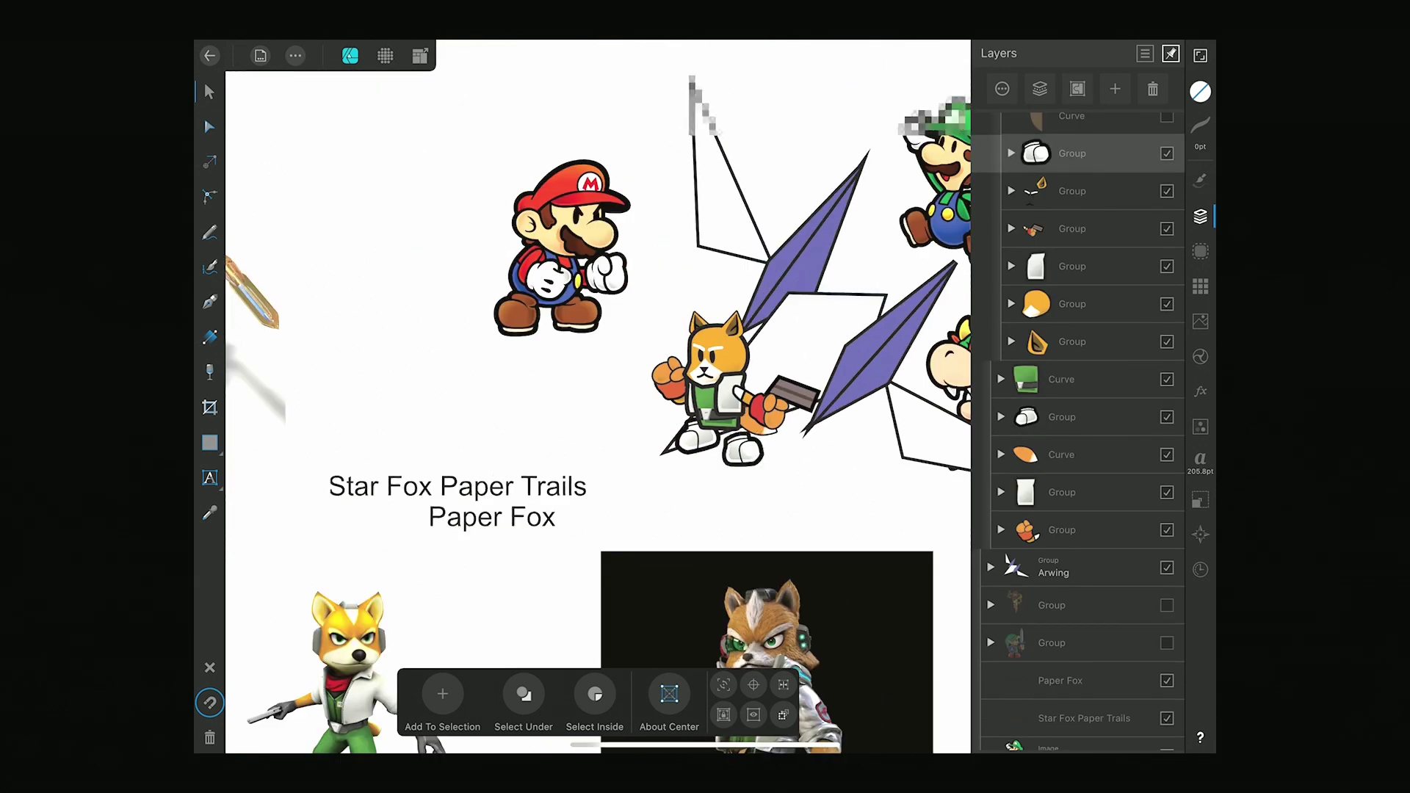
left_click(1053, 567)
scroll(598, 396, "down", 5)
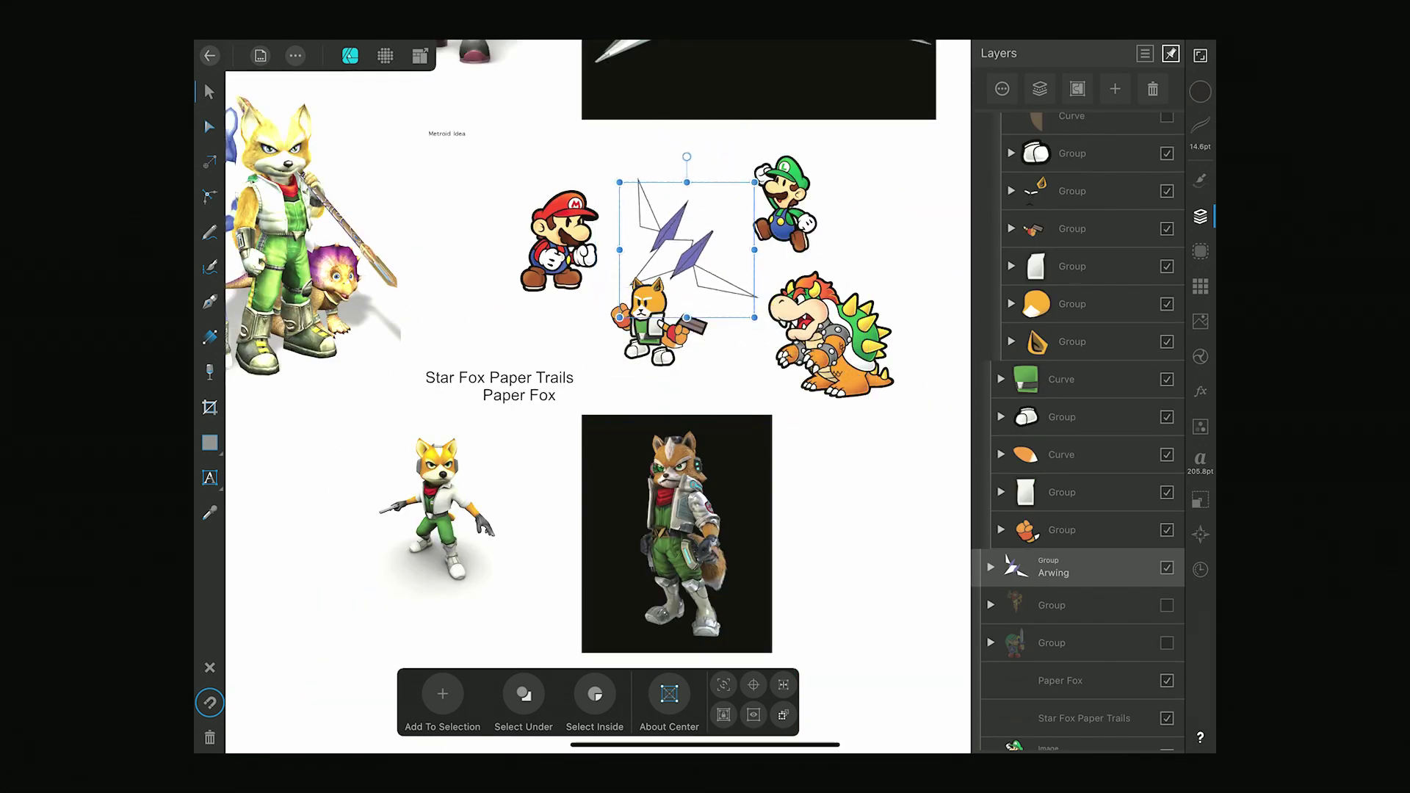
scroll(649, 220, "up", 5)
Check the fox's line settings, then combine the fox and Arwing into one group.
left_click(609, 345)
left_click(1200, 125)
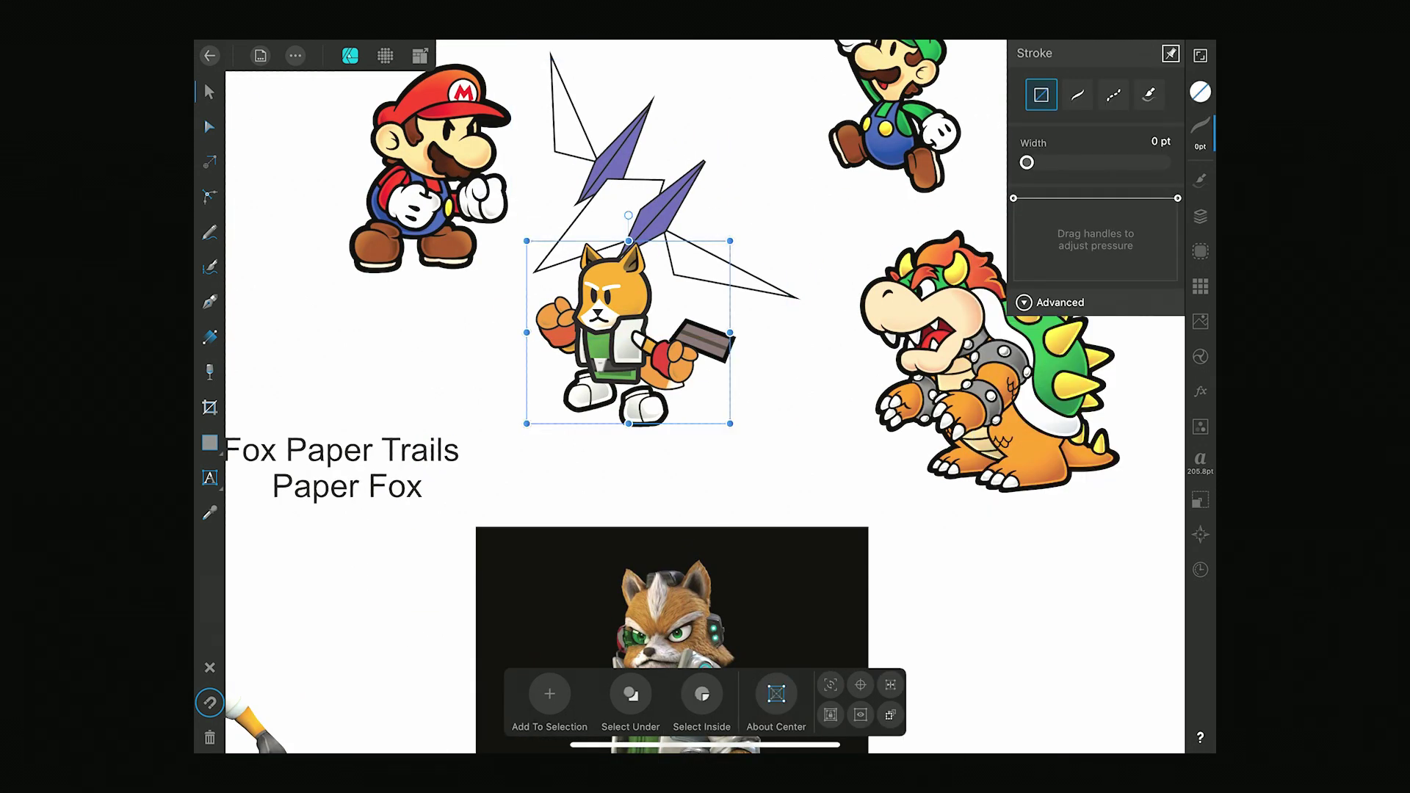
left_click(1200, 215)
left_click(1051, 273)
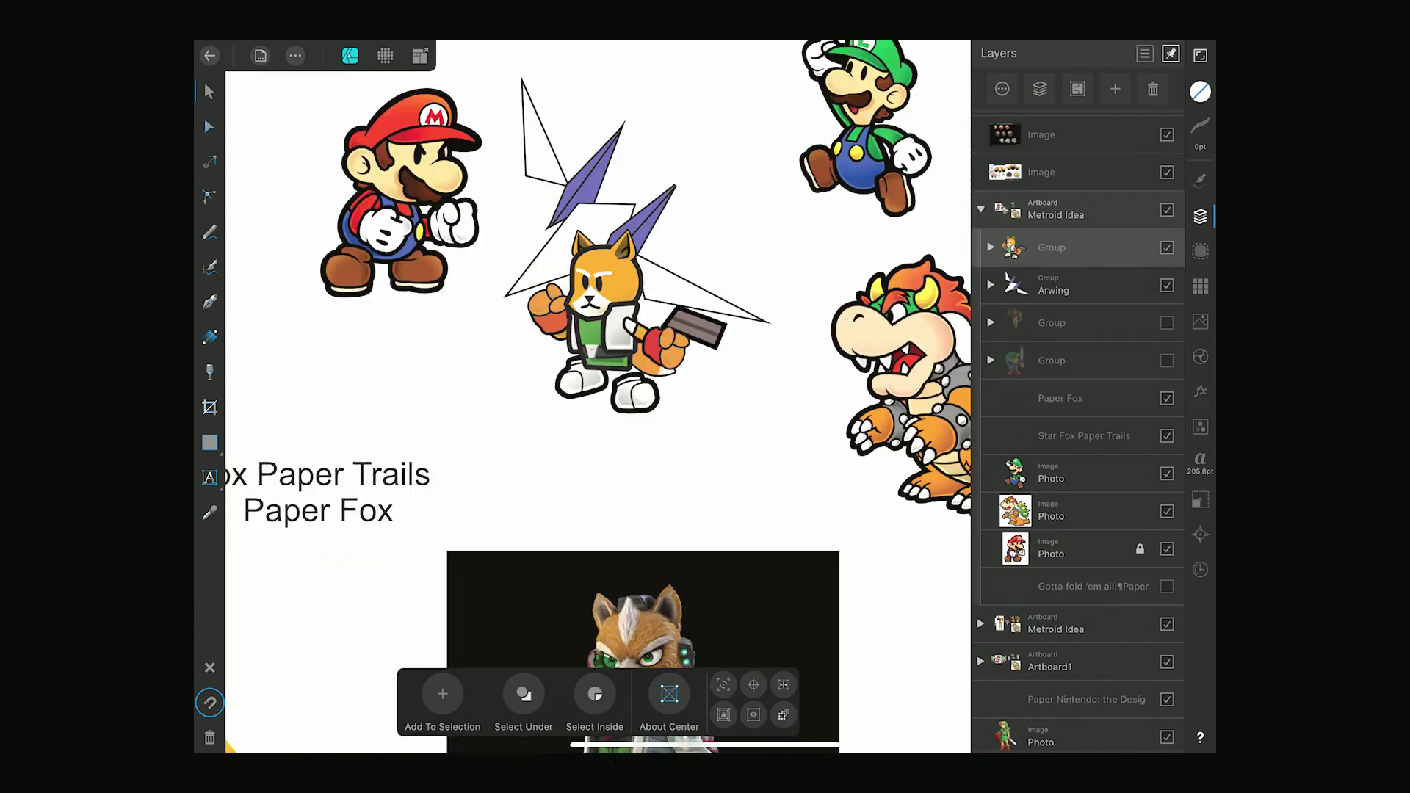
scroll(598, 396, "down", 3)
scroll(617, 242, "up", 3)
scroll(617, 242, "up", 2)
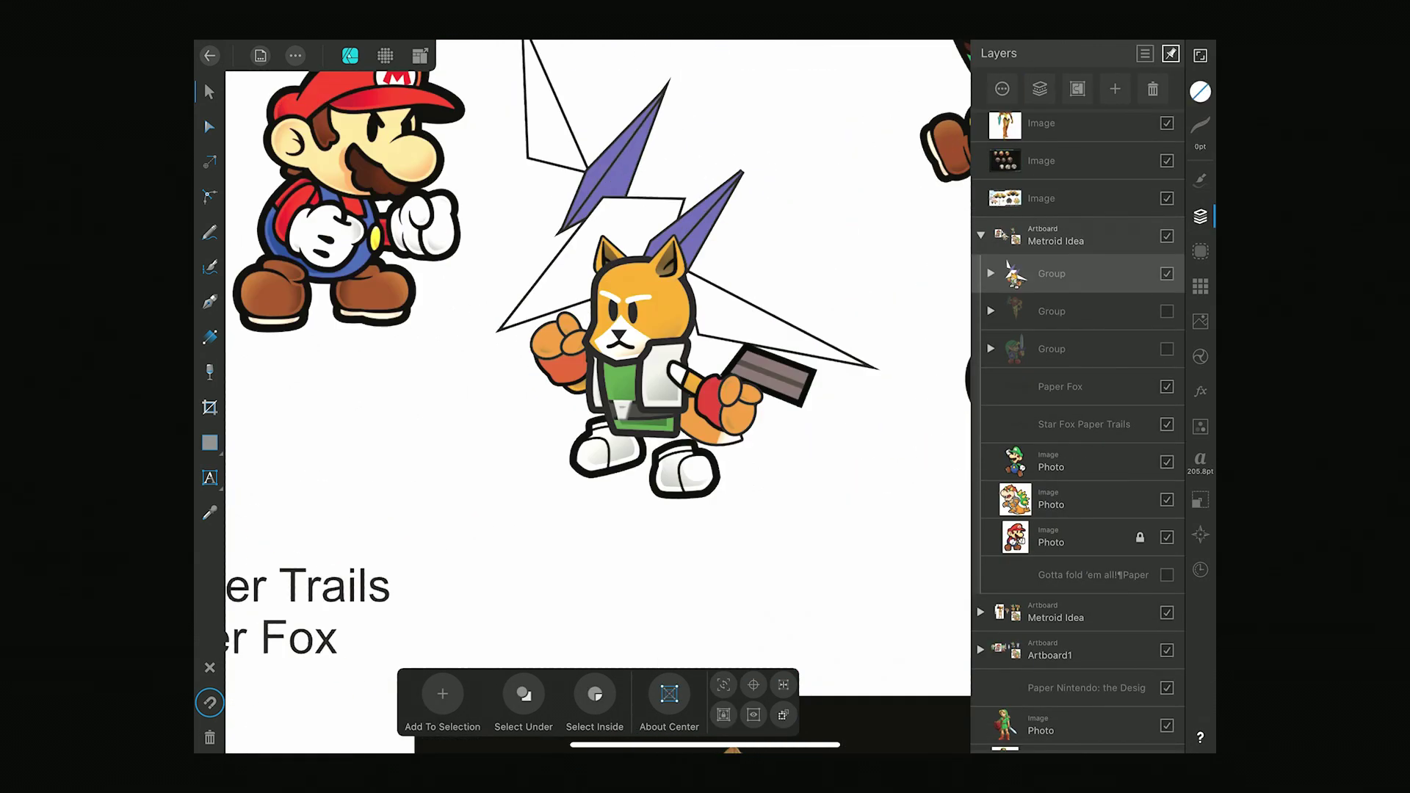
scroll(661, 316, "up", 2)
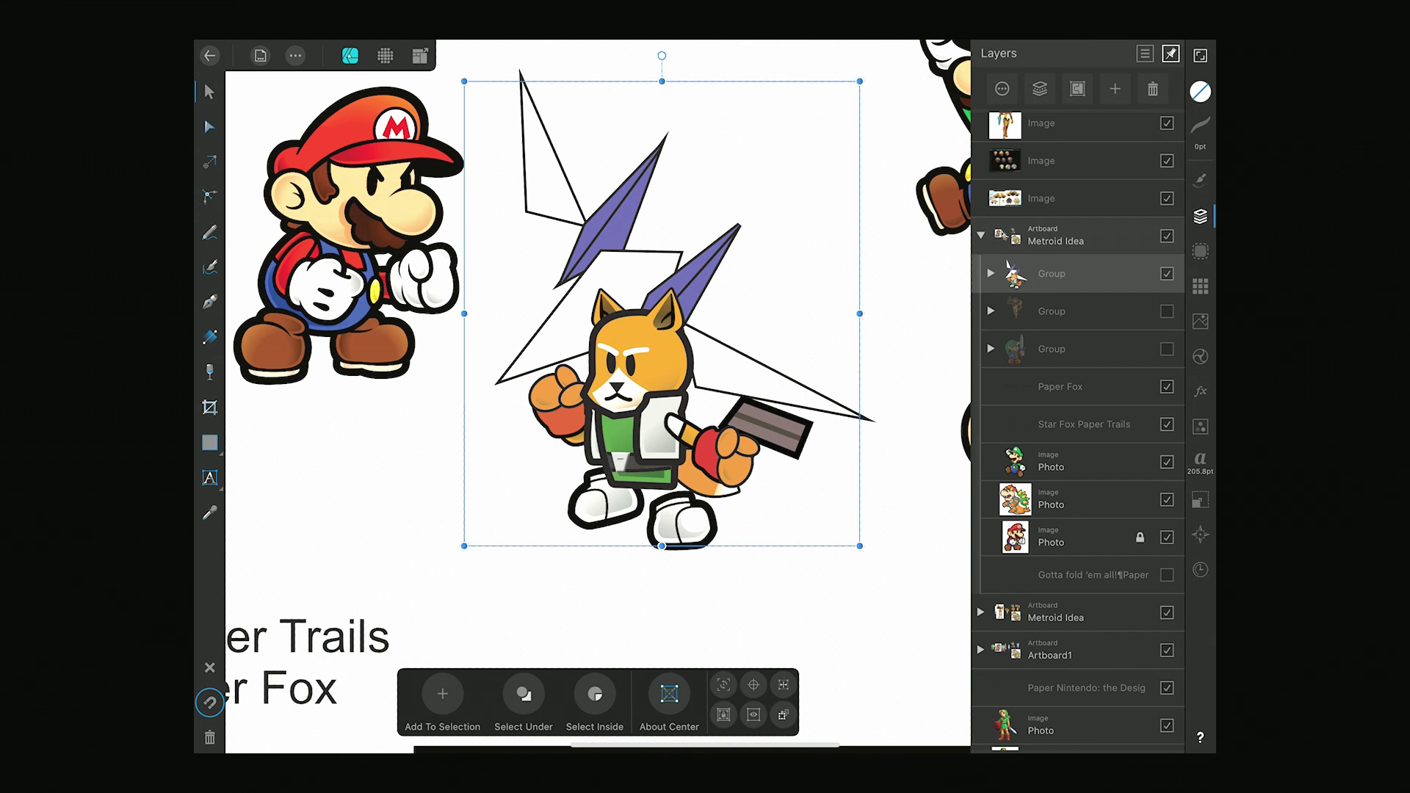